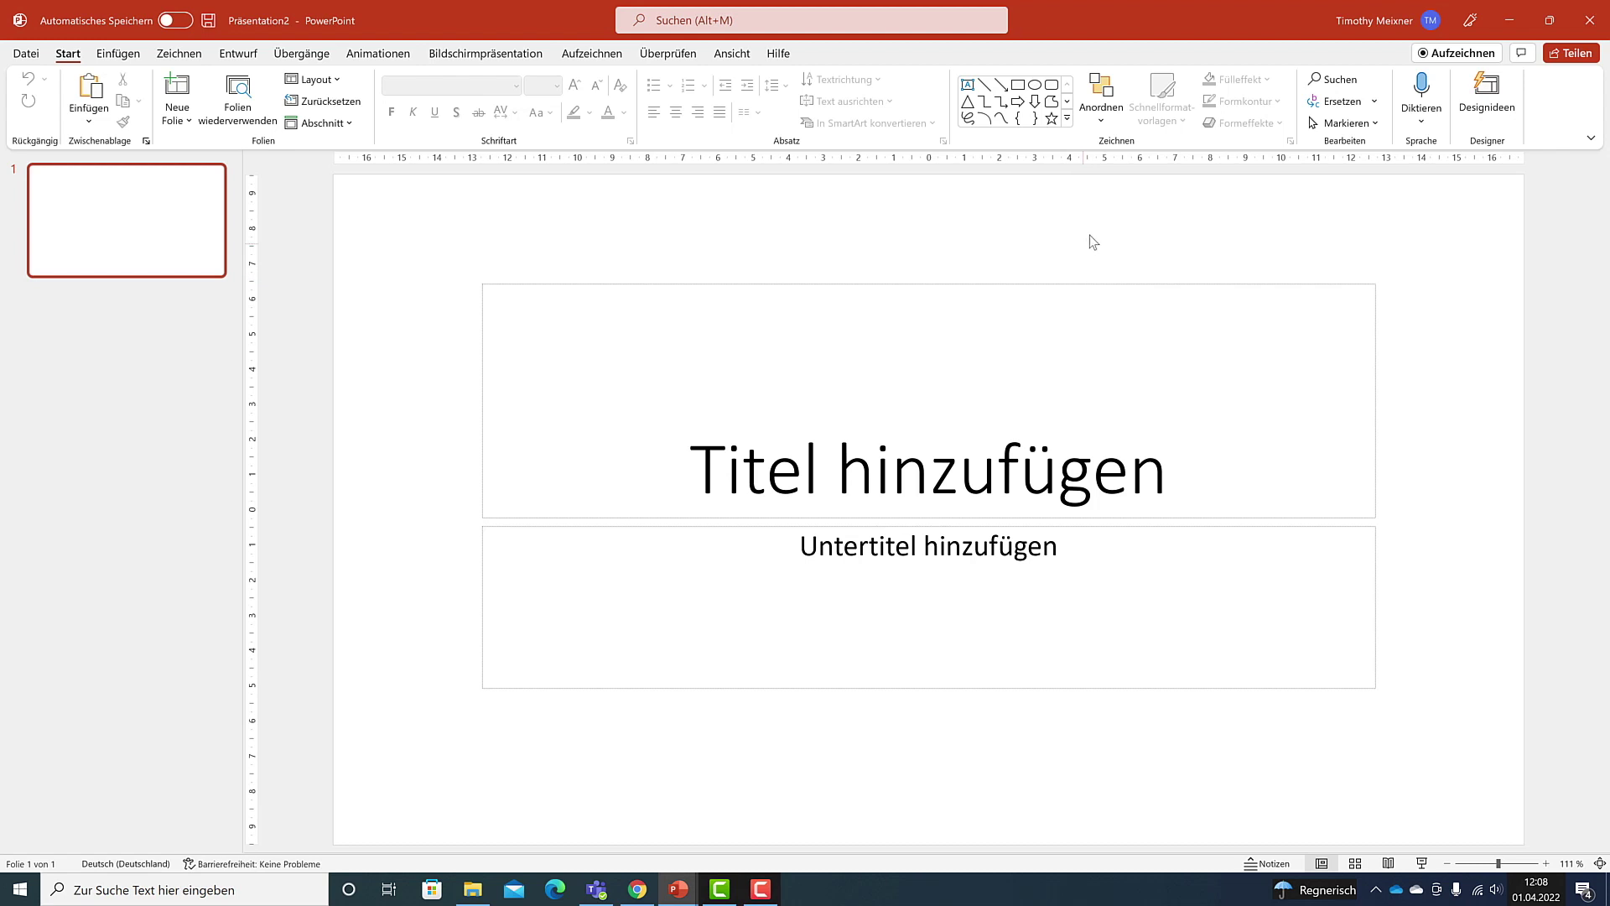
# Delete the subtitle placeholder and type 'Morph vs Animation' as the slide title
pyautogui.click(912, 524)
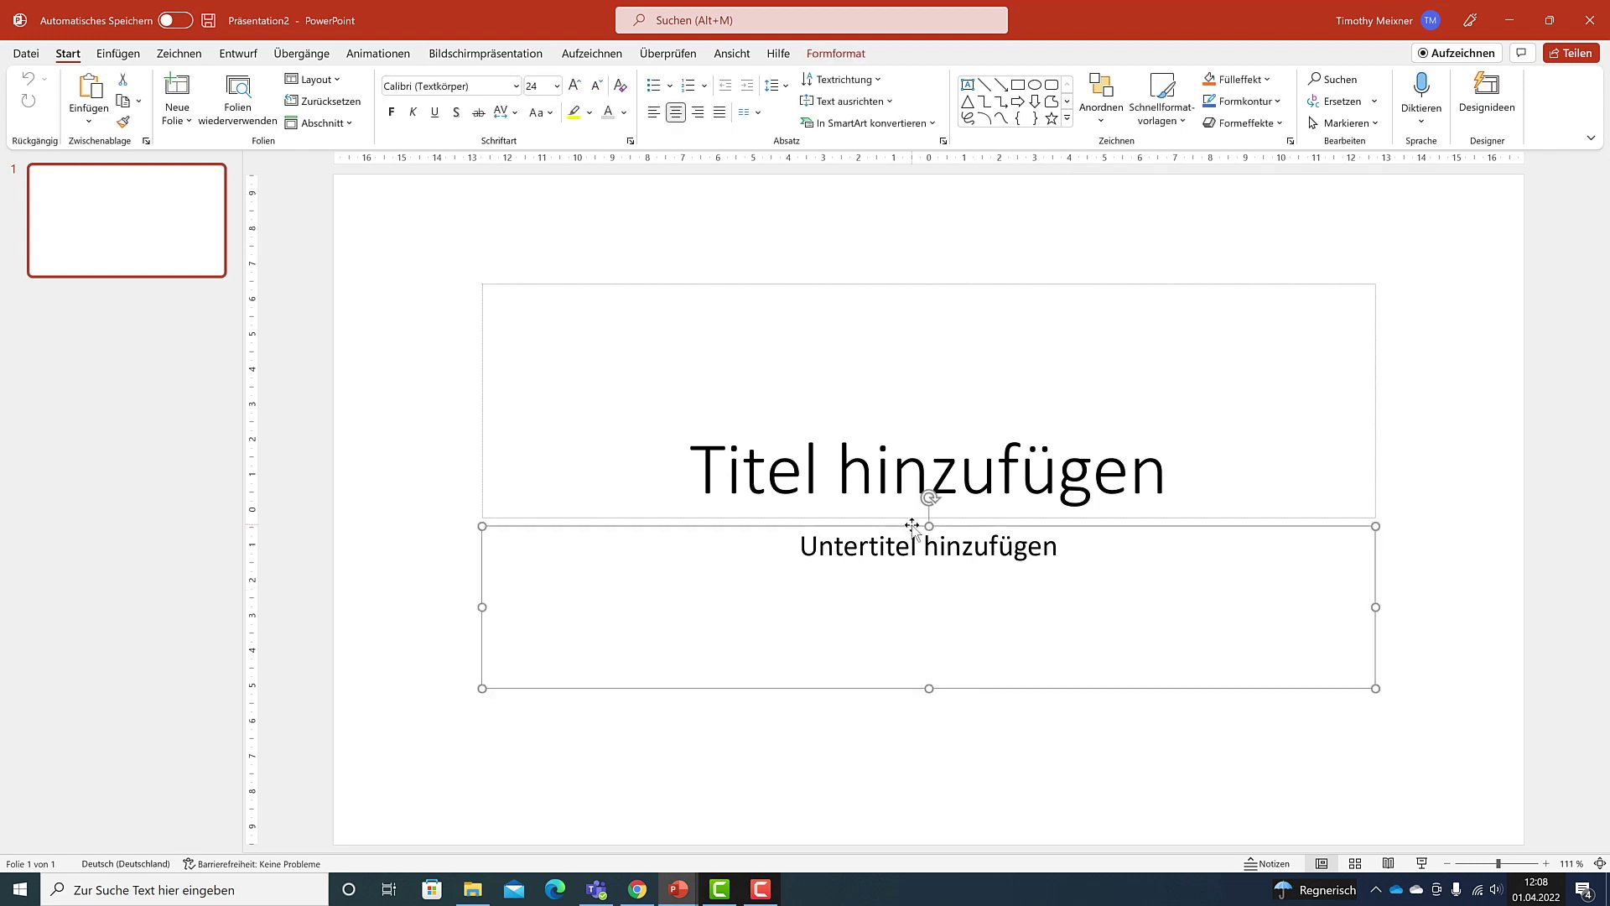
pyautogui.press('Delete')
pyautogui.click(897, 495)
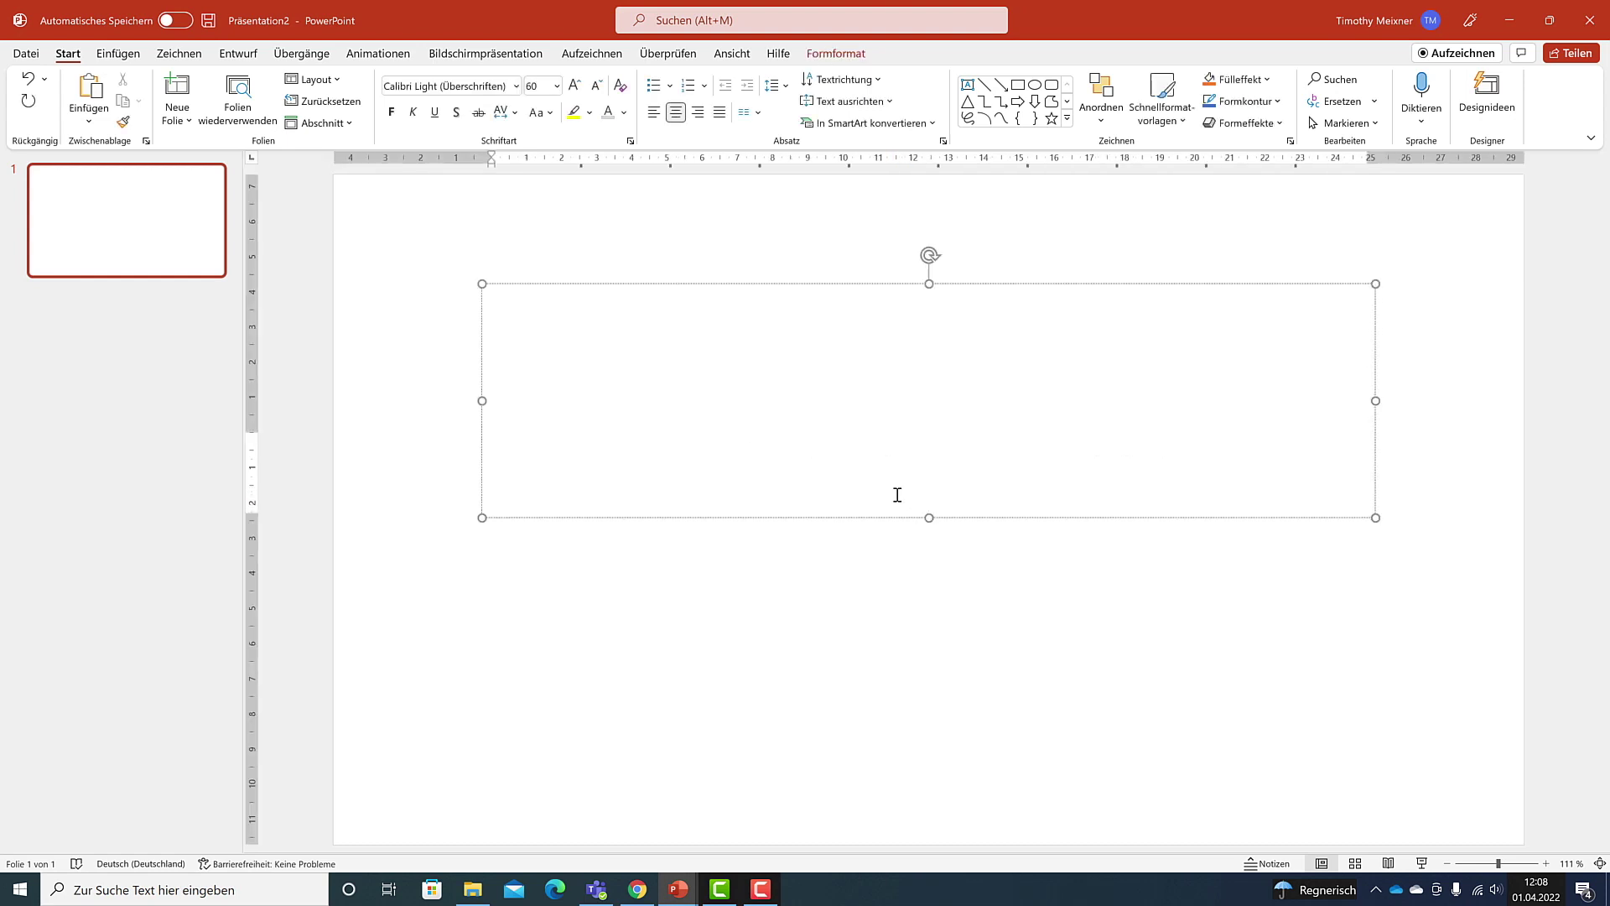
pyautogui.write('Morph v')
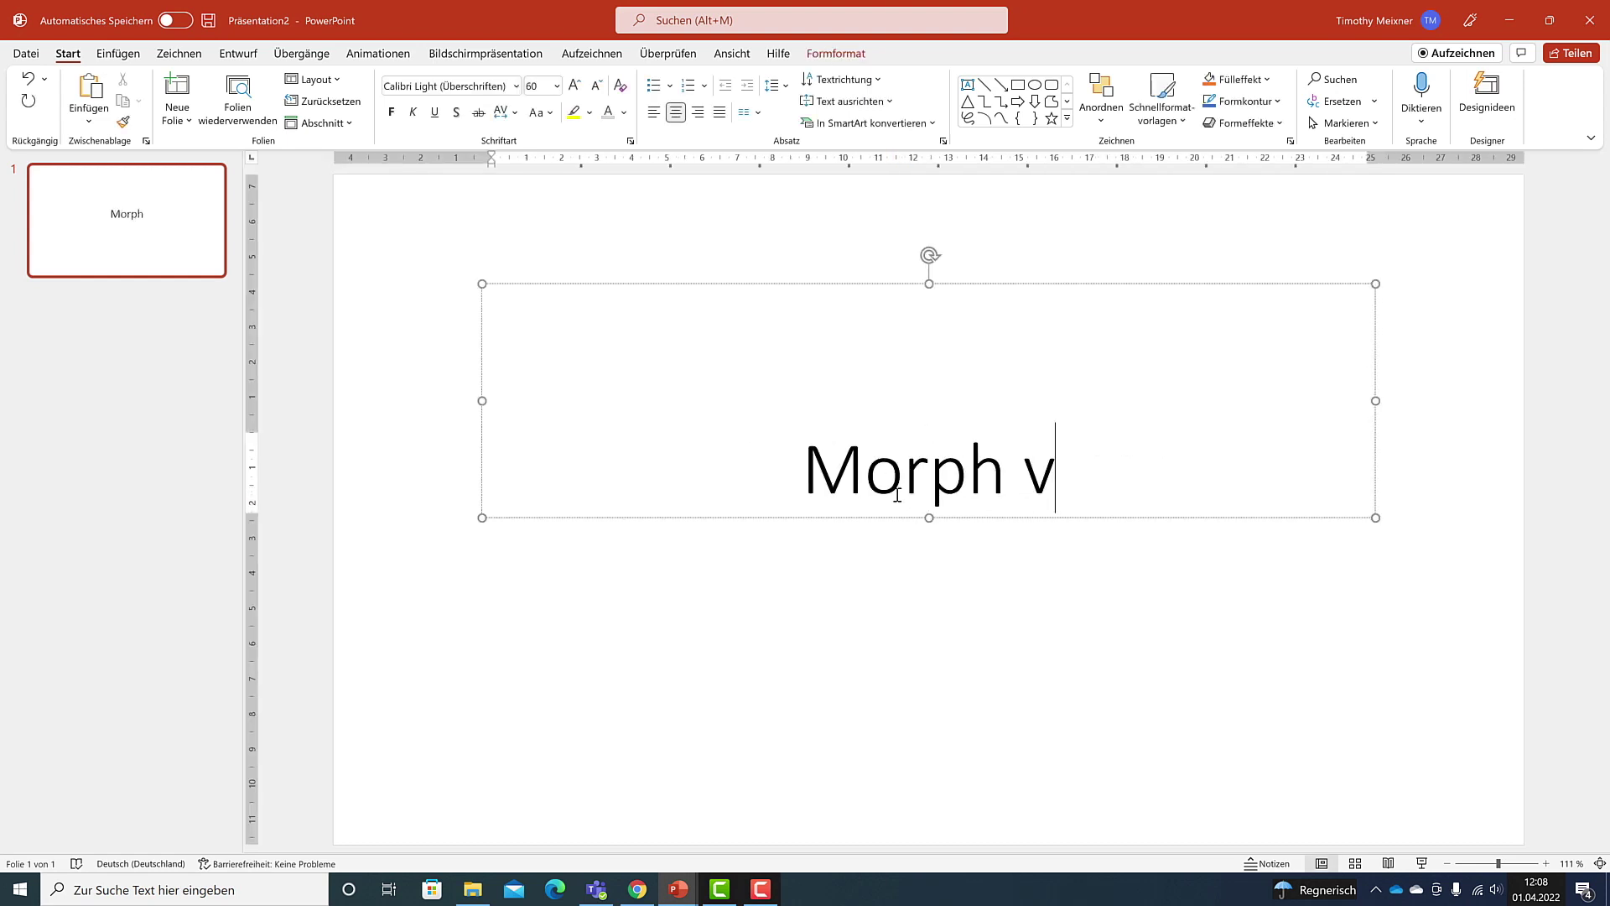
pyautogui.write('s An')
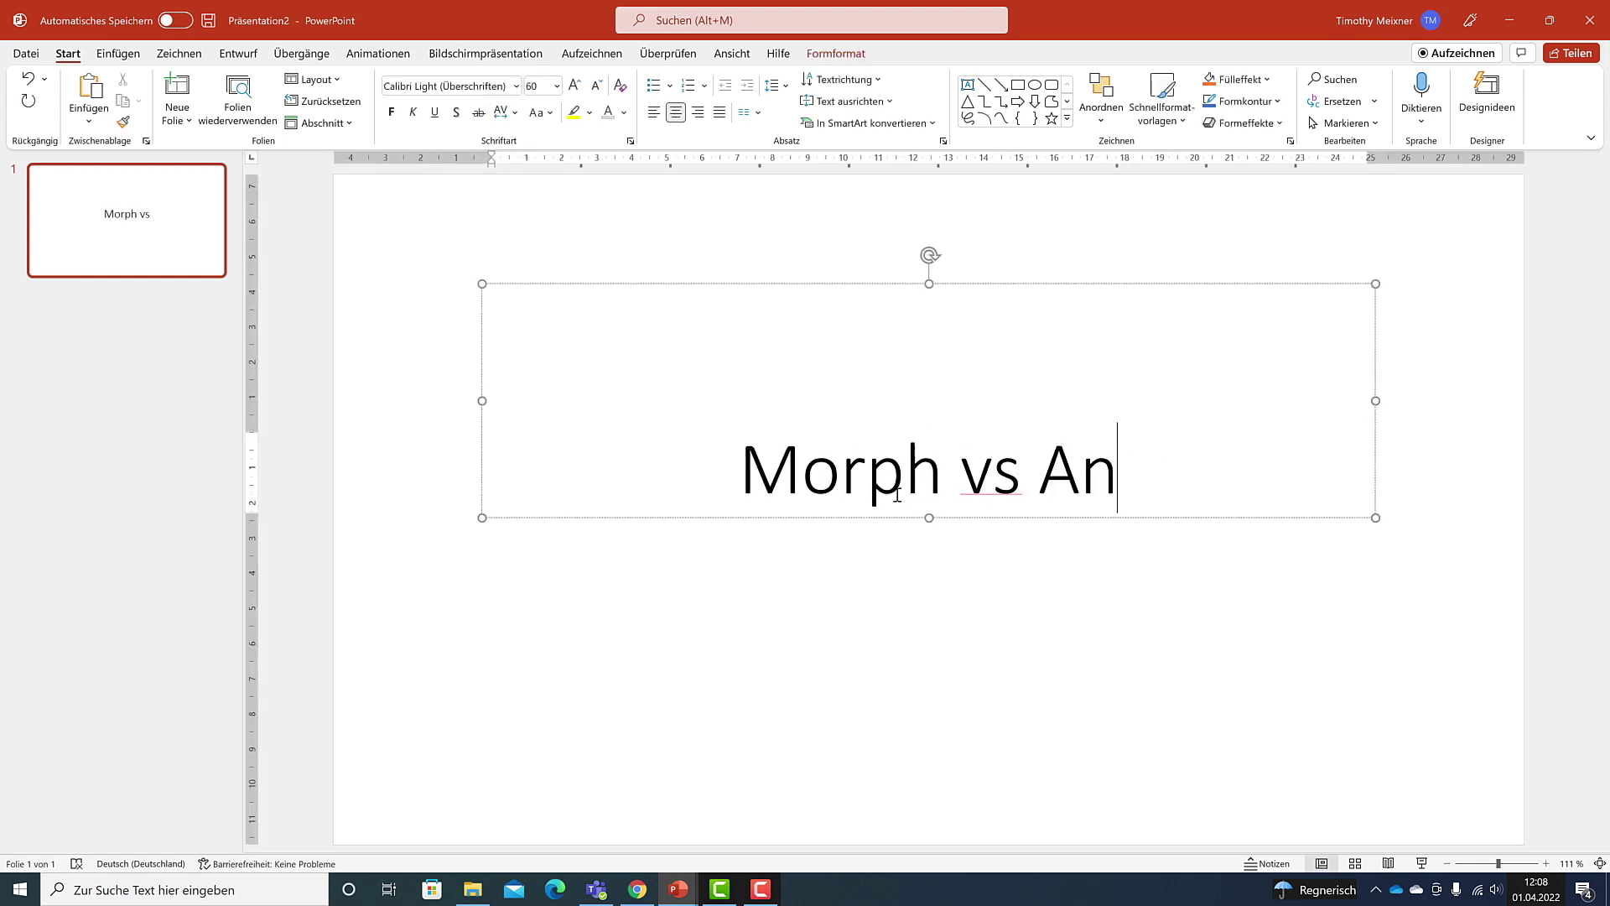
pyautogui.write('imation')
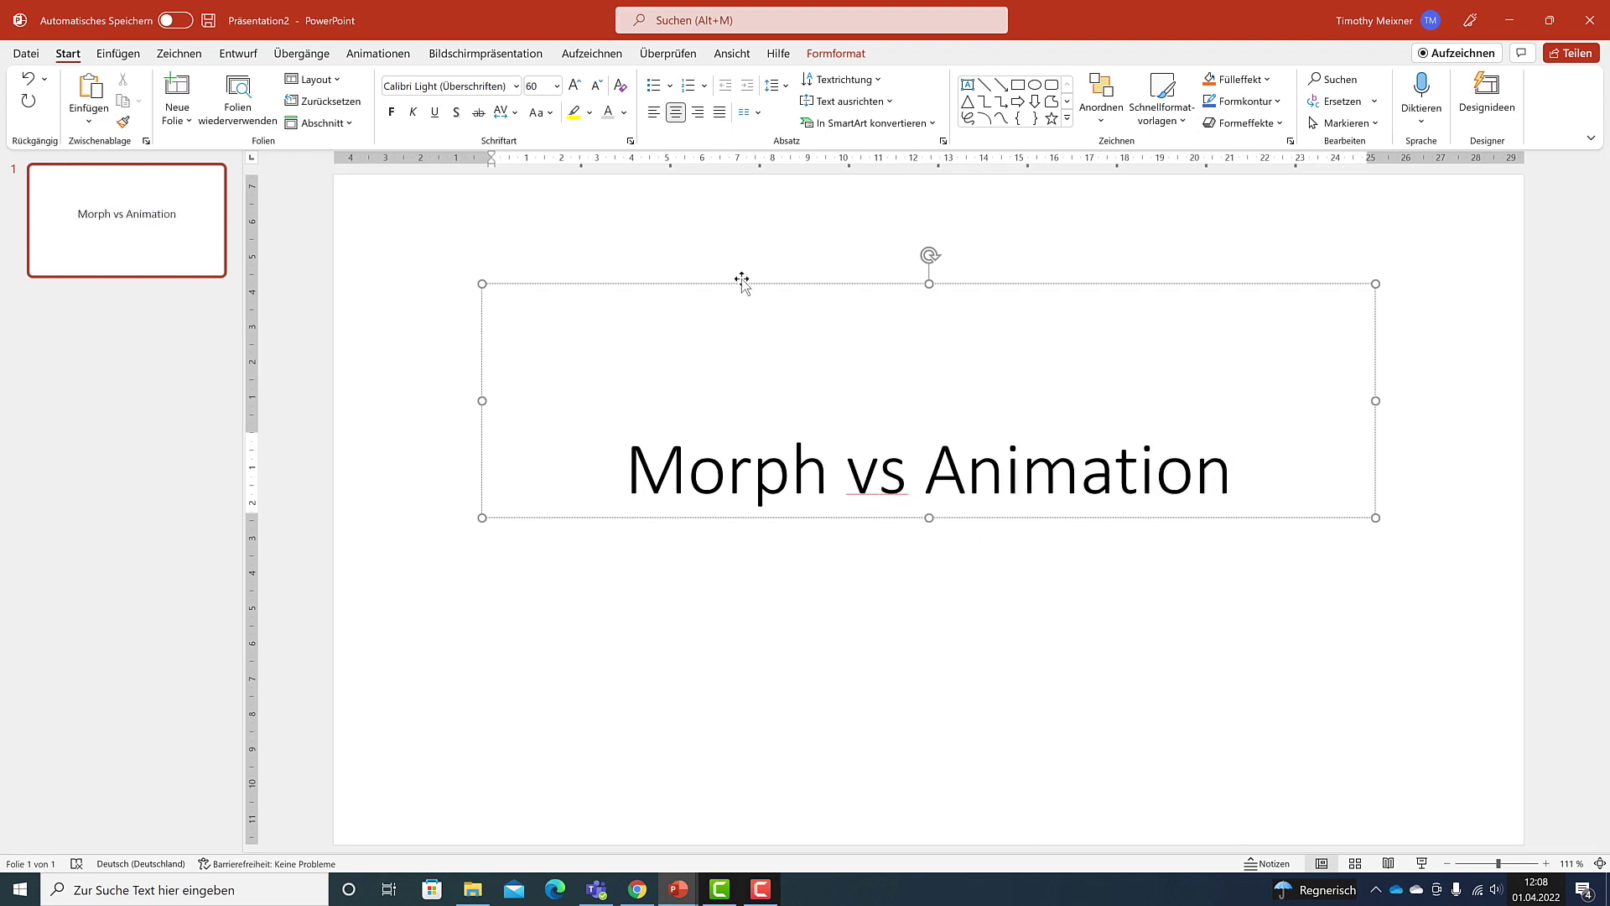
pyautogui.click(743, 279)
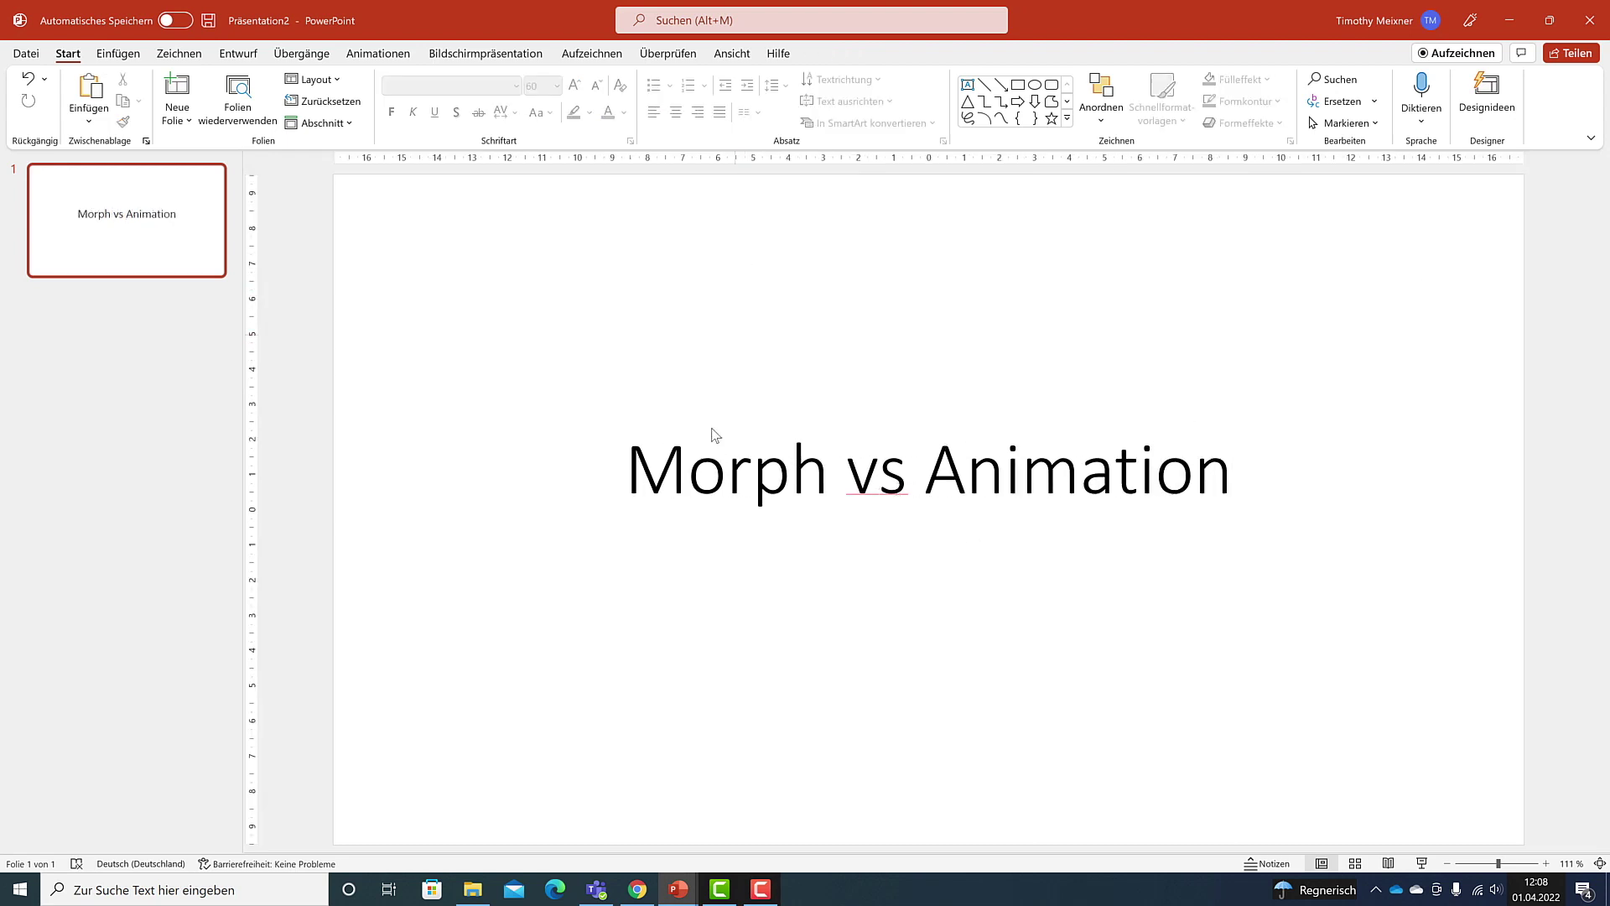
# Set the title font to Berlin Sans FB
pyautogui.click(687, 468)
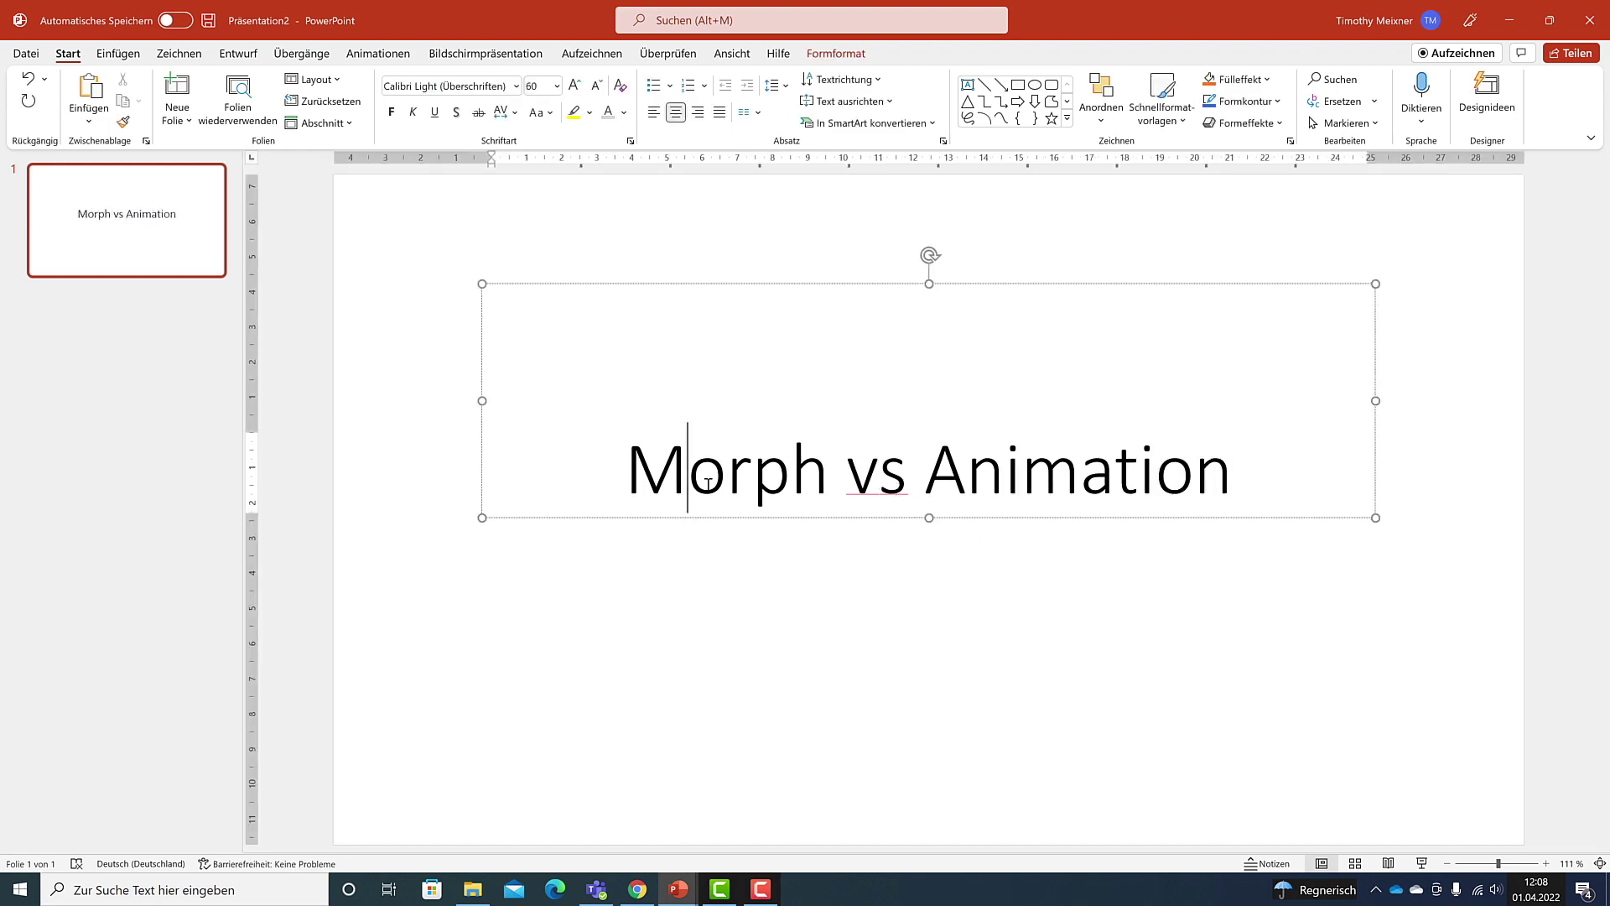
pyautogui.click(516, 86)
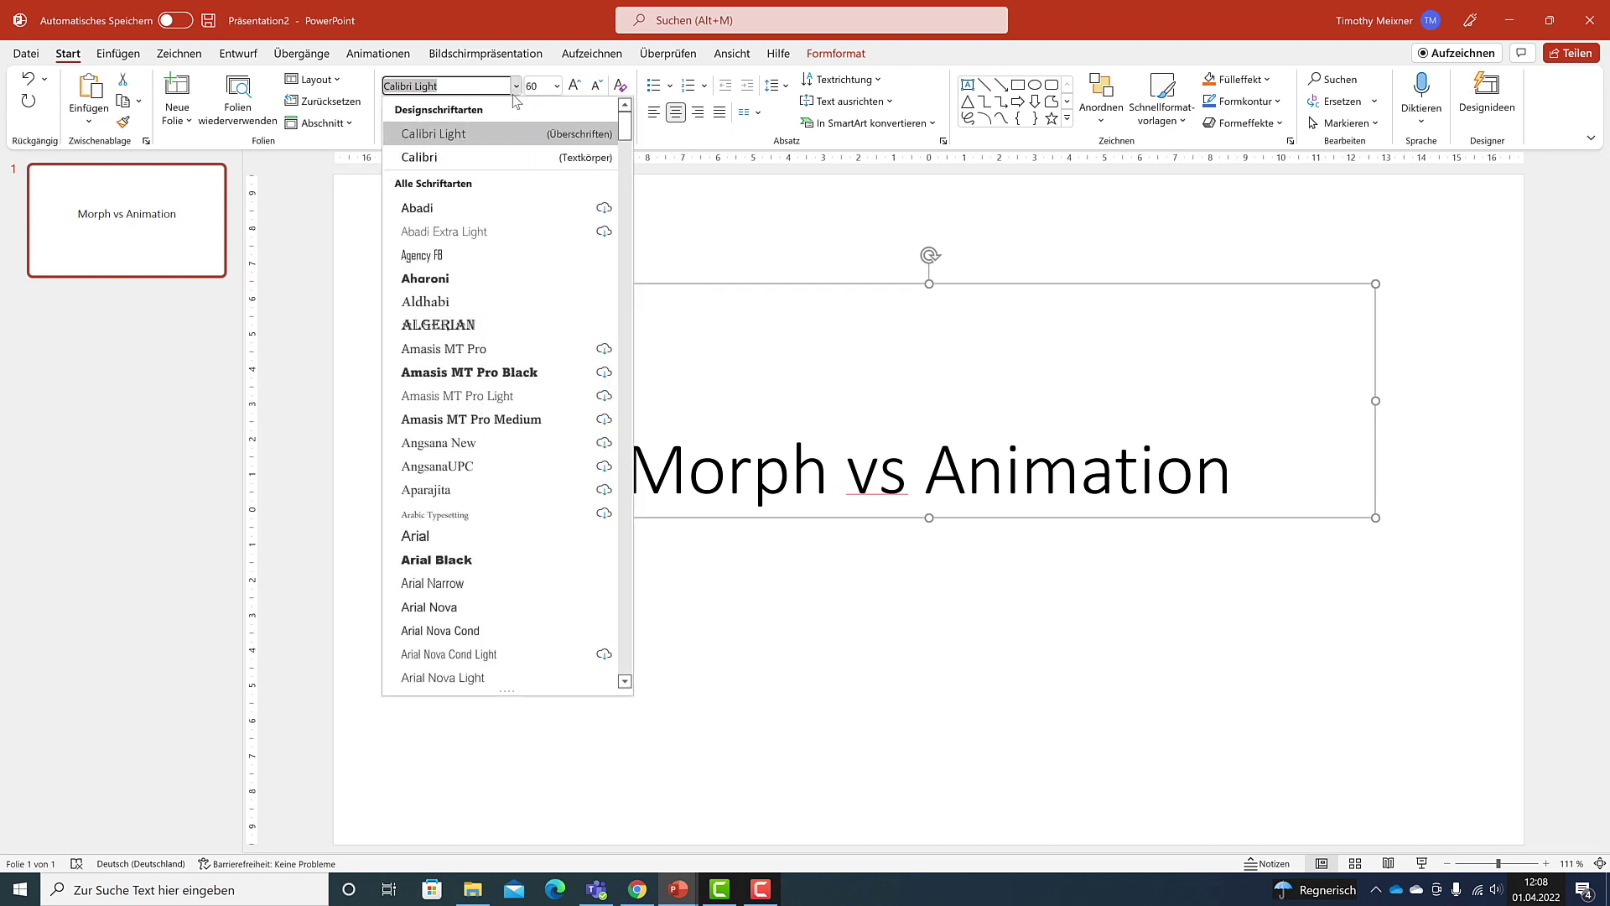
pyautogui.write('Berlin Sans FB')
pyautogui.press('Return')
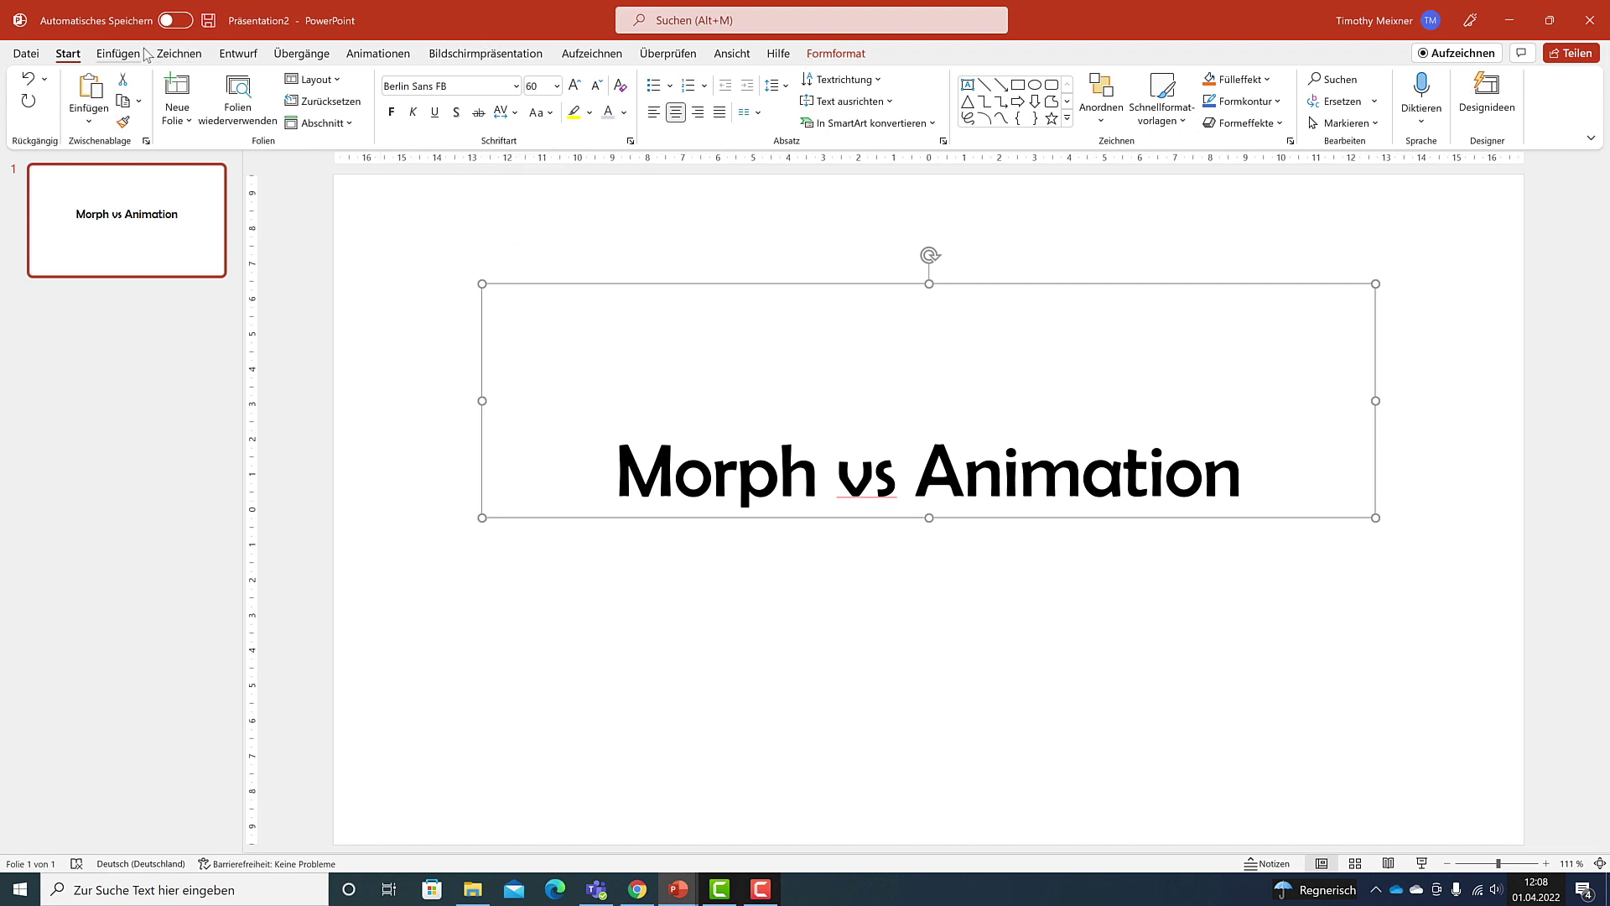
# Fill the slide background with a solid medium blue instead of white
pyautogui.click(238, 53)
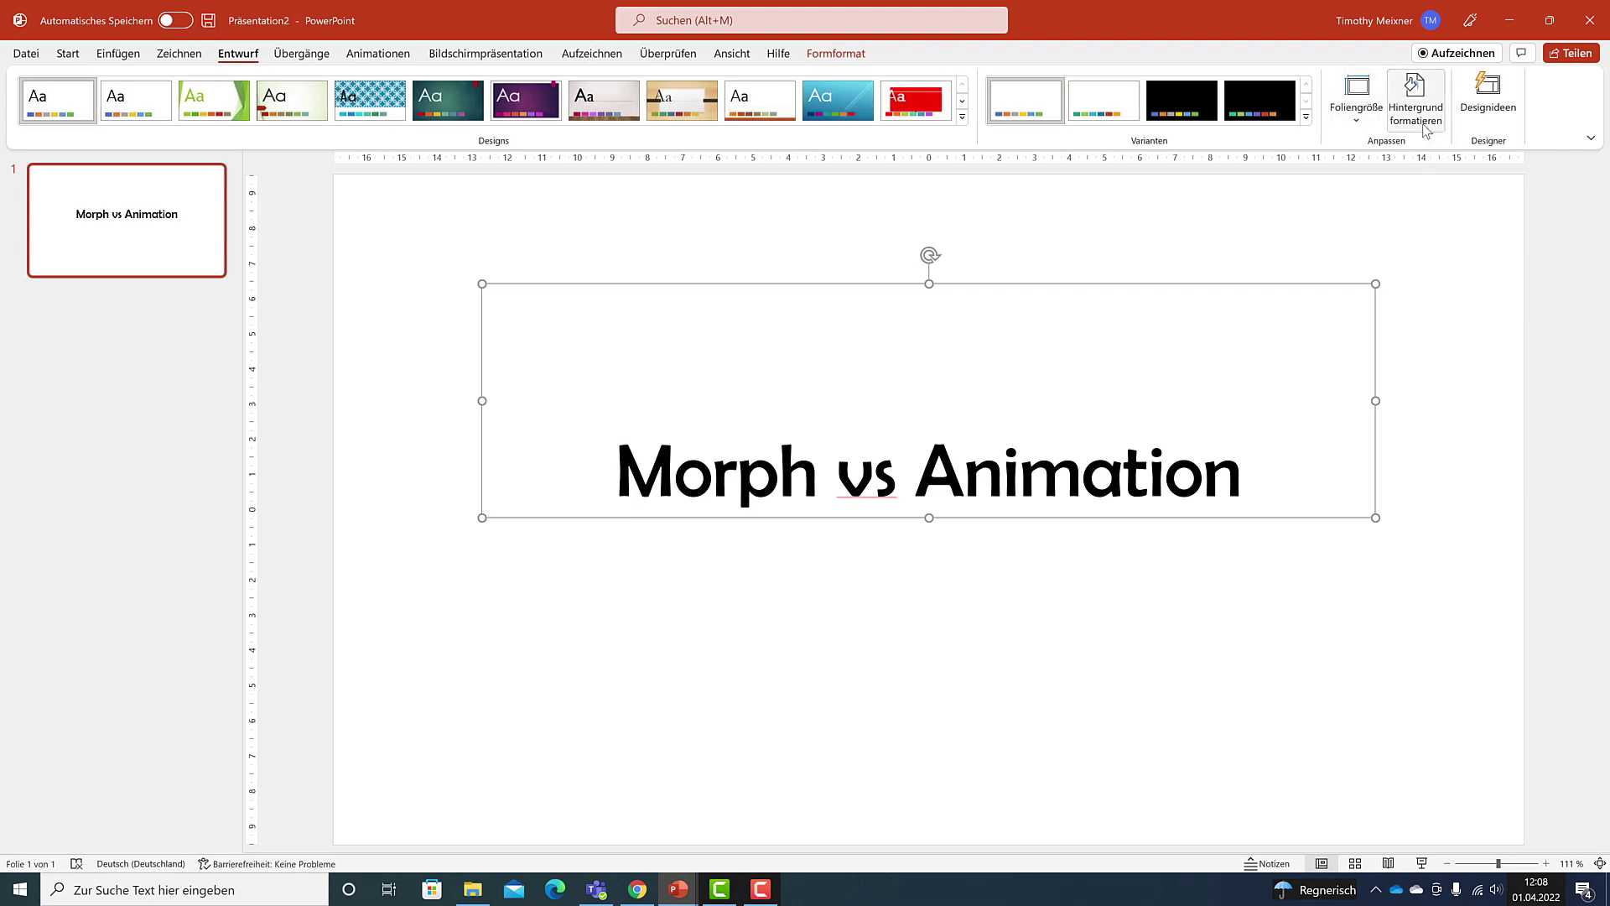
pyautogui.click(1425, 125)
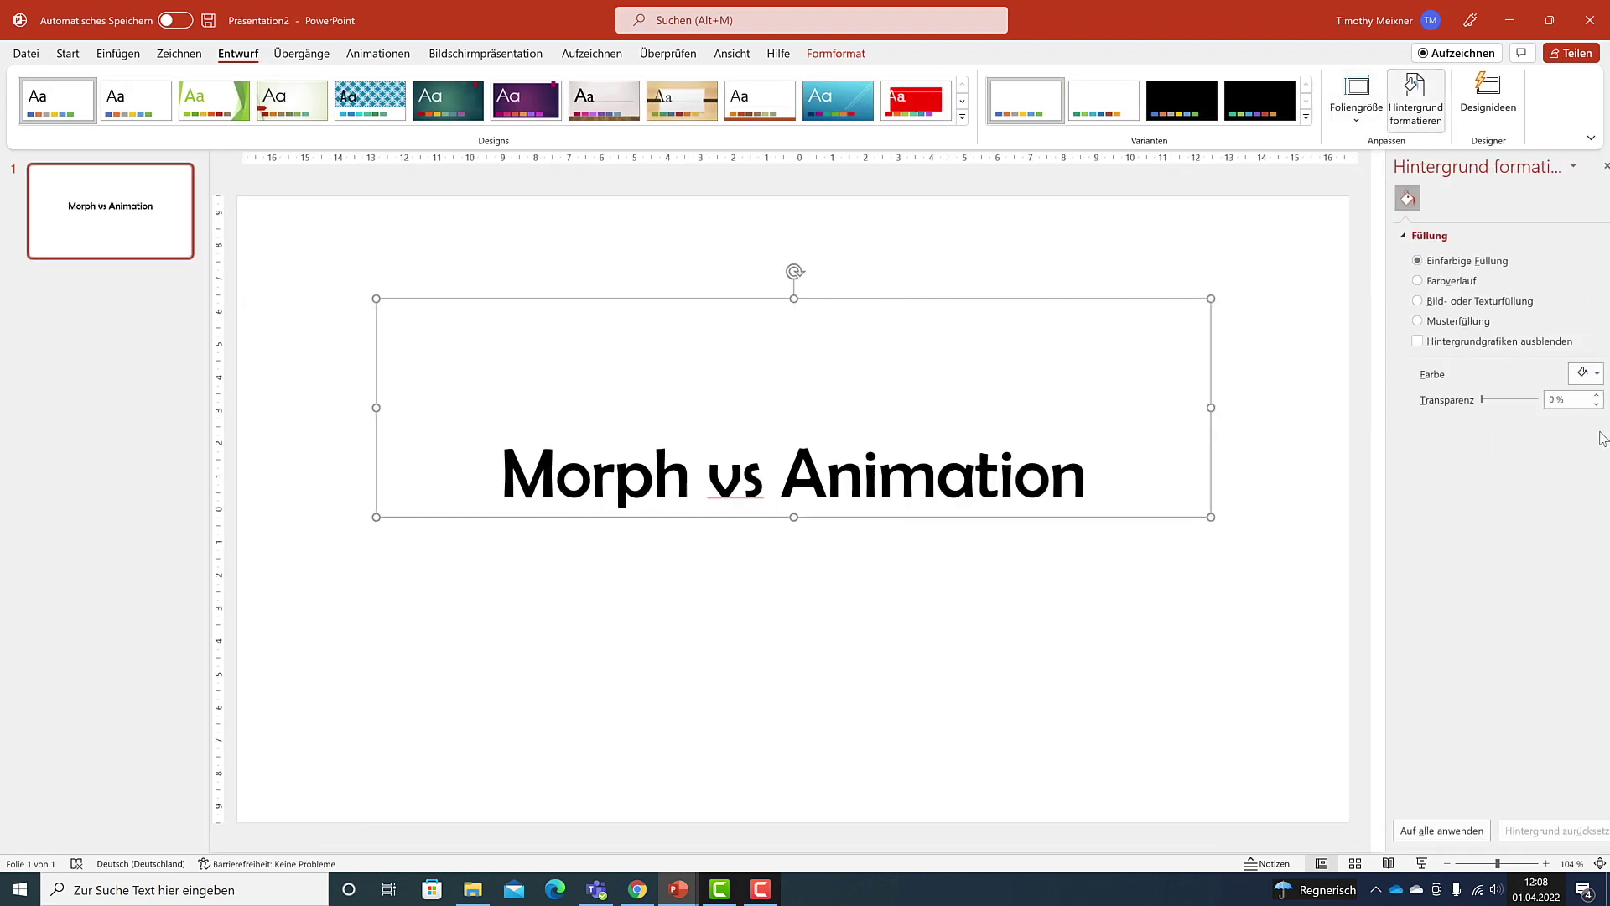
pyautogui.click(1571, 373)
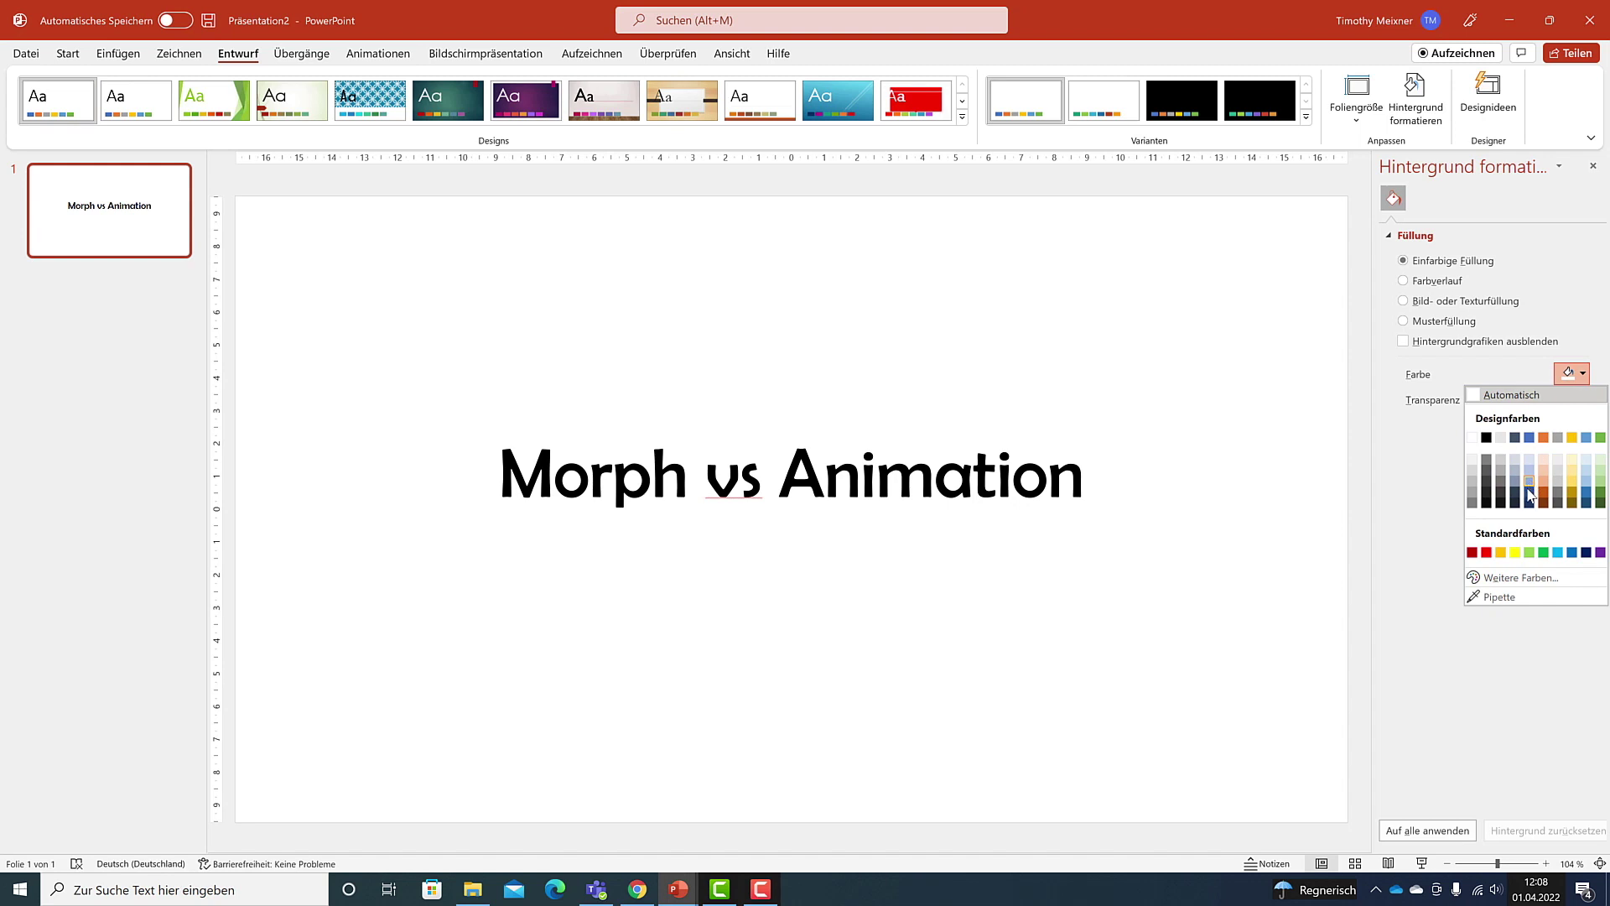
pyautogui.click(1529, 482)
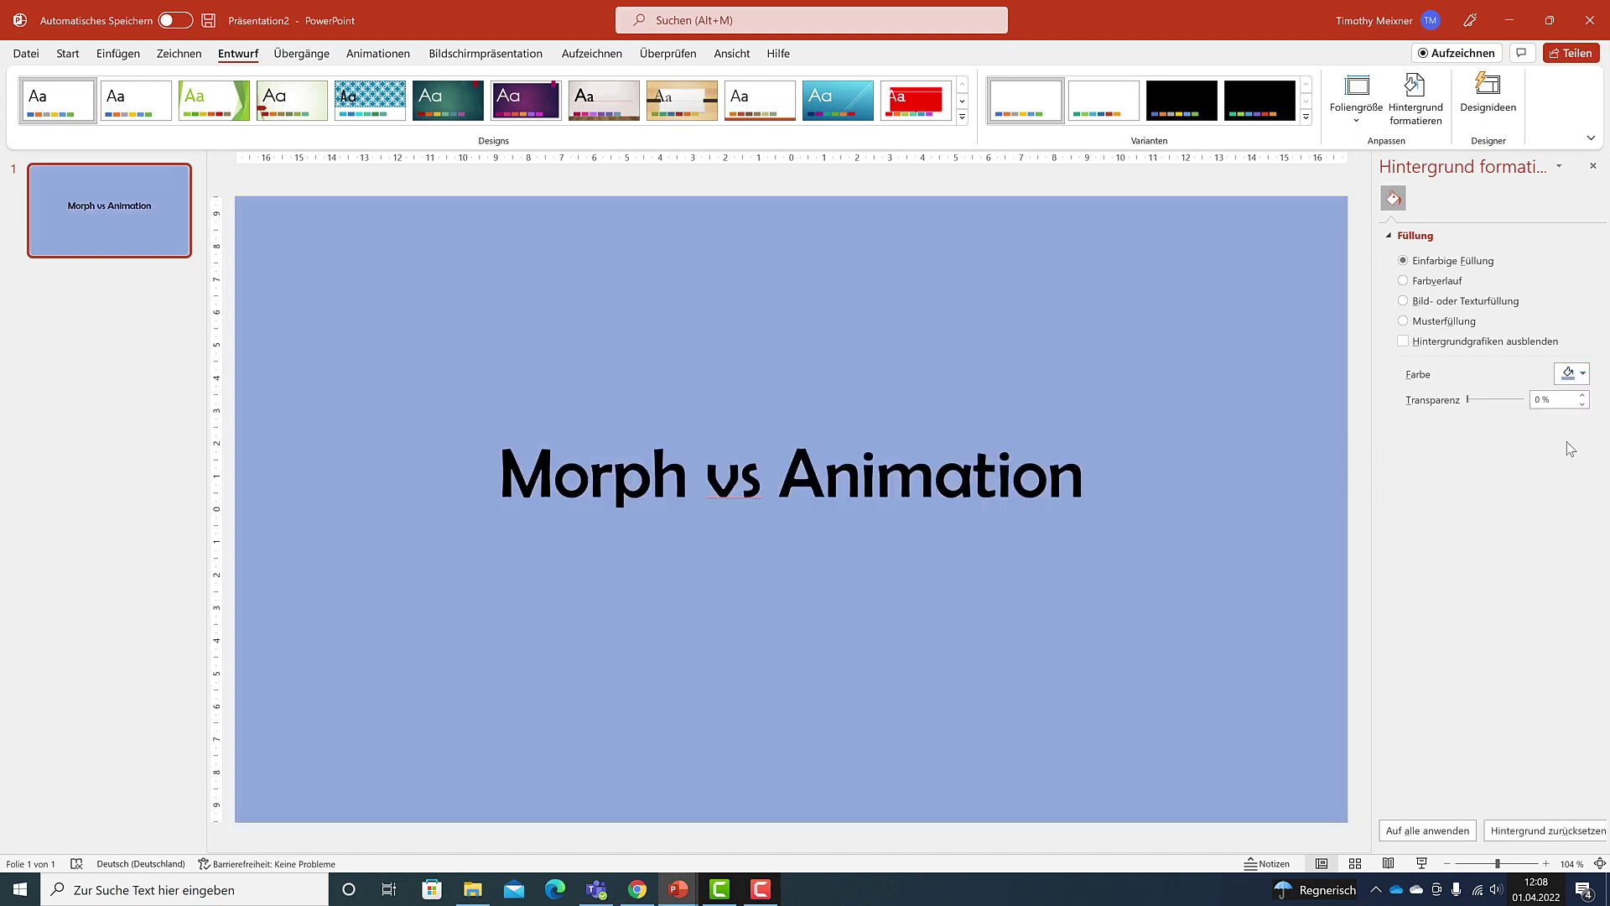
pyautogui.click(1573, 380)
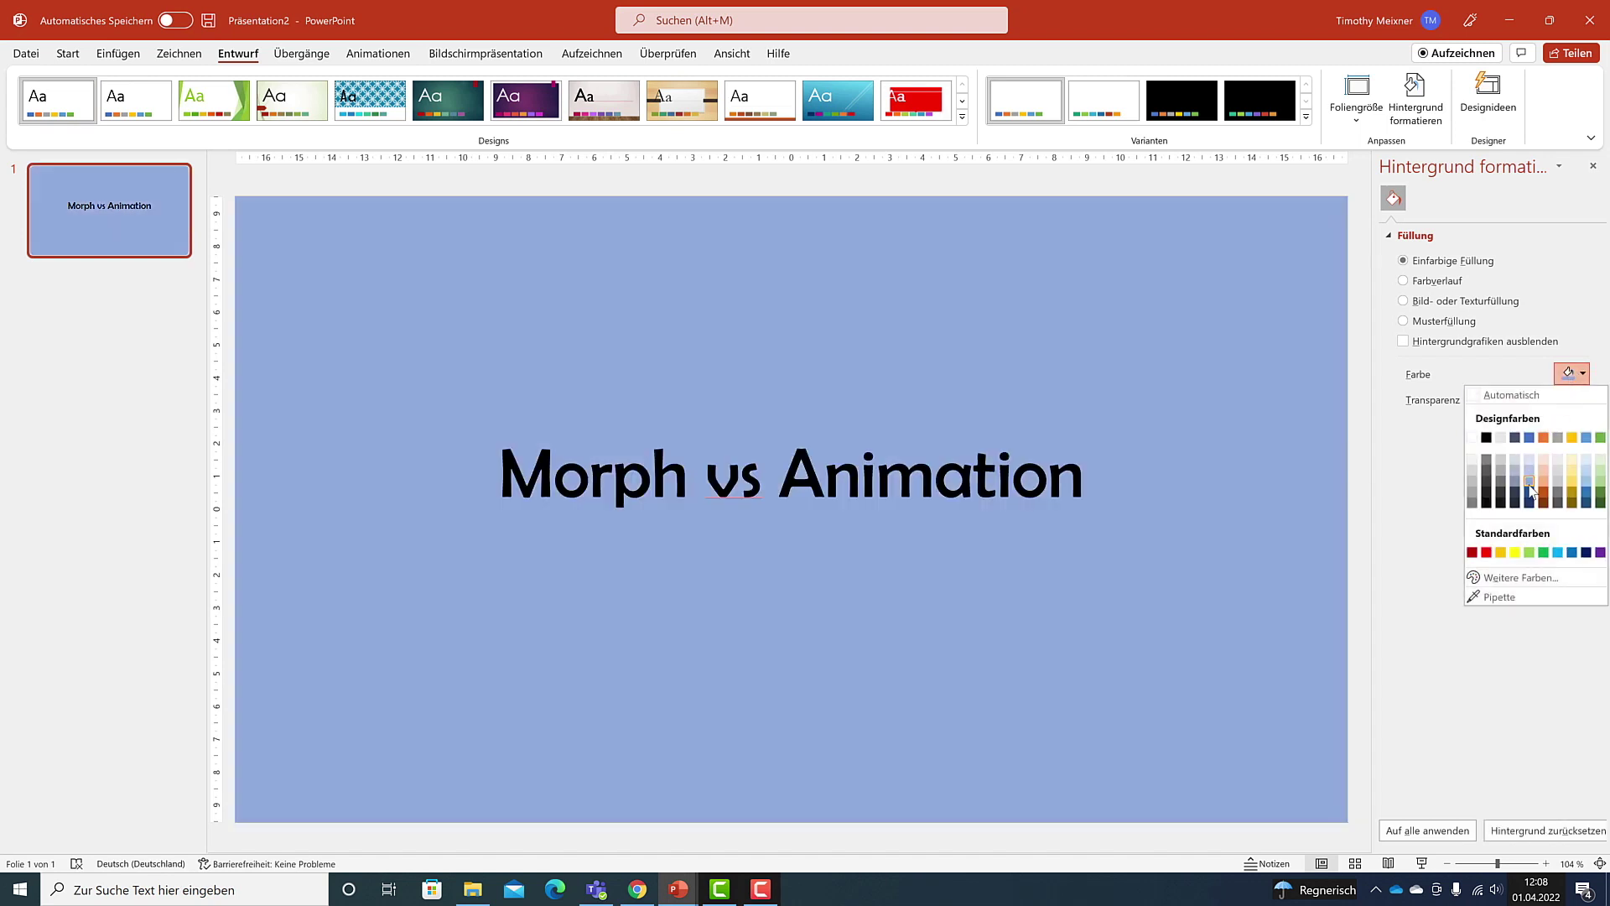
pyautogui.click(1585, 493)
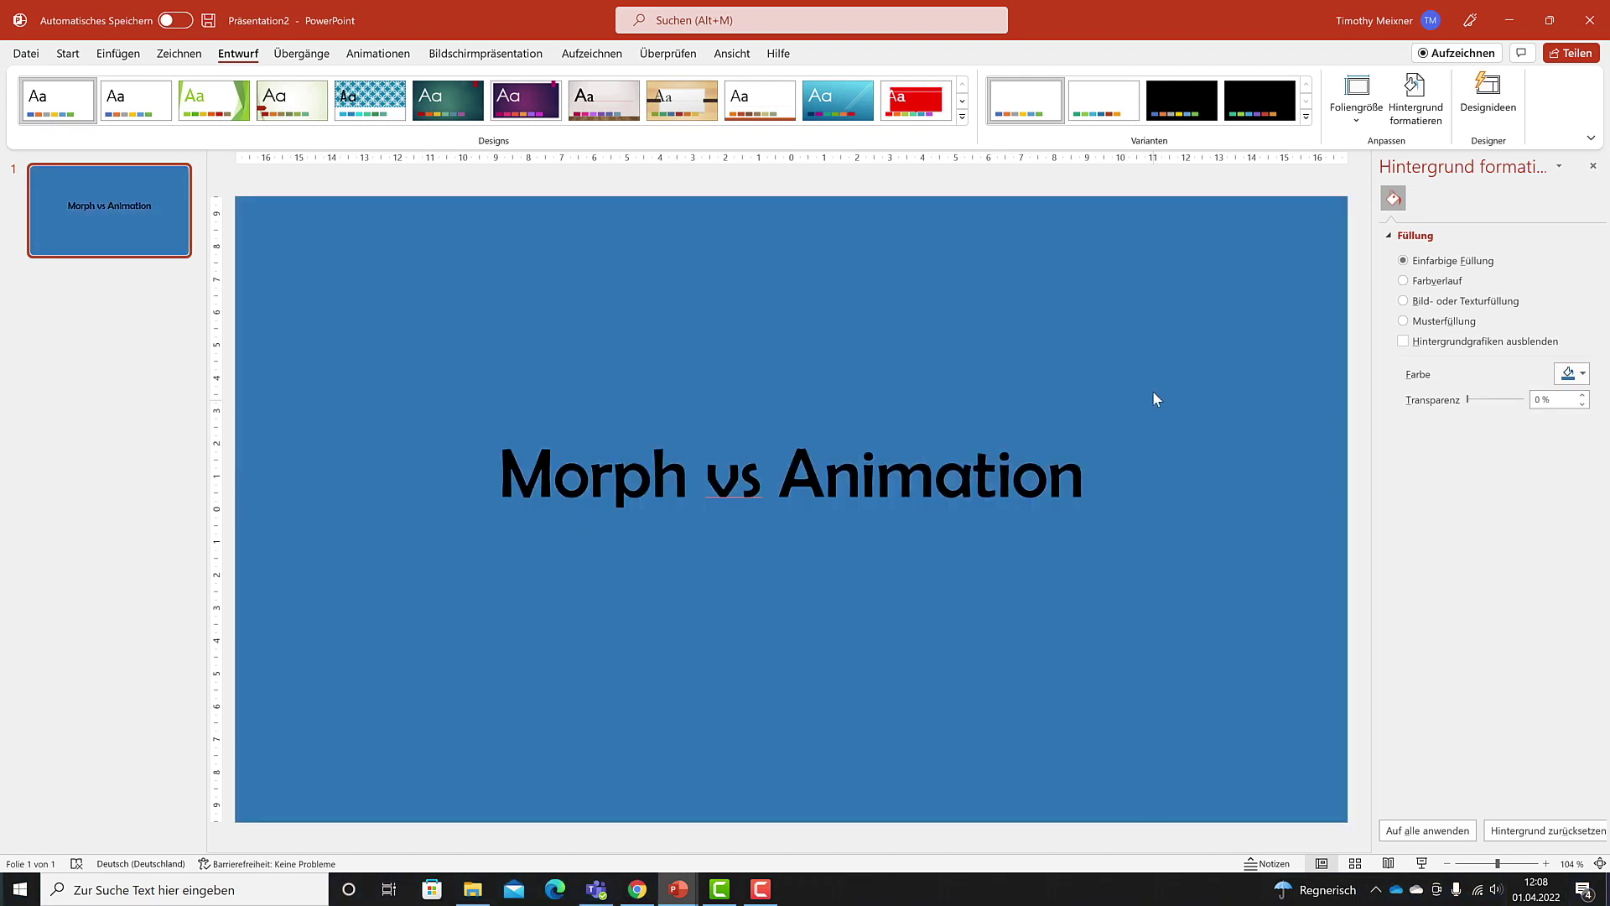
pyautogui.click(763, 469)
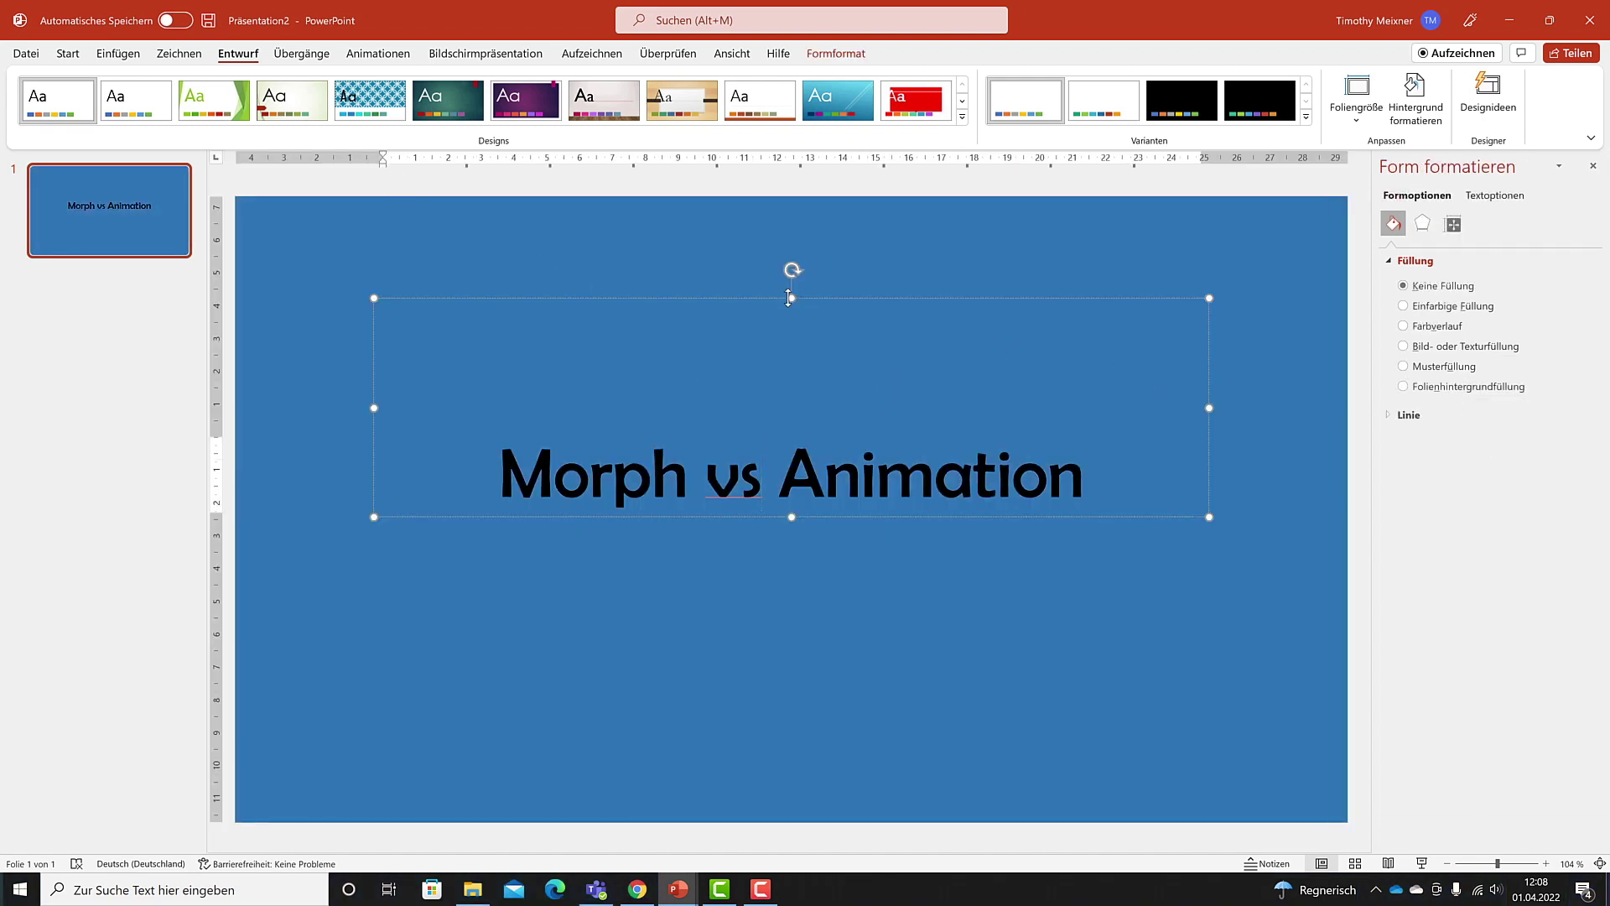
# Resize the title box to hug its text, about 19.21 cm wide
pyautogui.moveTo(788, 298); pyautogui.dragTo(792, 420)
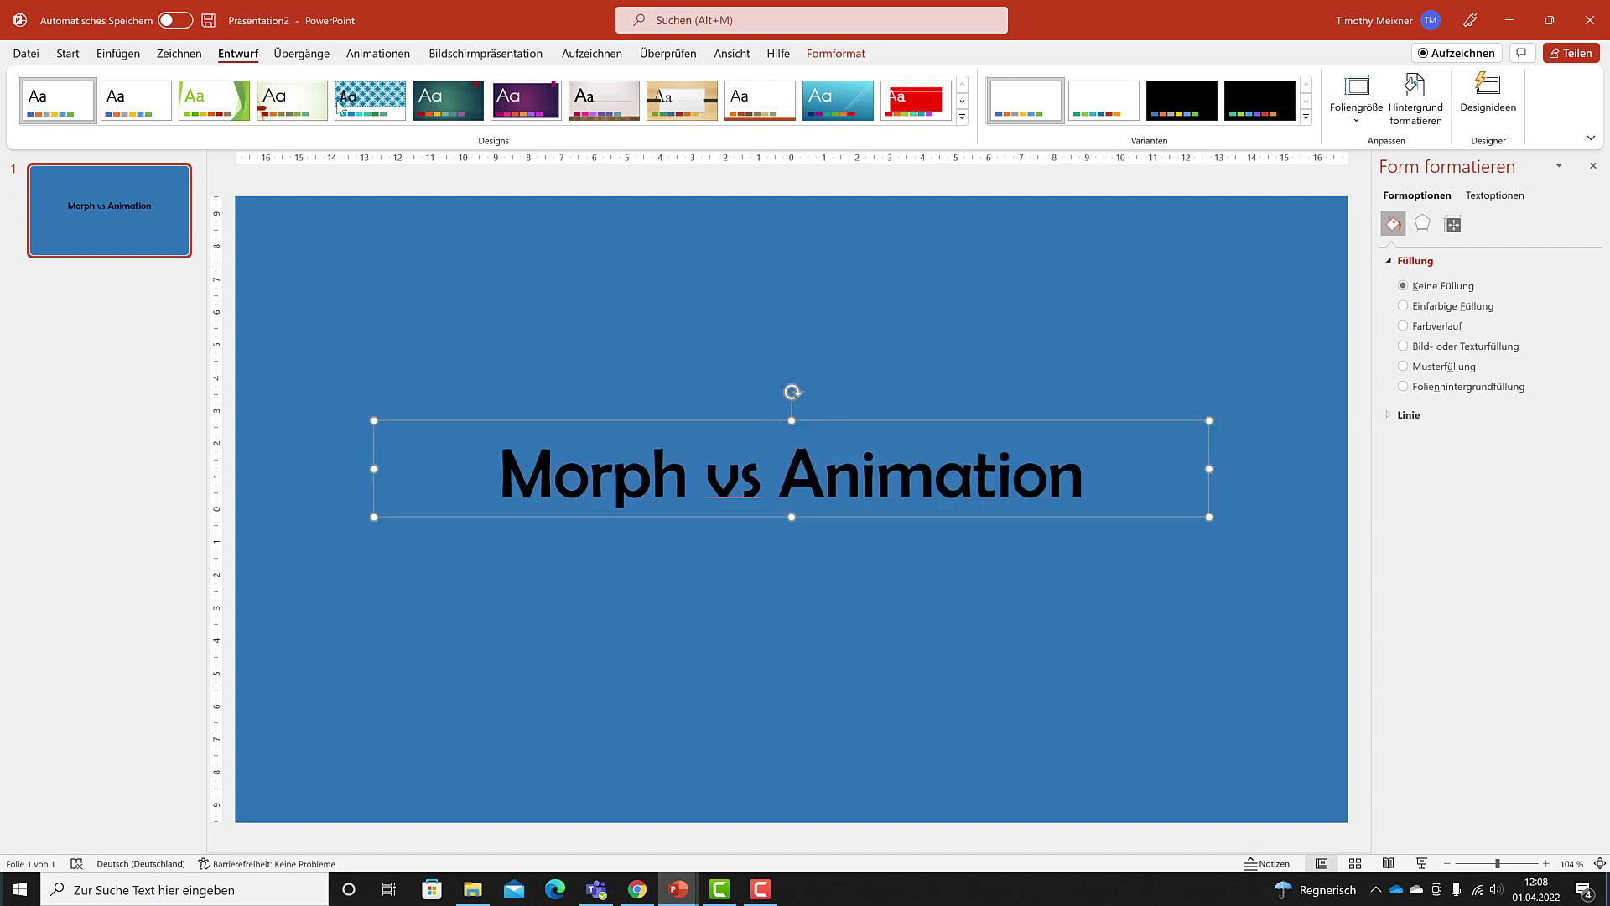
pyautogui.moveTo(373, 470); pyautogui.dragTo(578, 515)
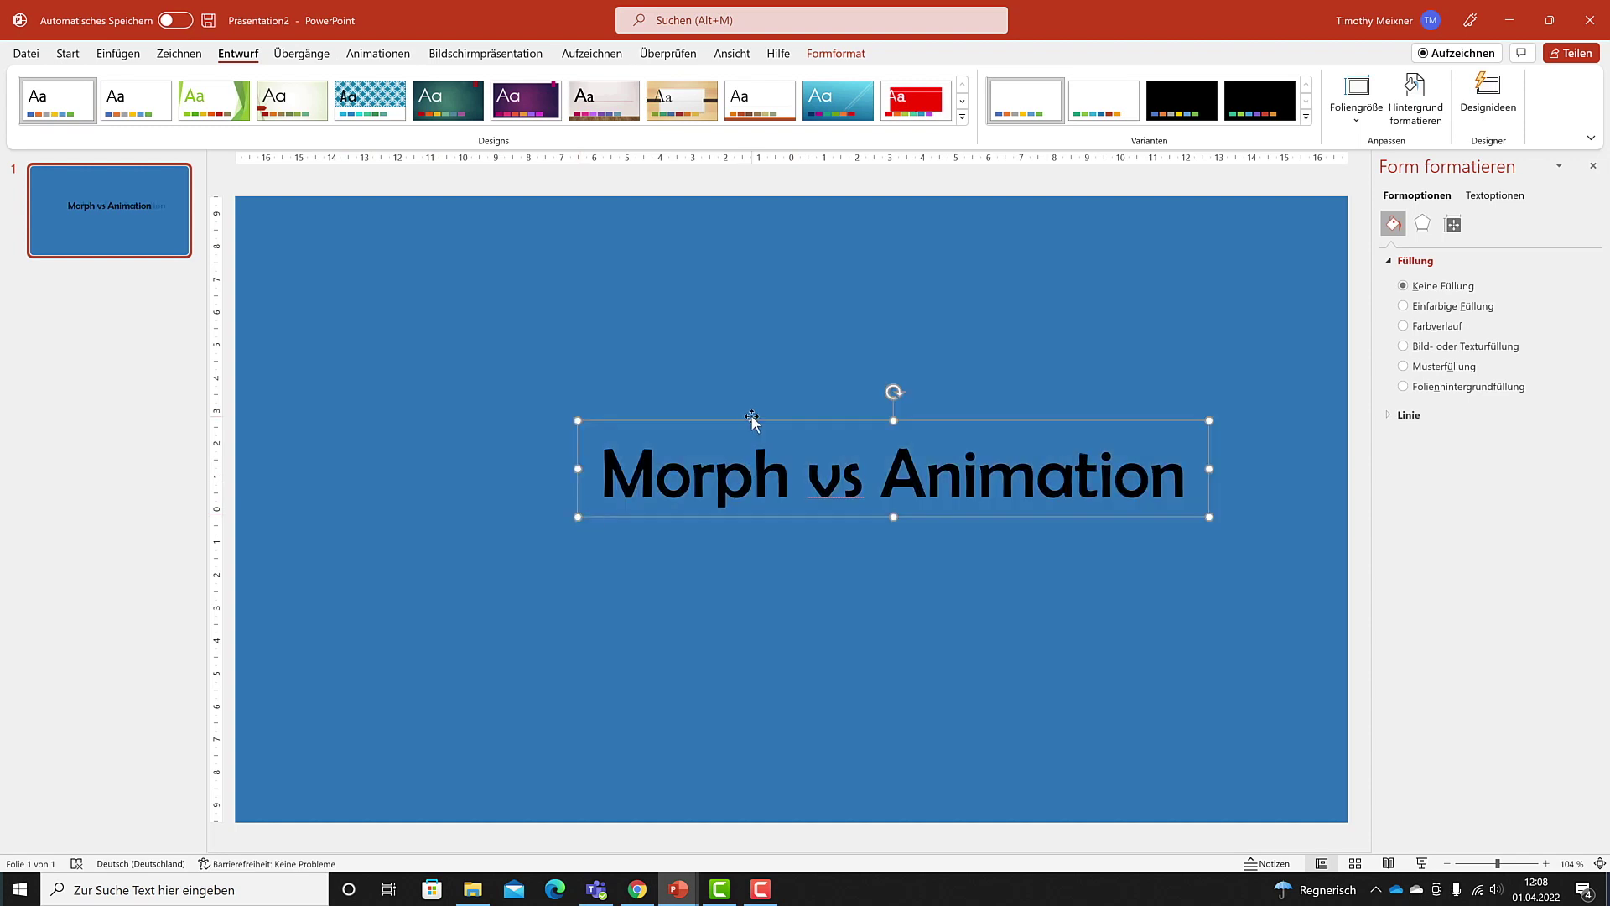
pyautogui.moveTo(748, 422); pyautogui.dragTo(644, 416)
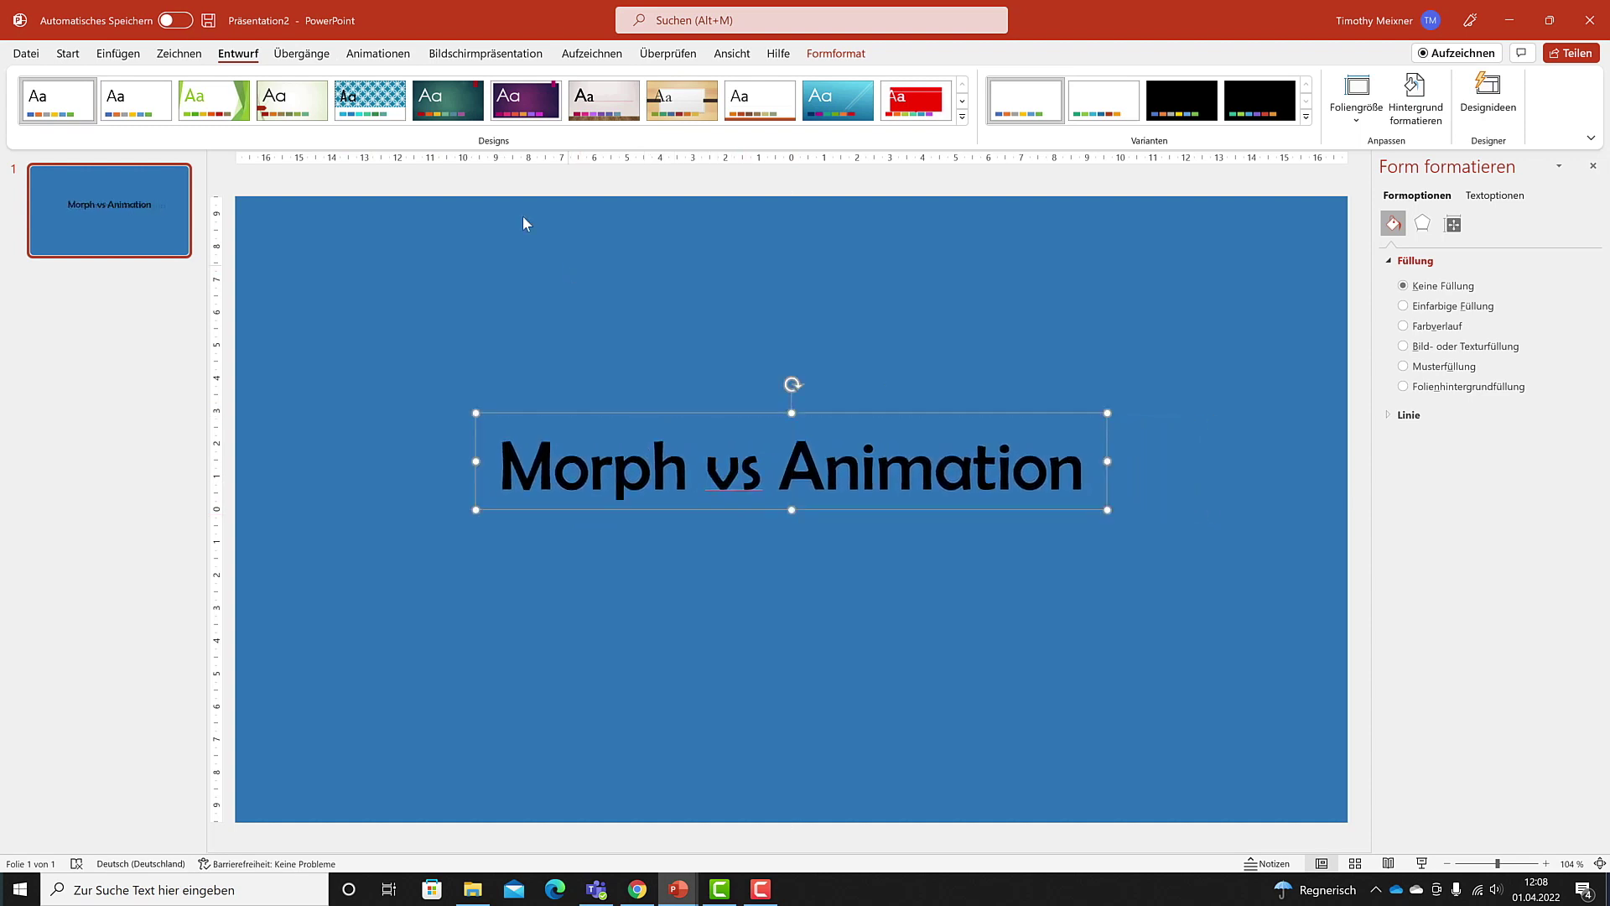
# Centre the title box horizontally and vertically on the slide
pyautogui.click(1352, 84)
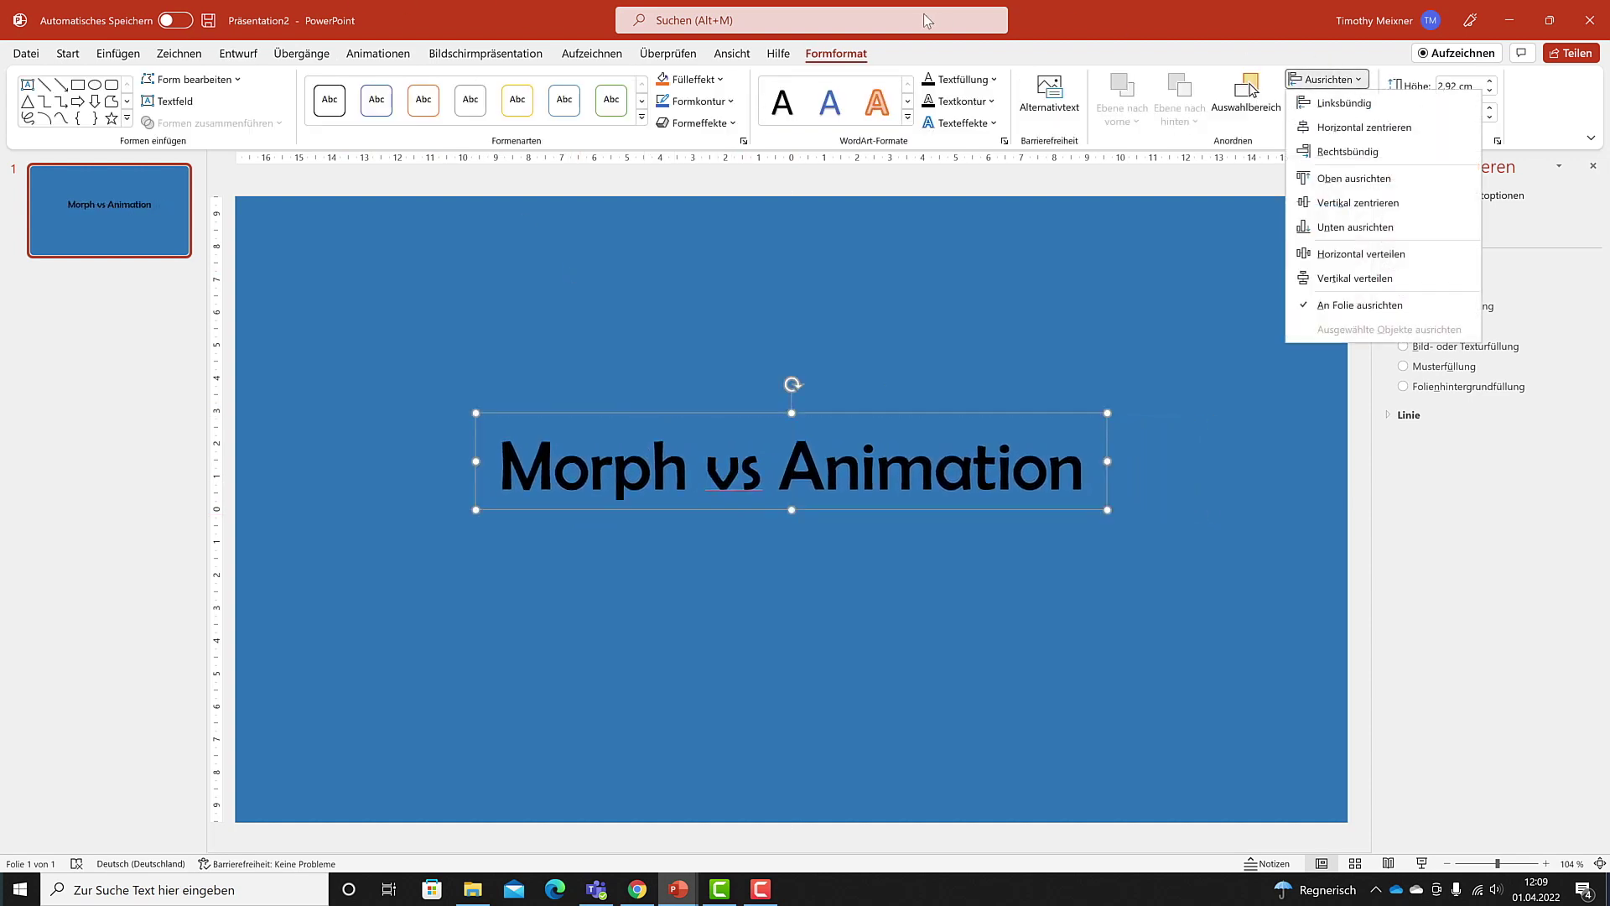
pyautogui.click(1371, 134)
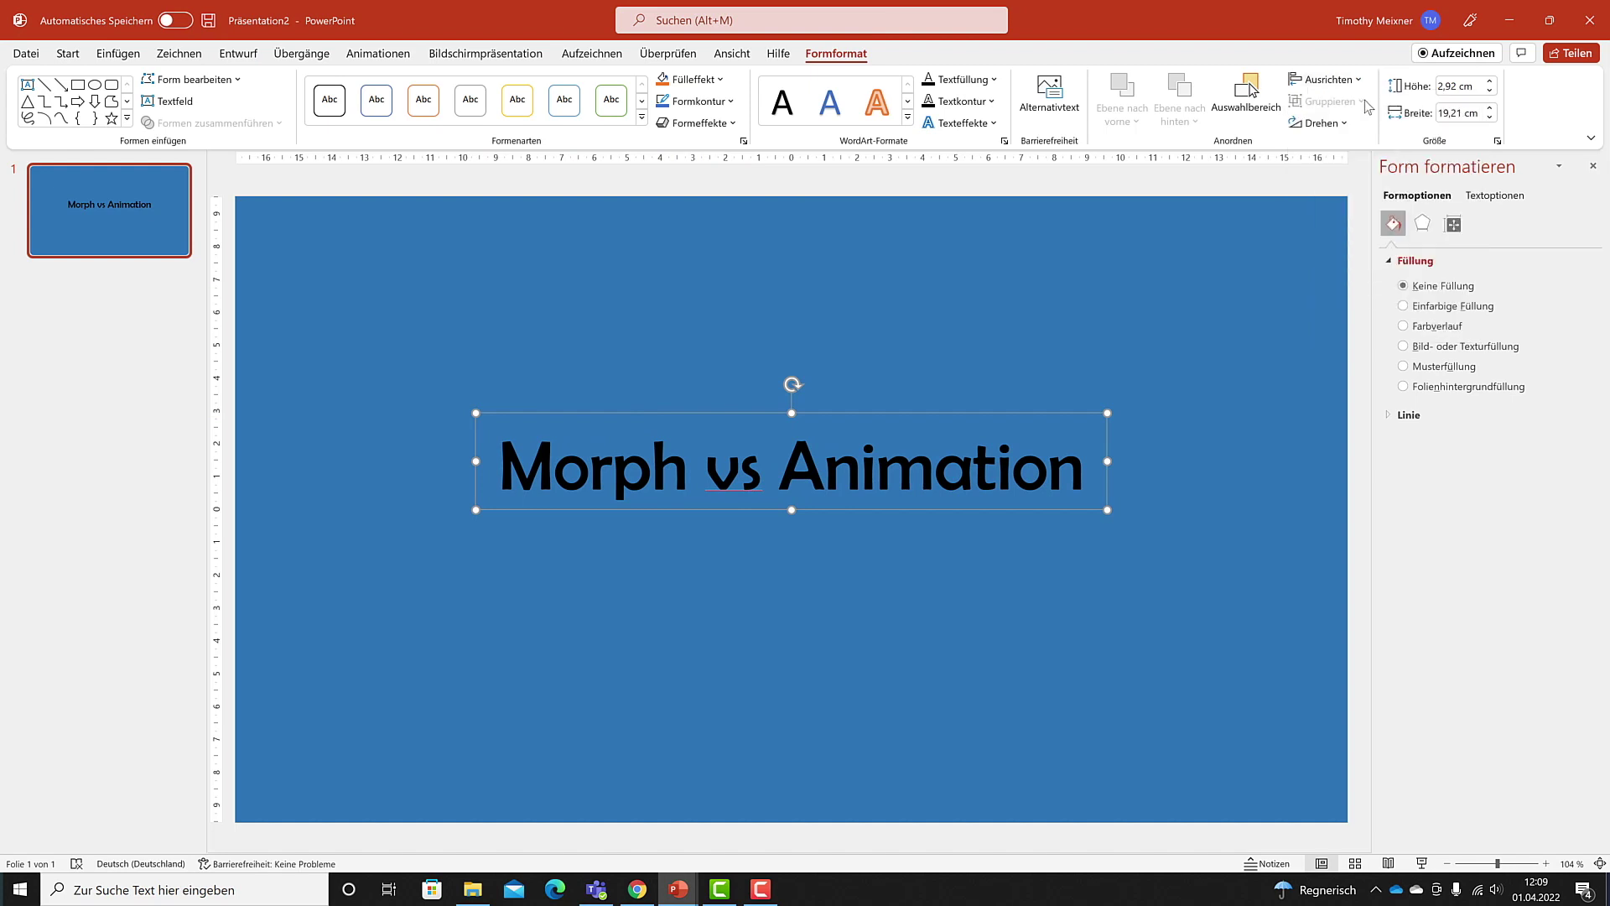
pyautogui.click(1355, 82)
pyautogui.click(1397, 209)
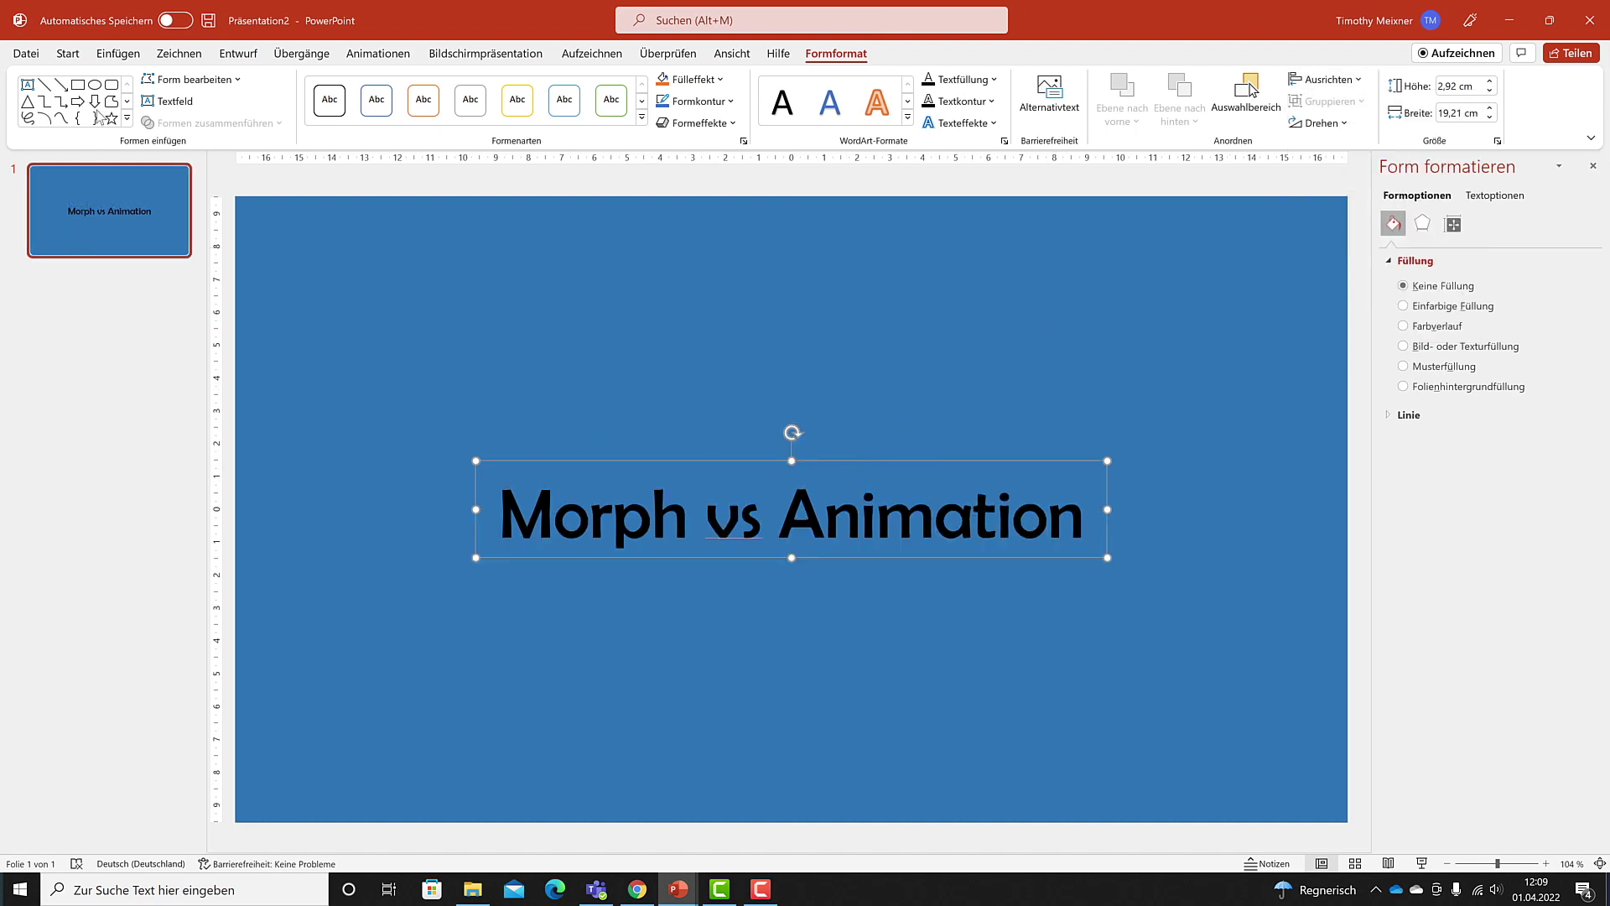
# Change the 'Morph vs Animation' title text colour from black to white
pyautogui.click(68, 53)
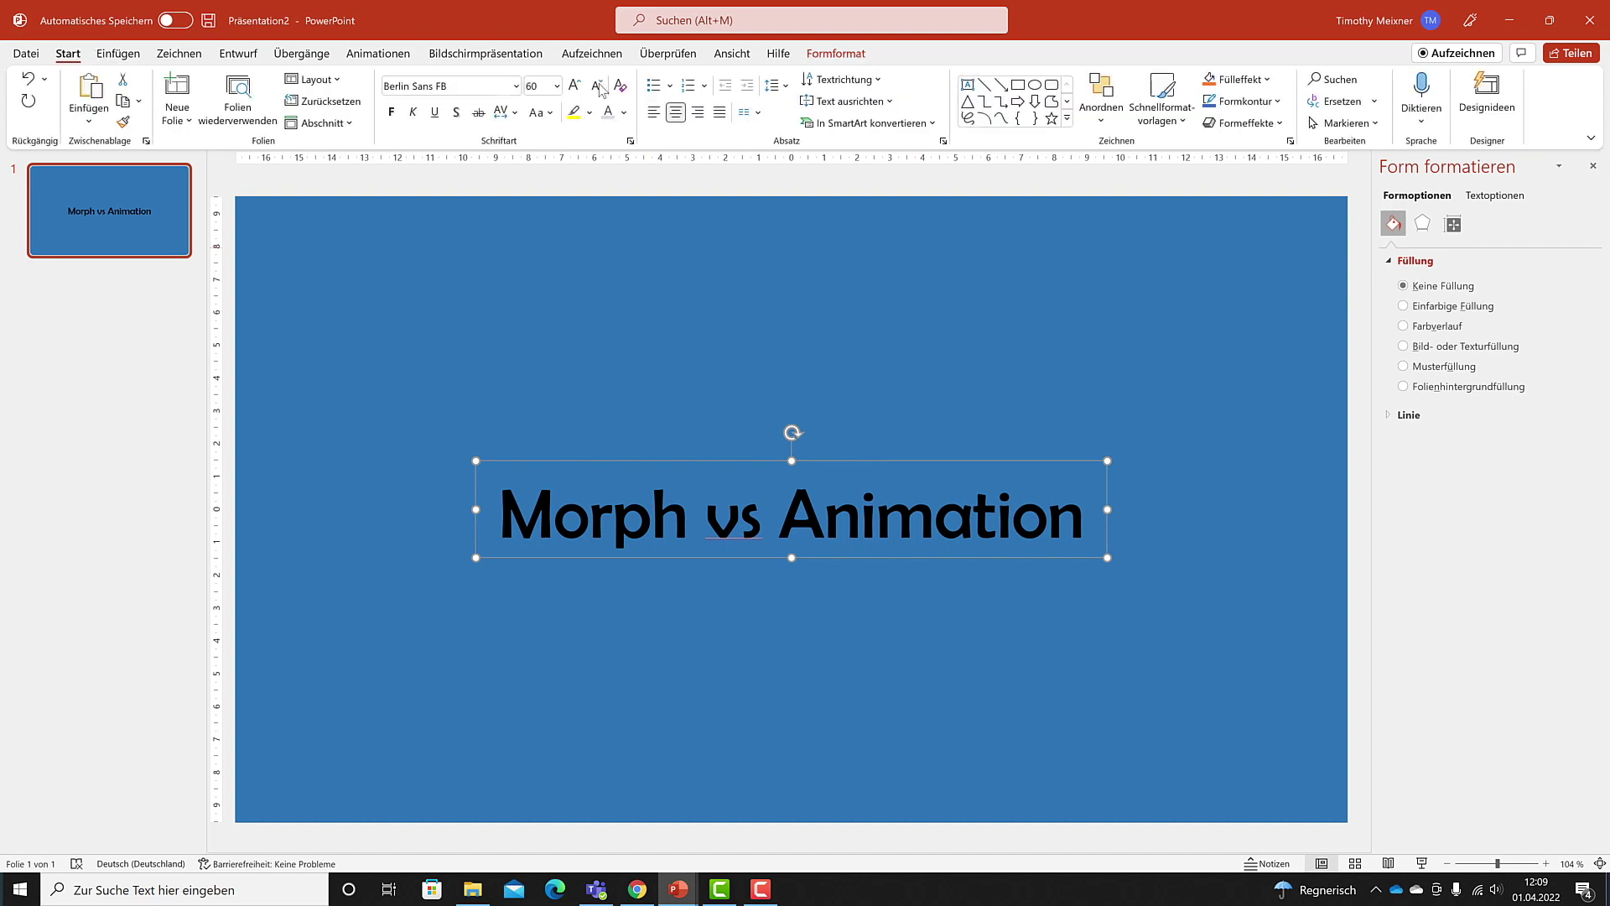
pyautogui.click(624, 113)
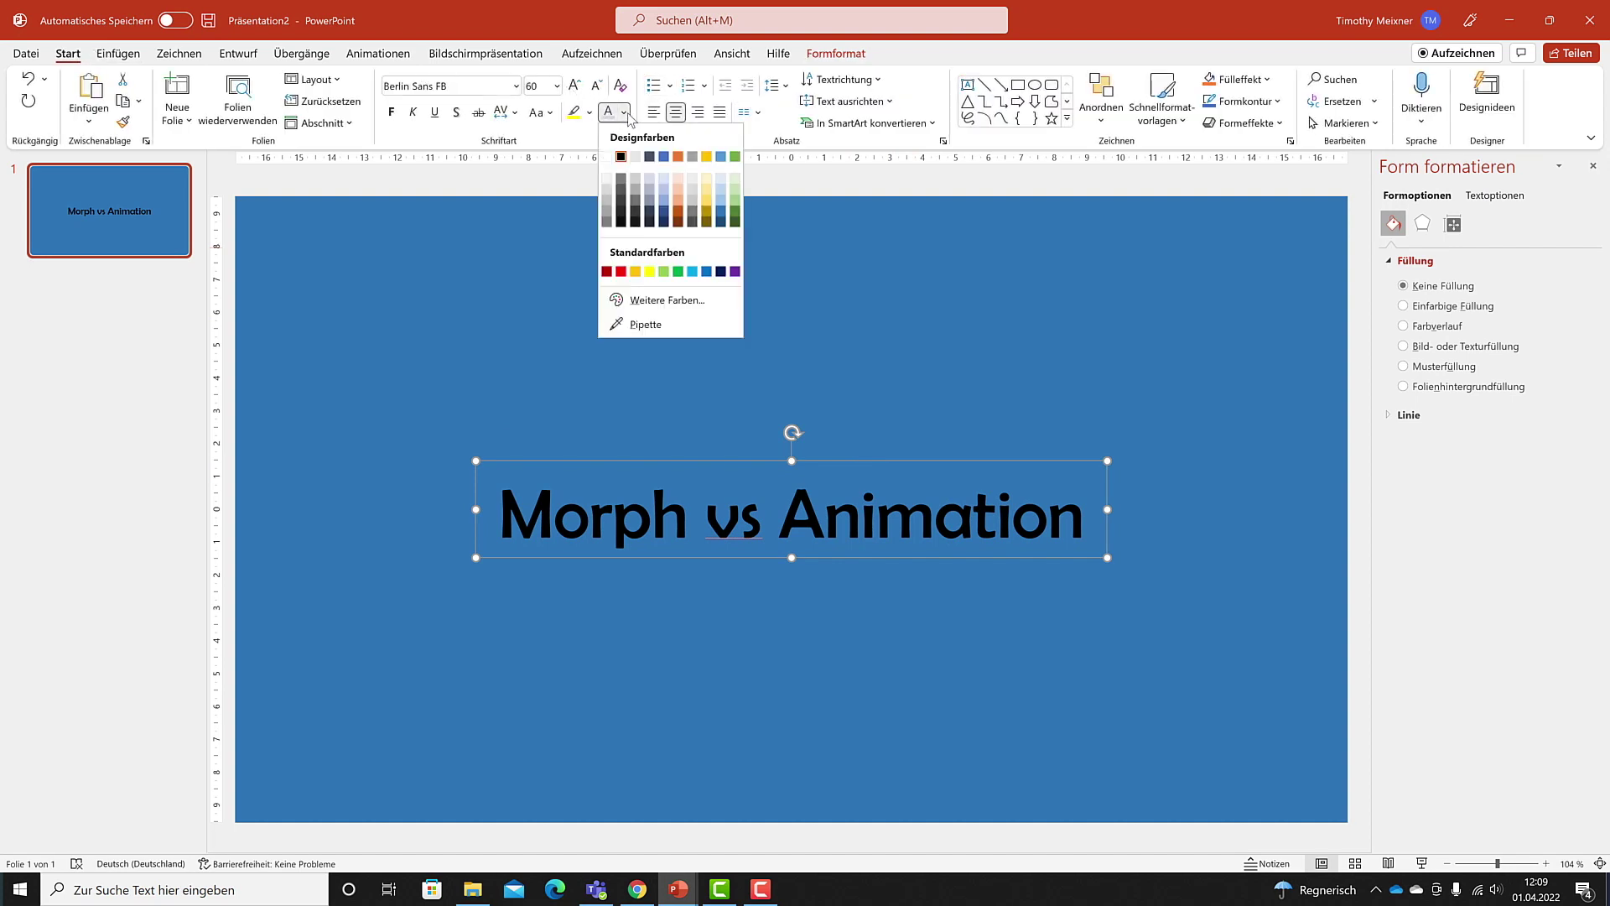
pyautogui.click(637, 156)
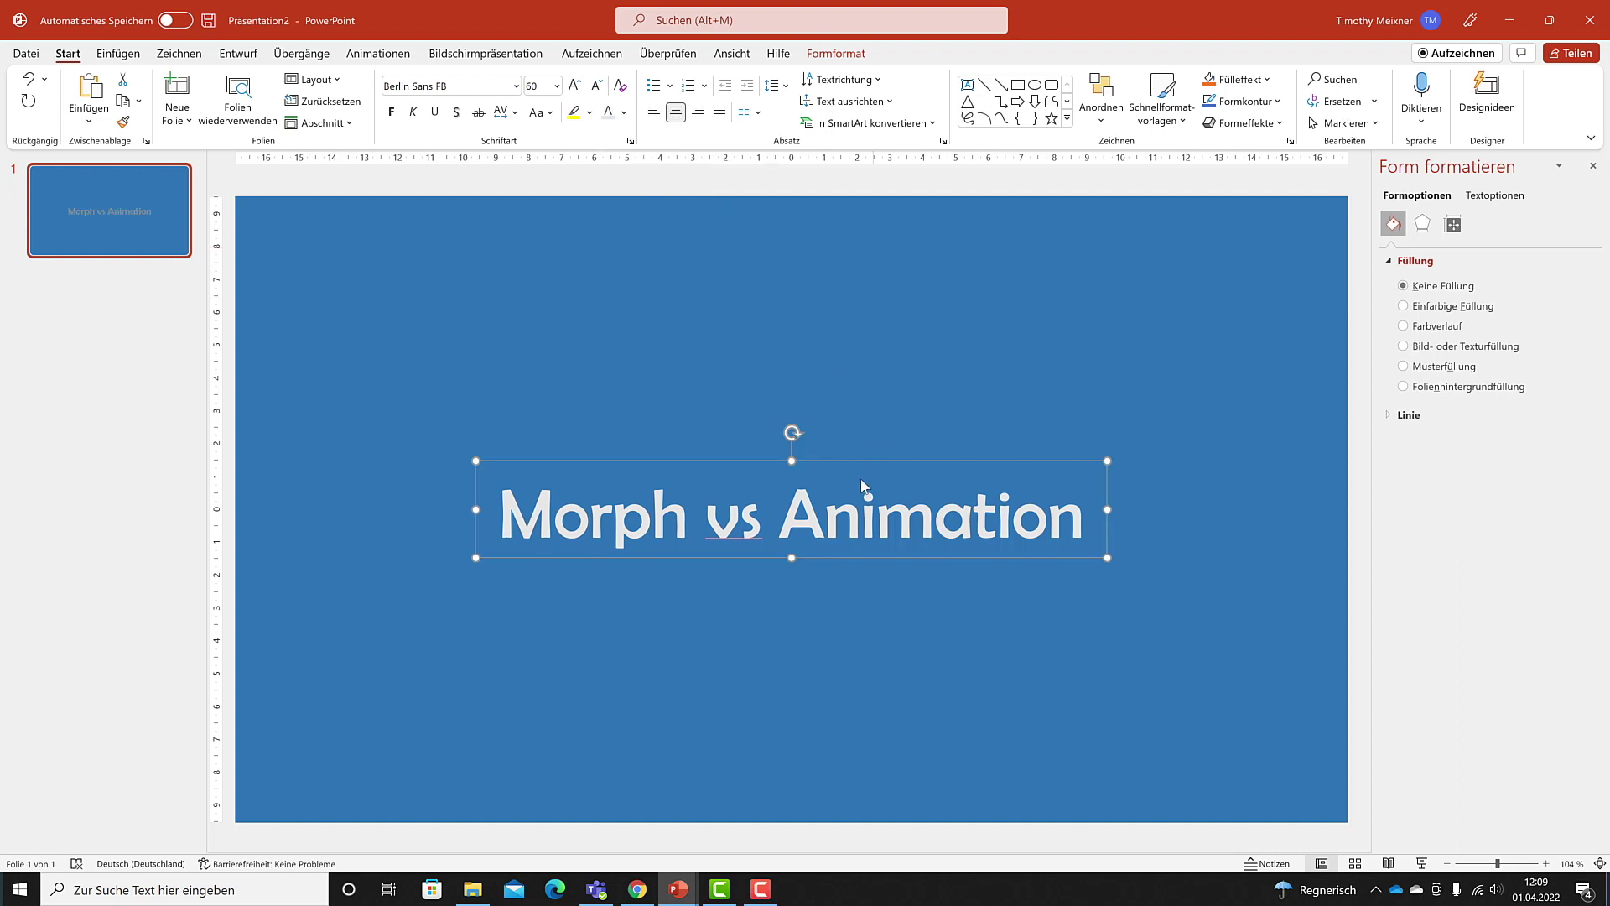
pyautogui.click(731, 424)
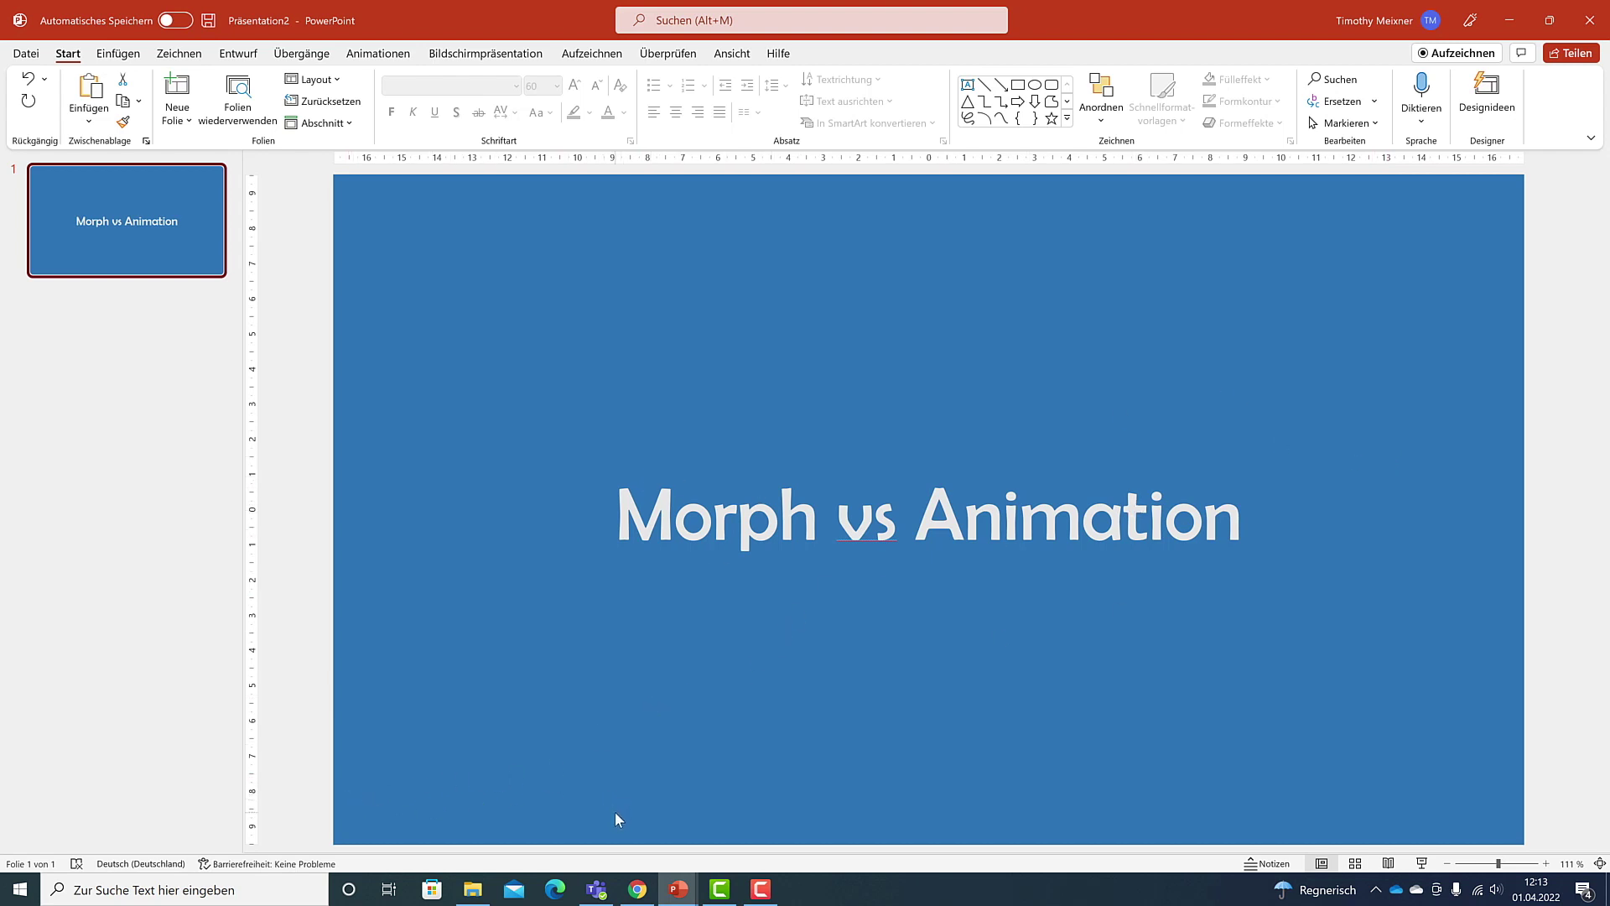
# Add a Vergrößern/Verkleinern emphasis animation to the title with the Kleiner size option
pyautogui.click(759, 524)
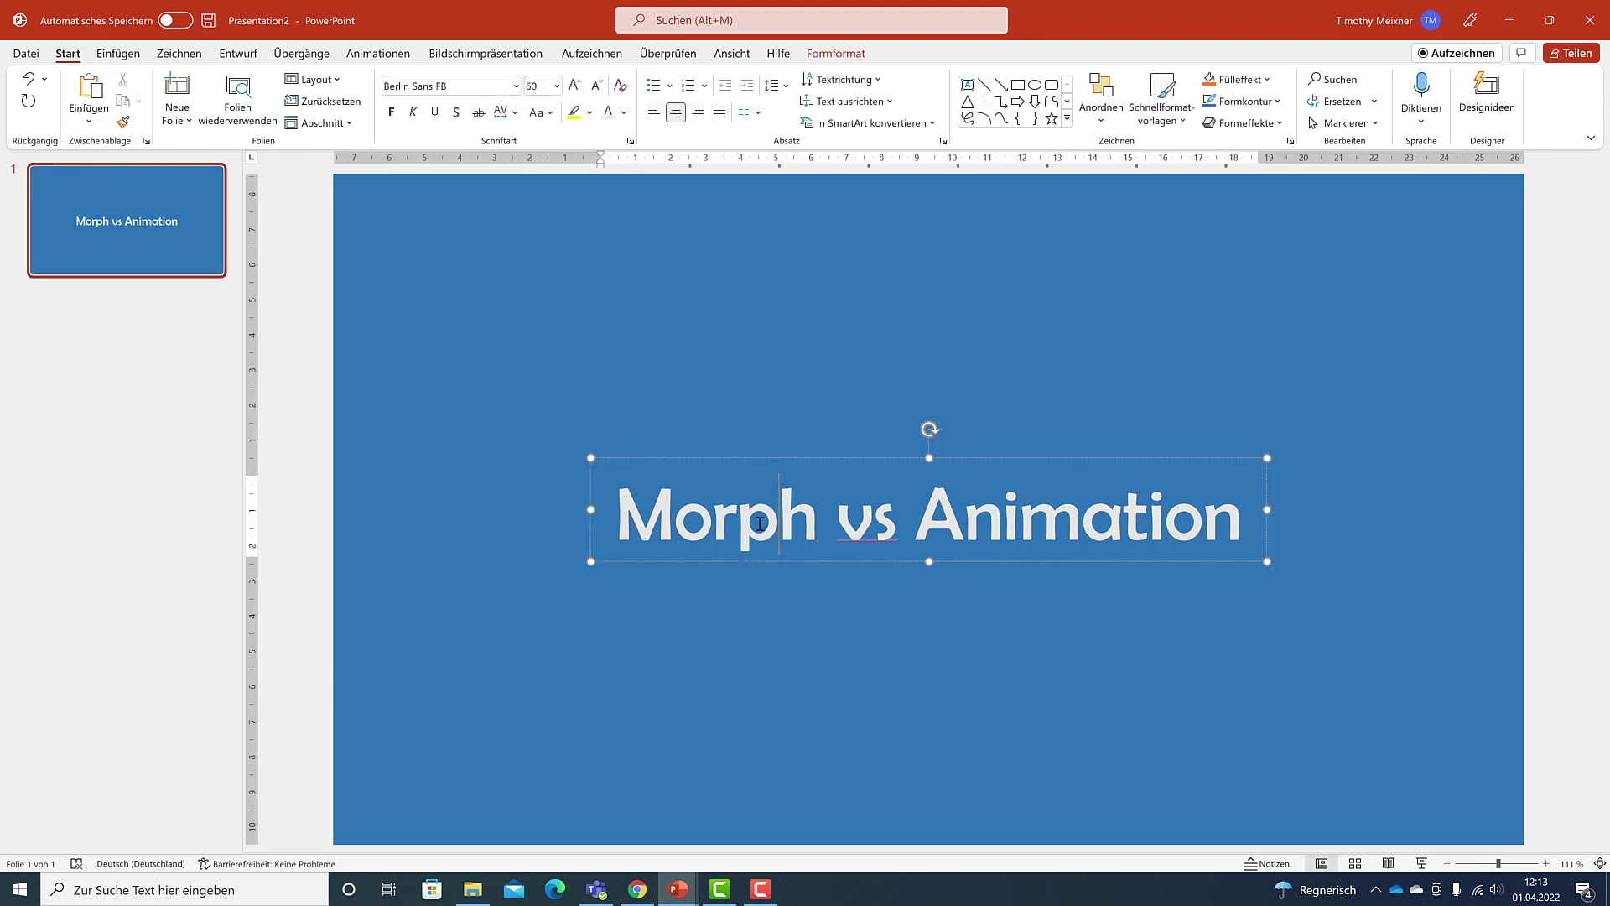
pyautogui.click(841, 458)
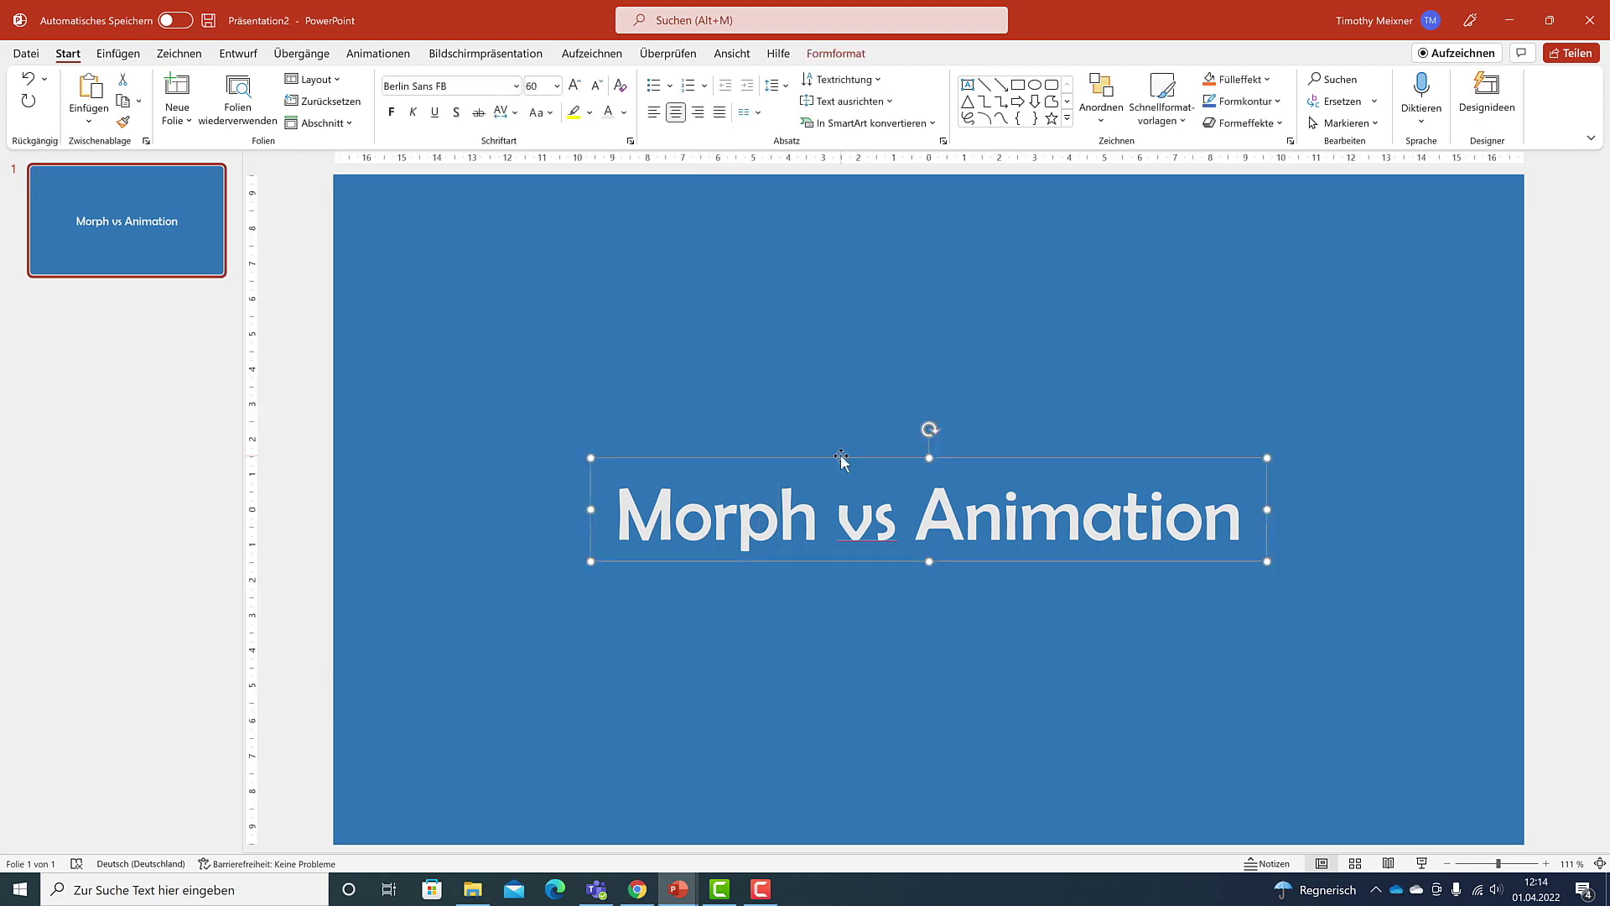
pyautogui.click(378, 54)
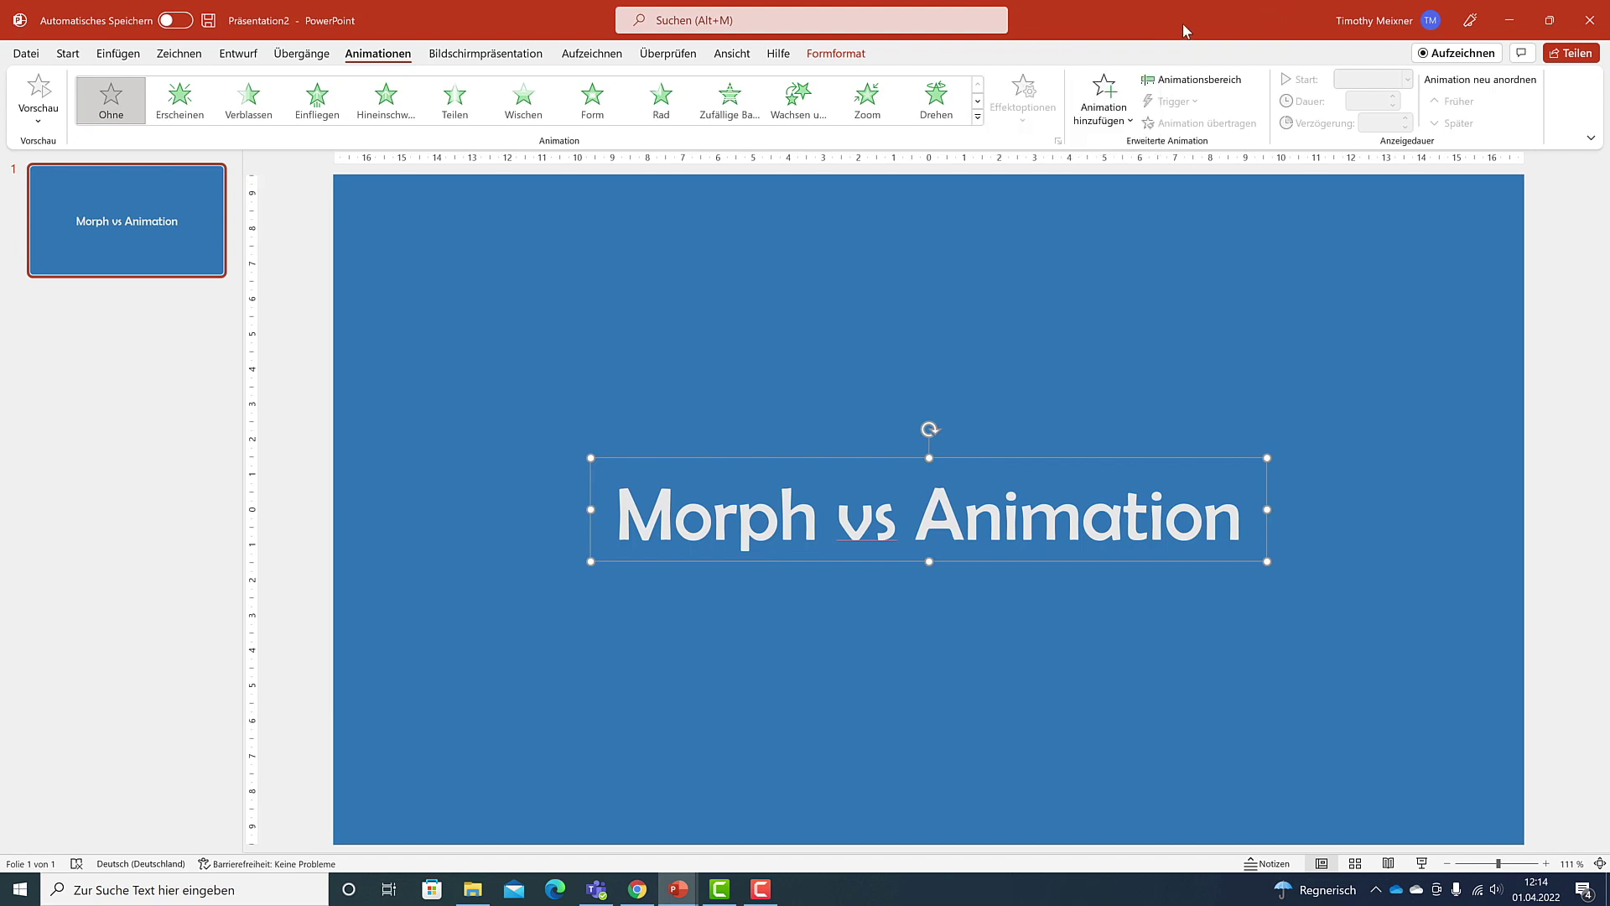
pyautogui.click(1125, 125)
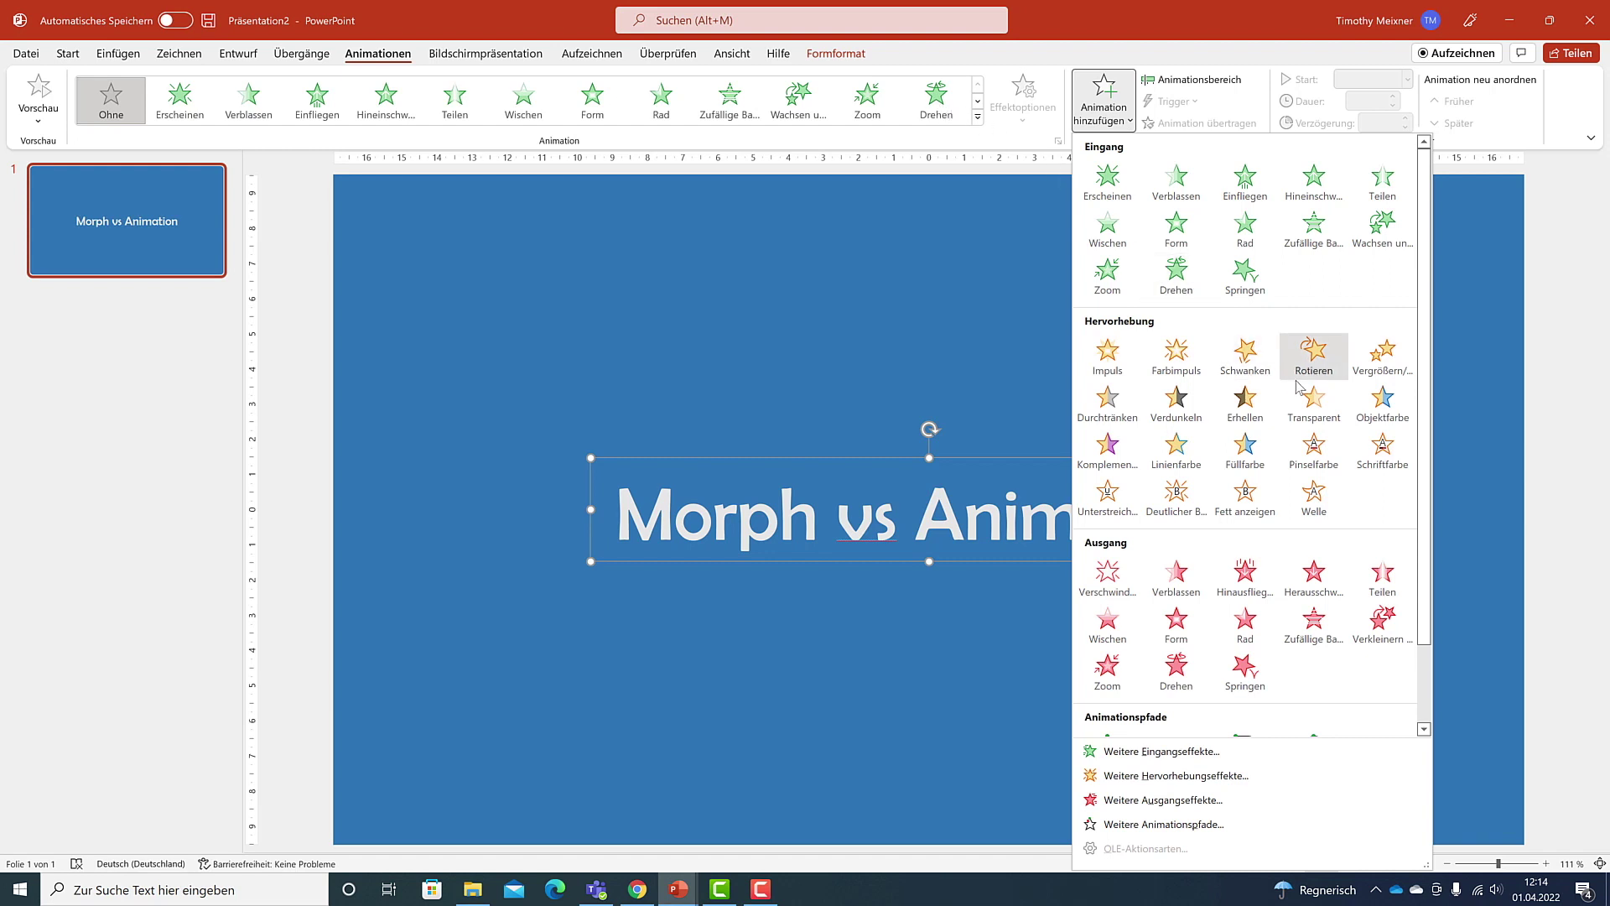
pyautogui.click(1384, 367)
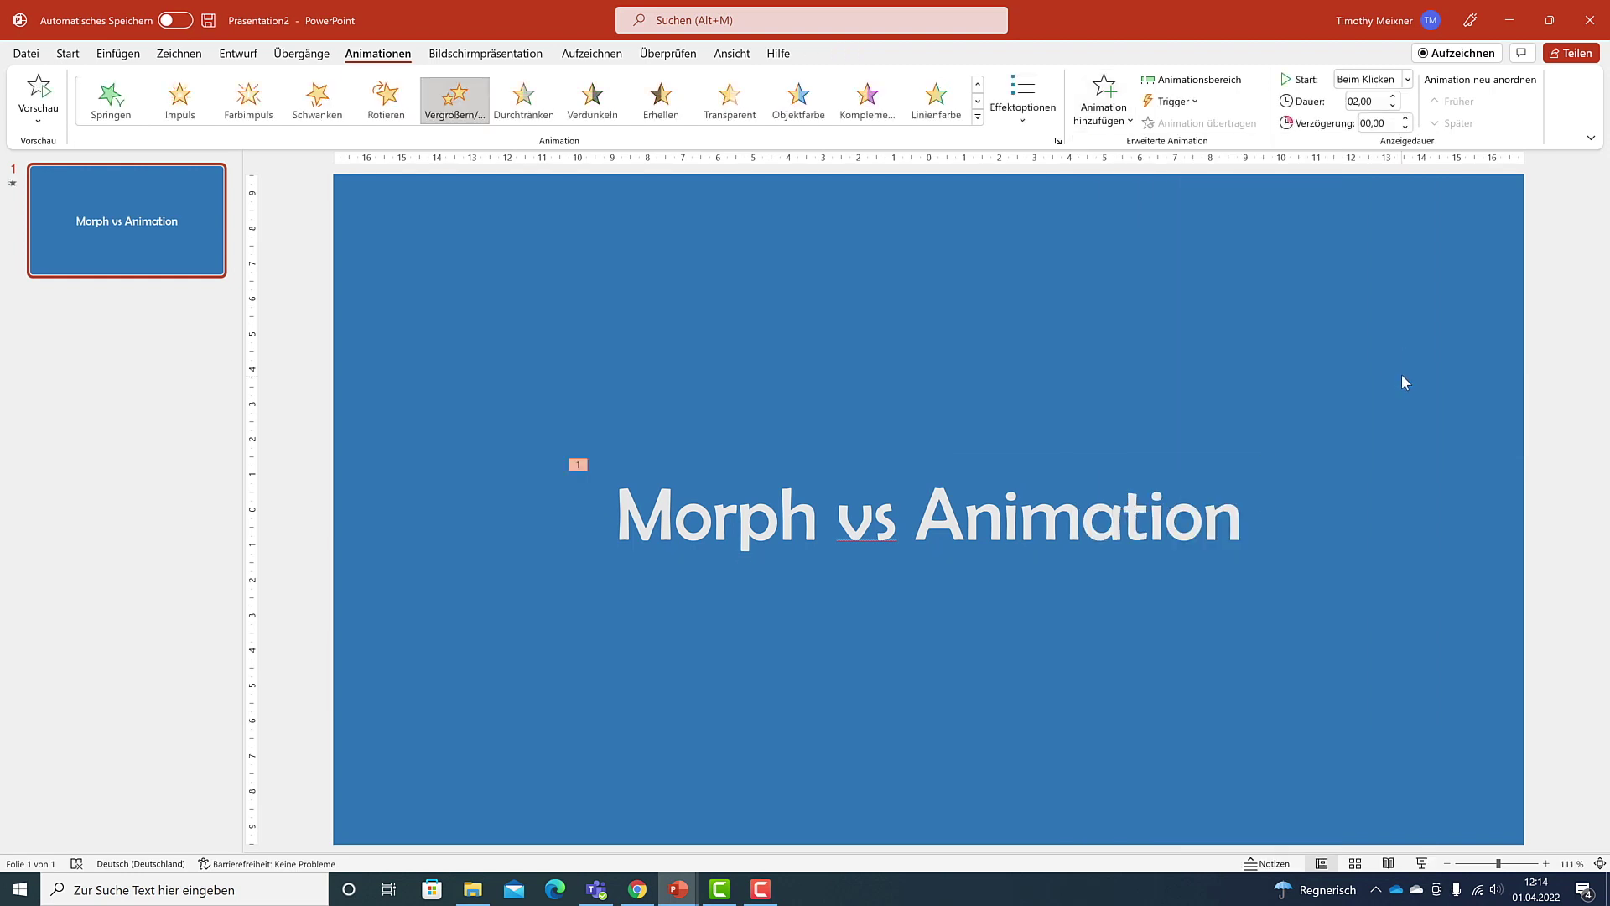
pyautogui.click(1030, 128)
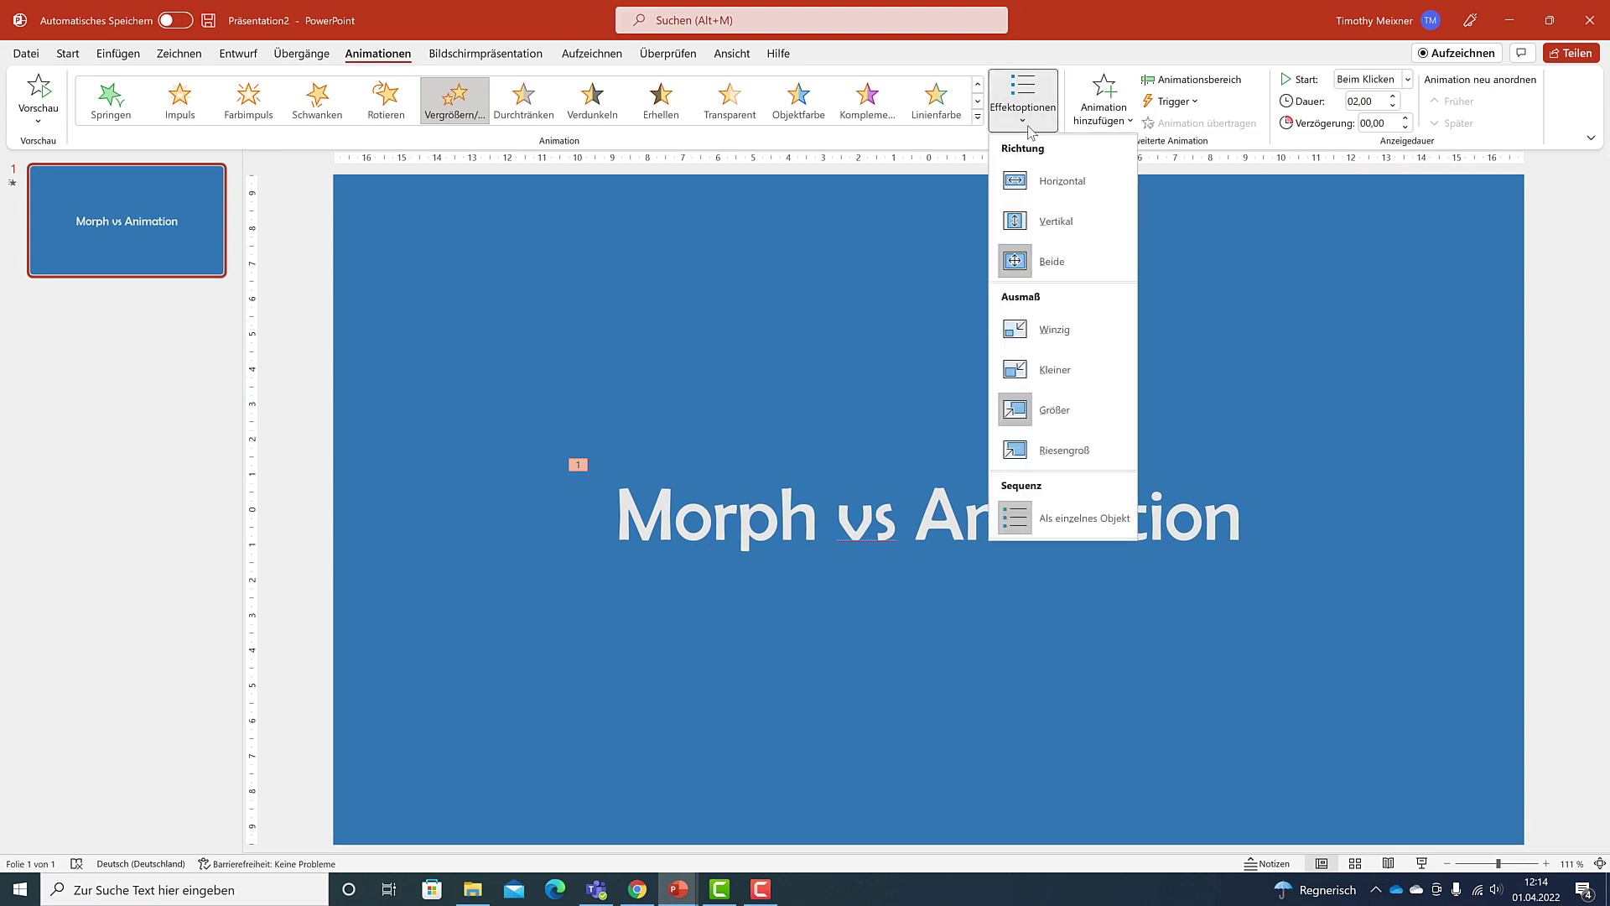
pyautogui.click(1070, 379)
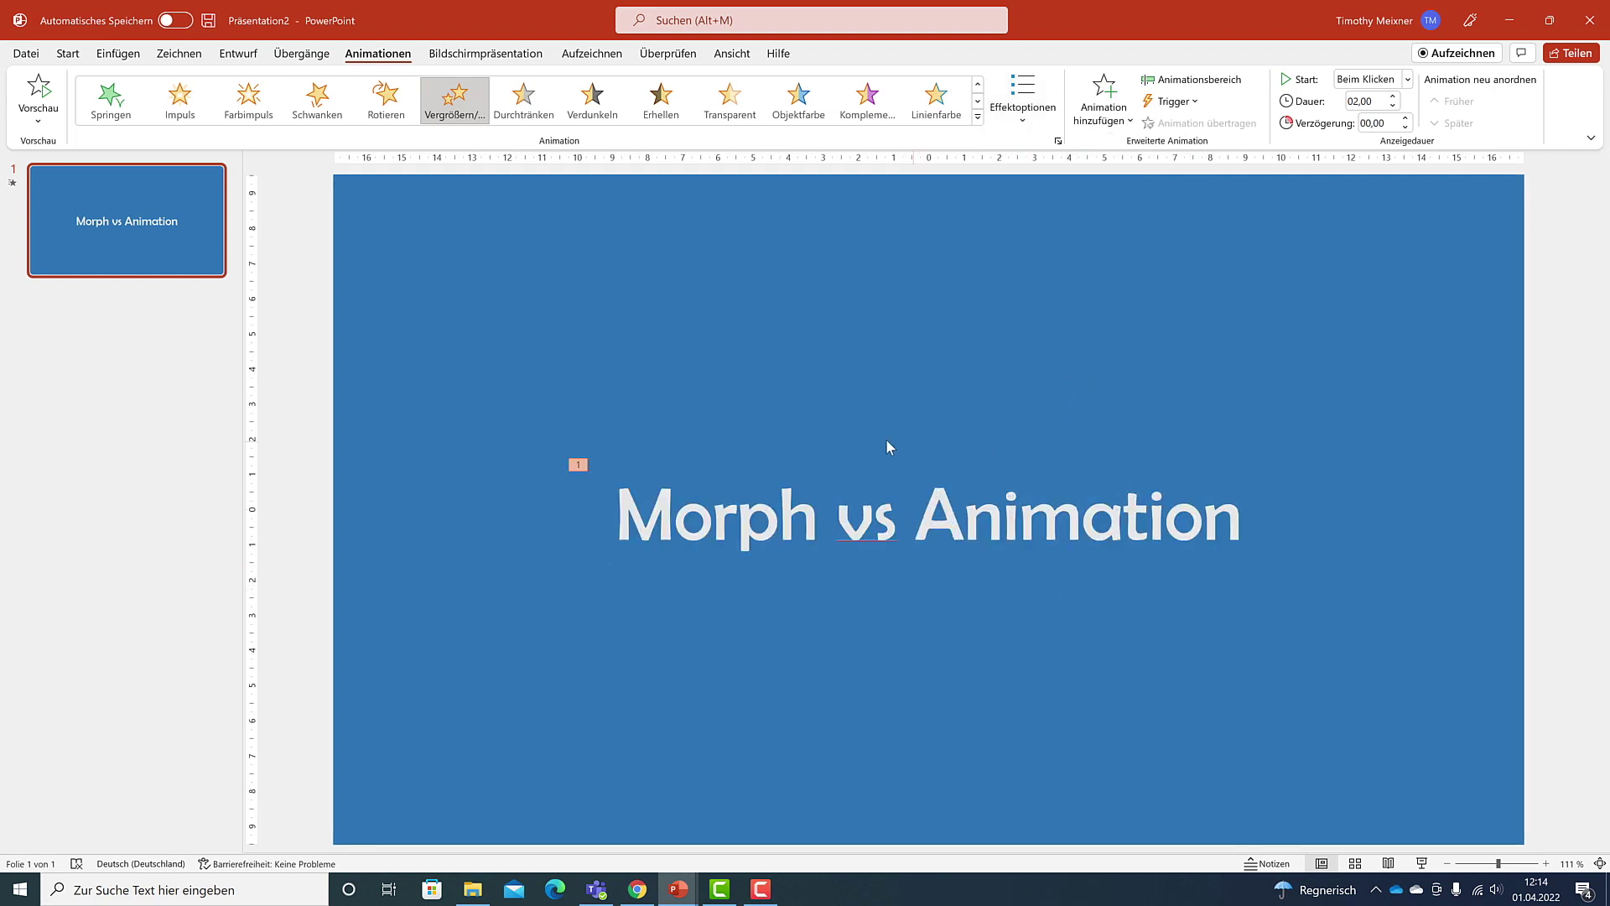
# Show the Animation pane and draw a custom motion path from the title toward the bottom-left
pyautogui.click(886, 494)
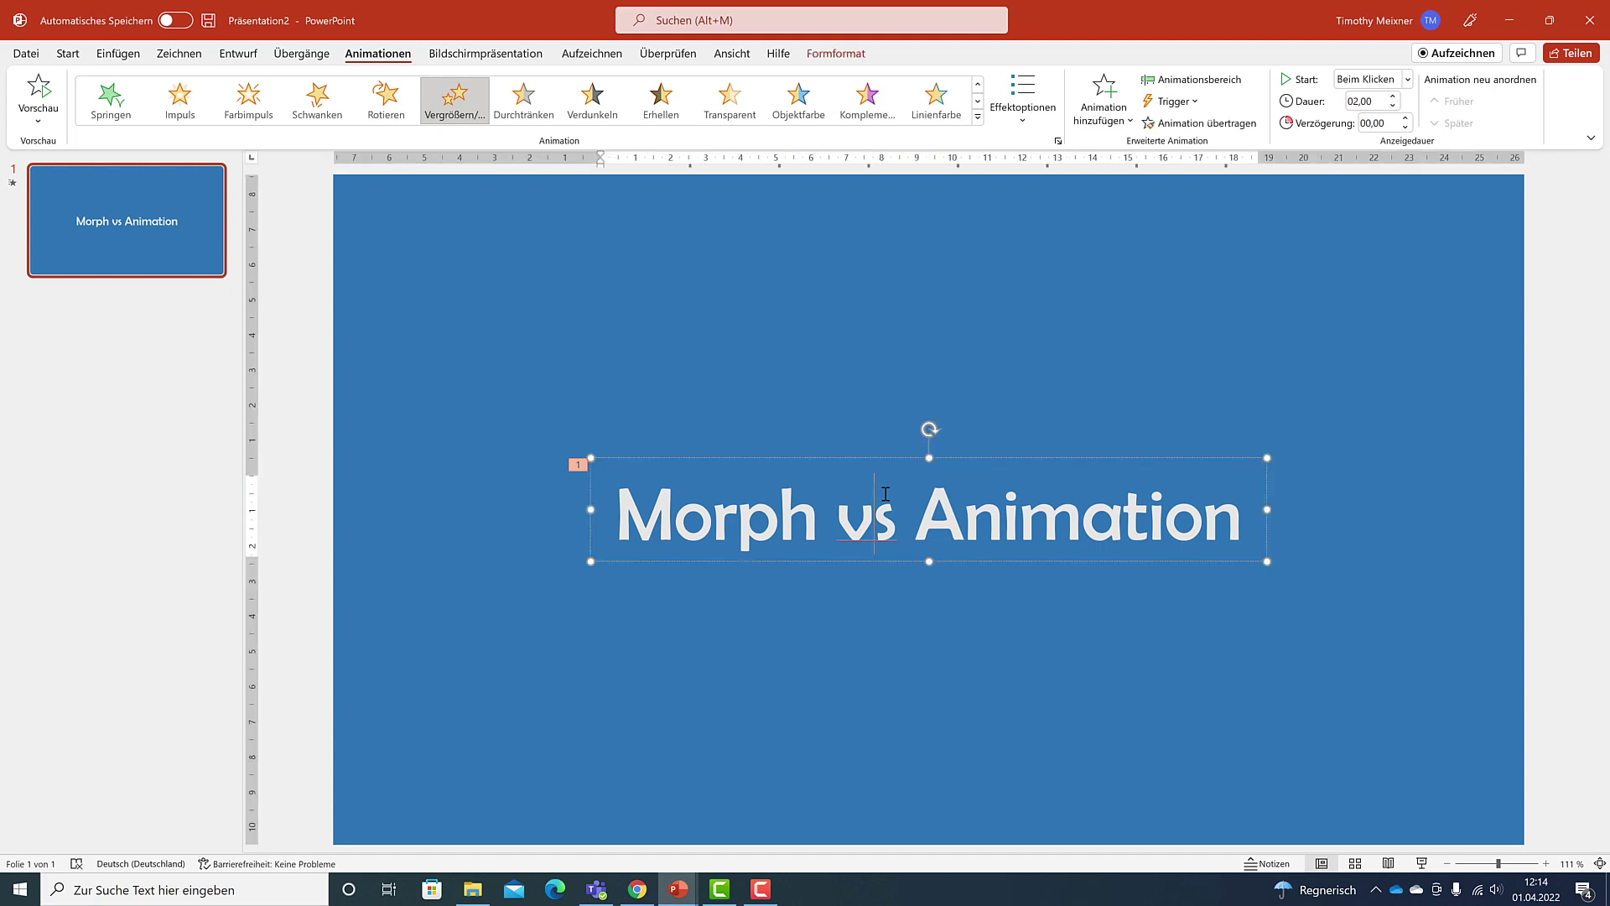
pyautogui.click(871, 457)
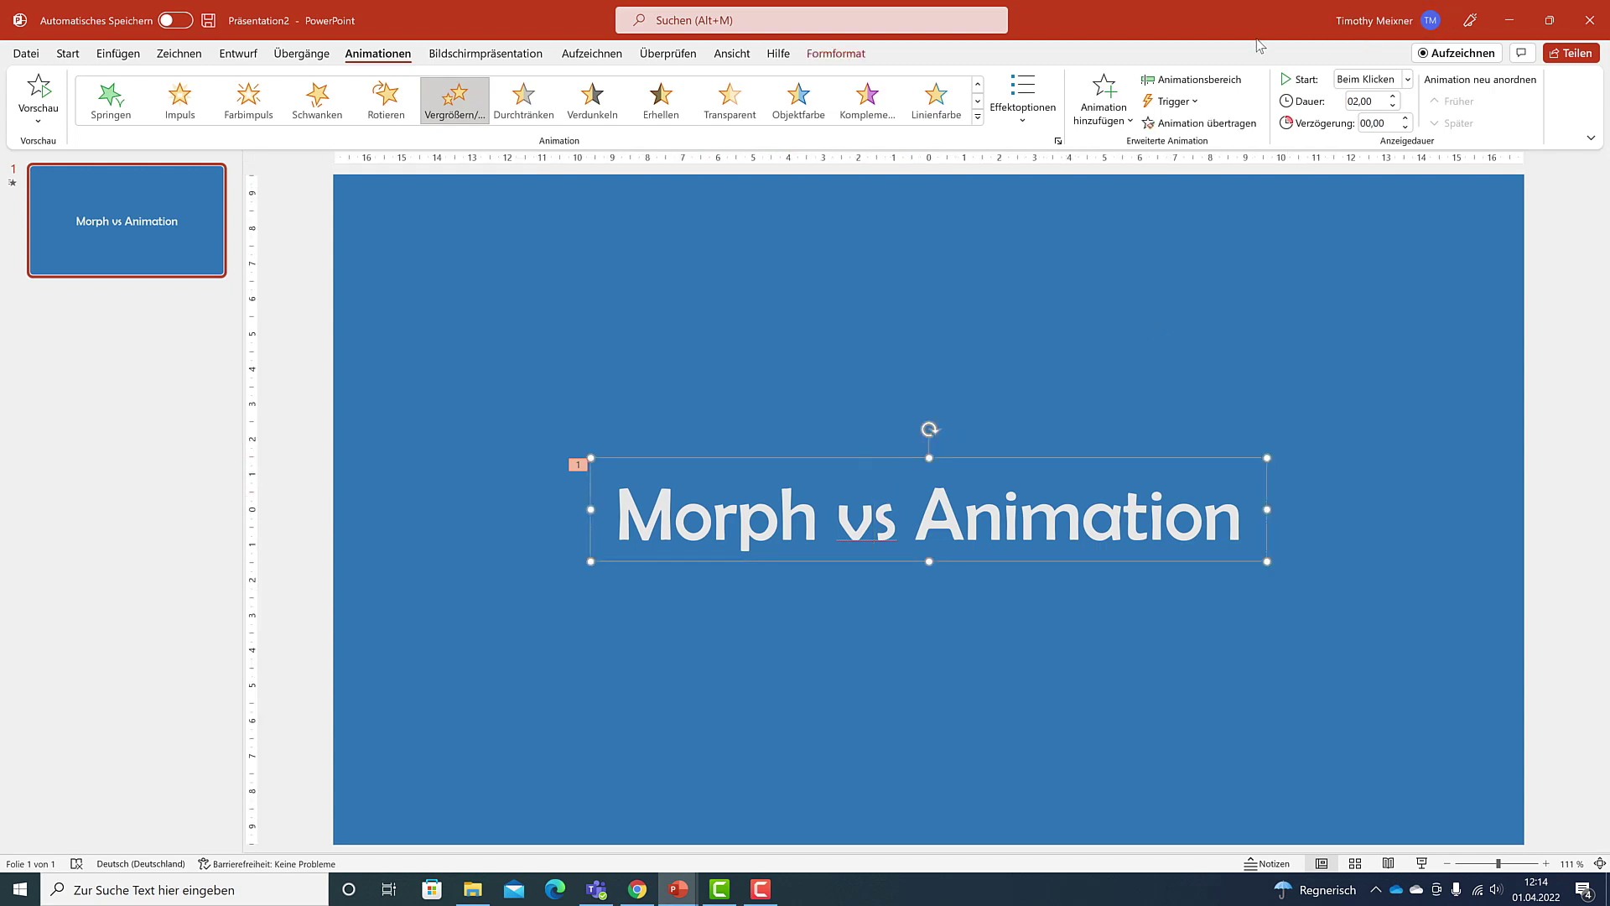
pyautogui.click(1209, 81)
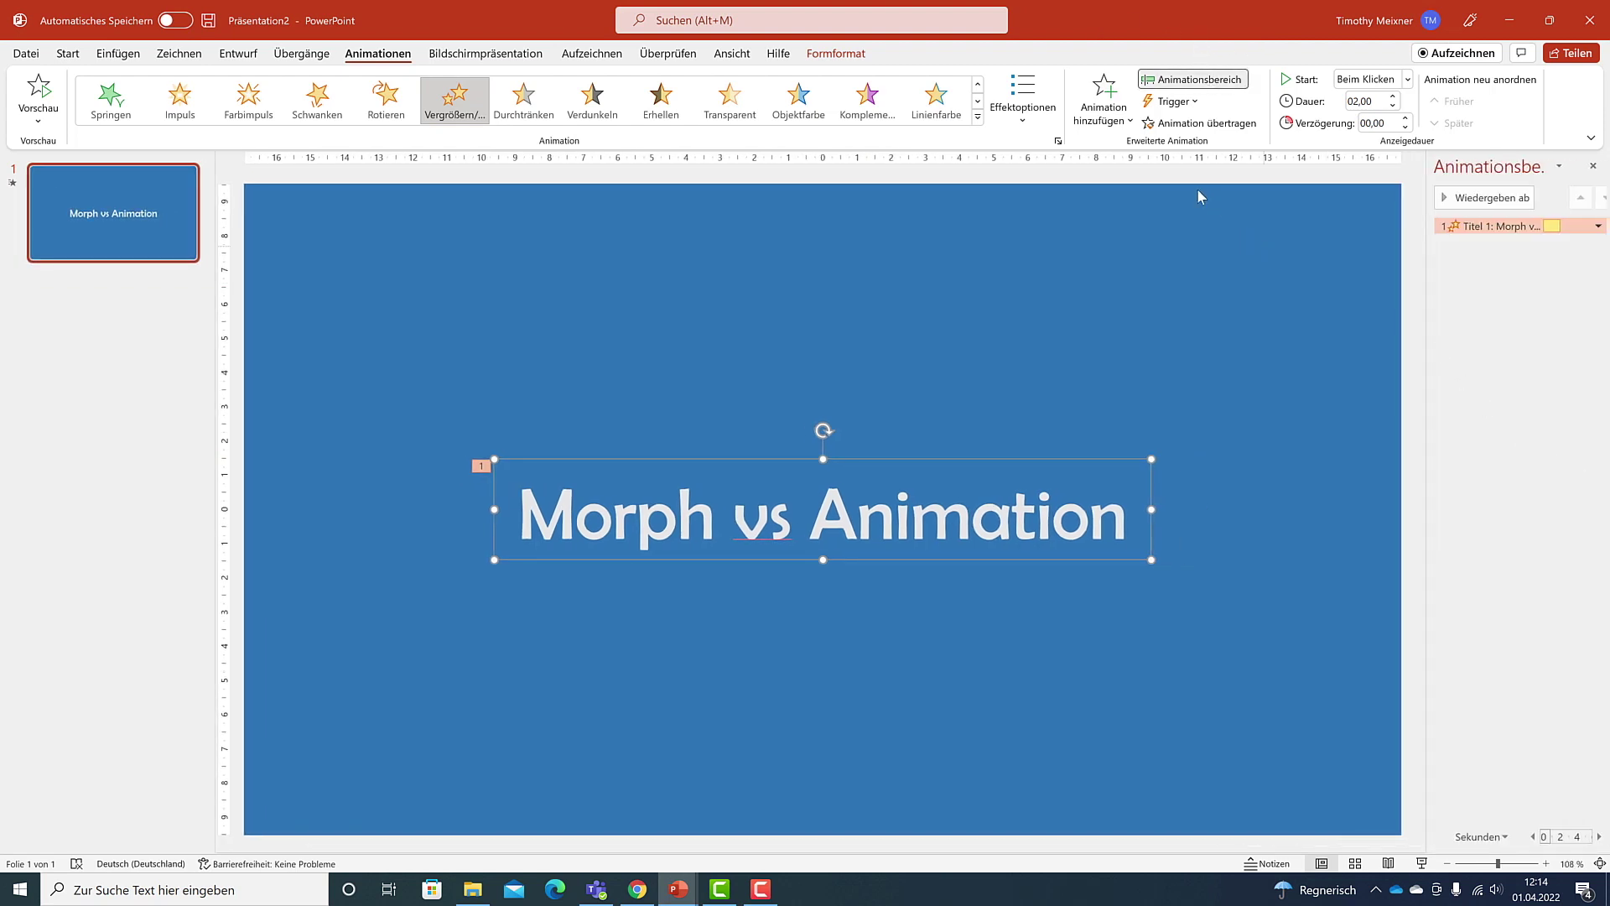
pyautogui.click(1125, 131)
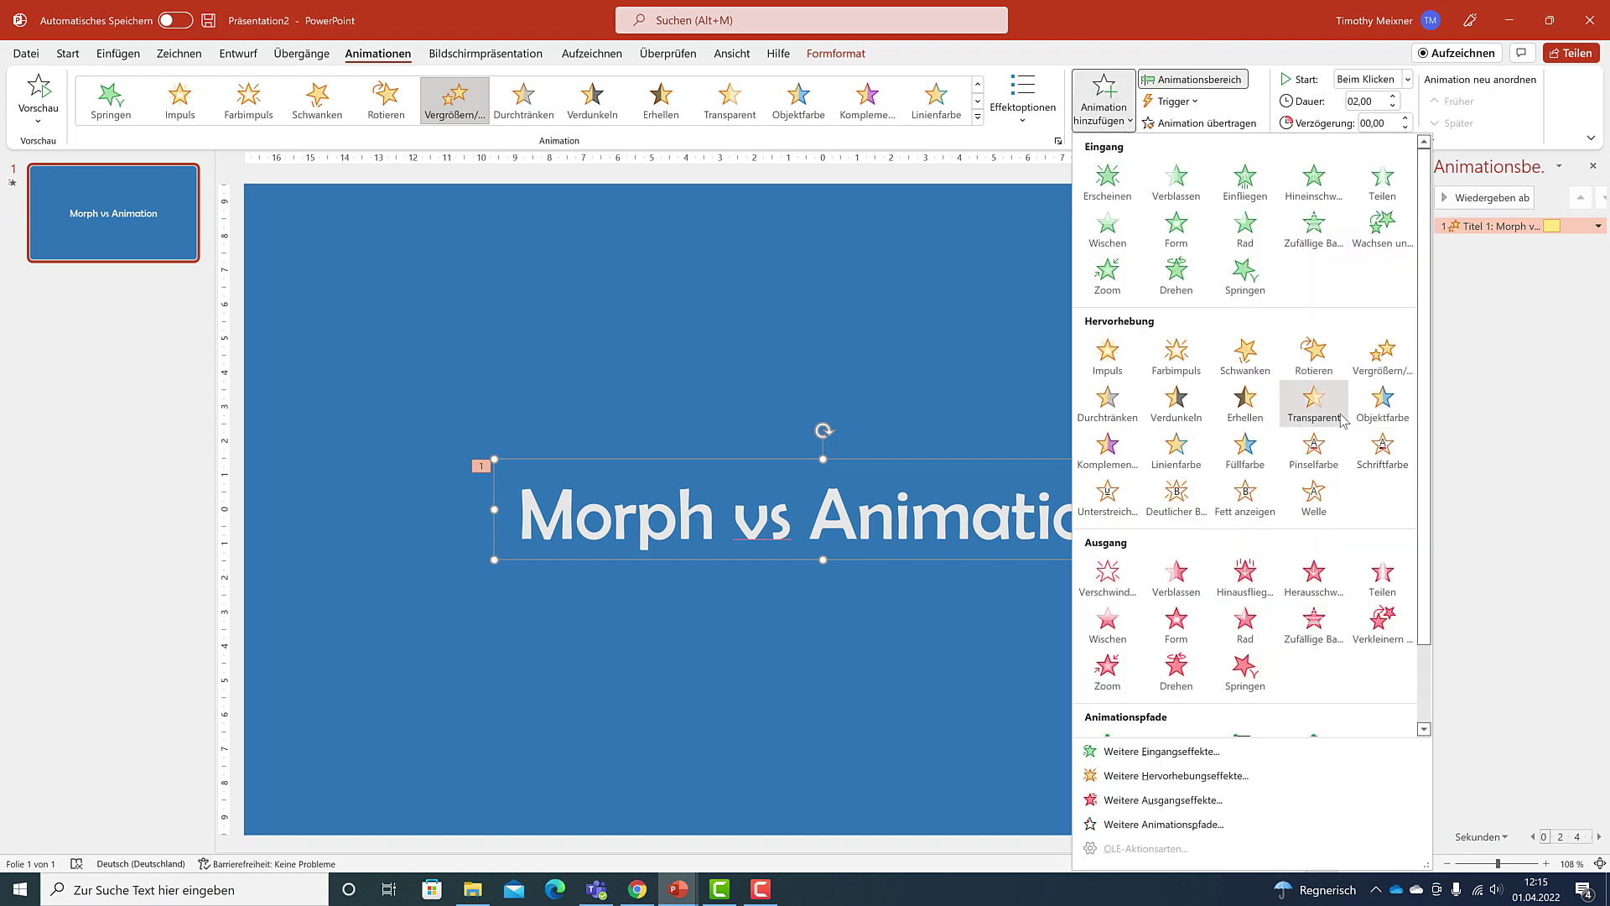
pyautogui.scroll(-2, 1314, 403)
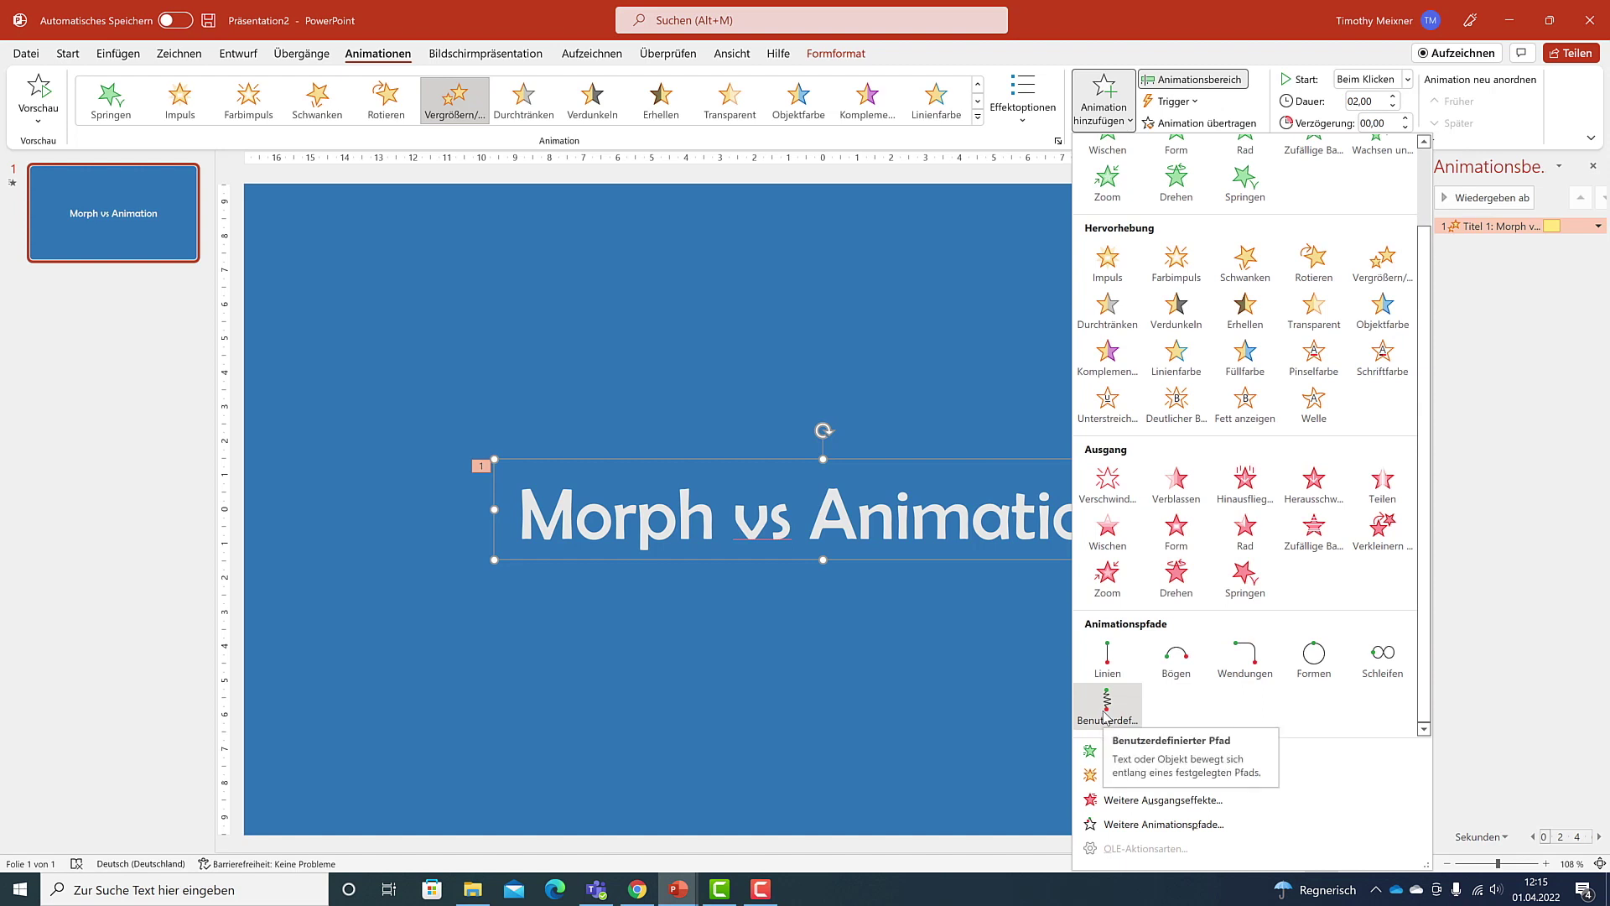
pyautogui.click(1105, 716)
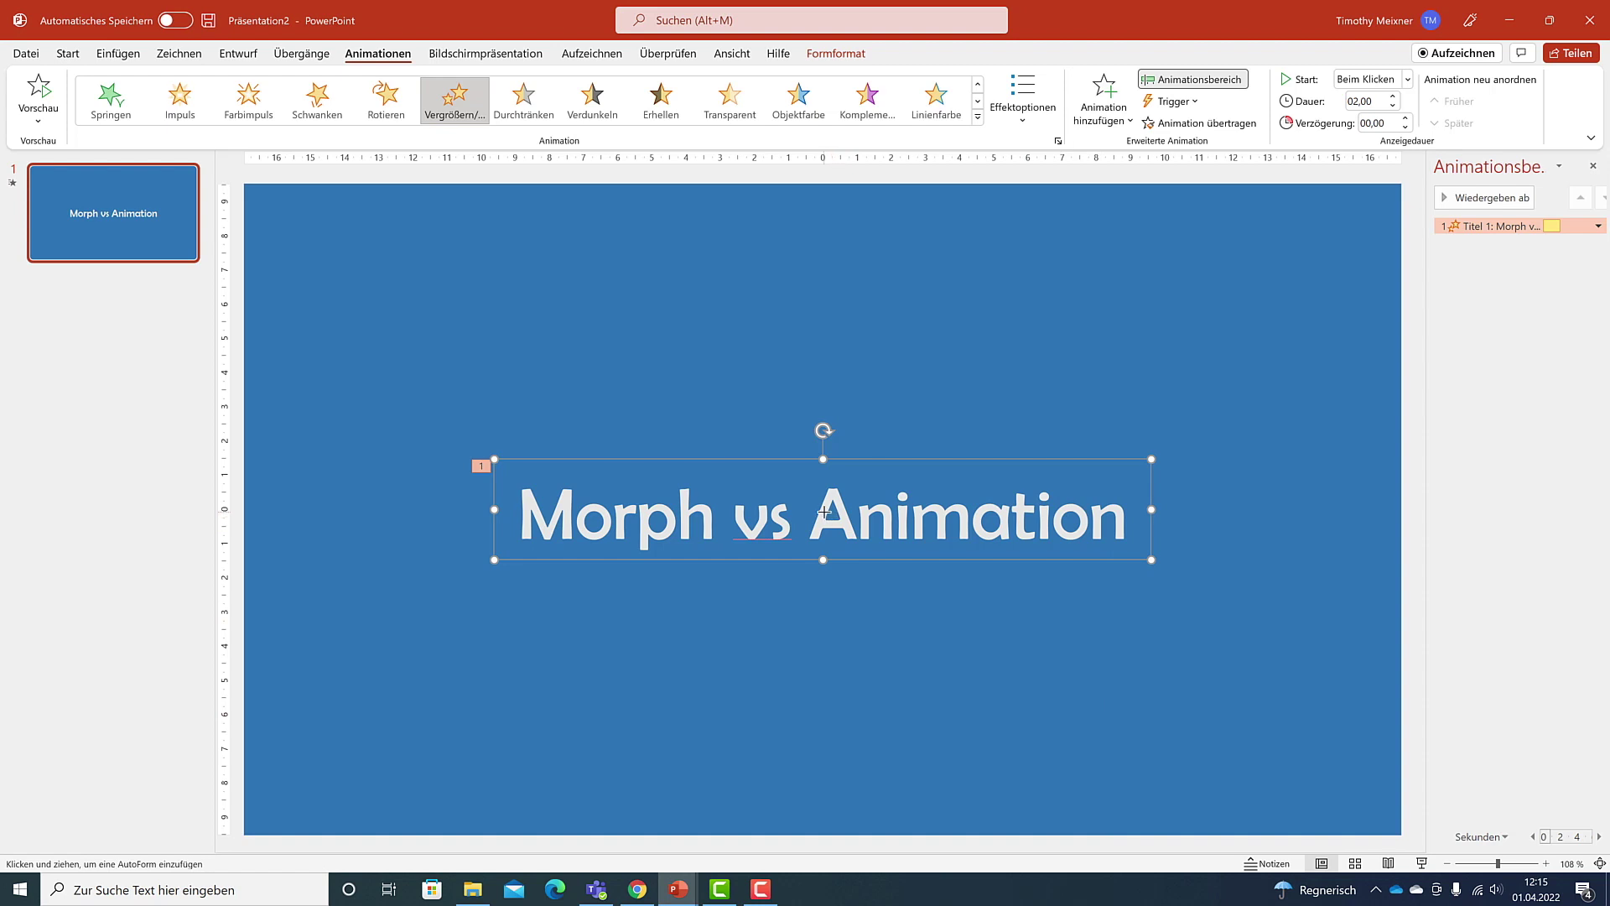
pyautogui.click(824, 512)
pyautogui.doubleClick(424, 757)
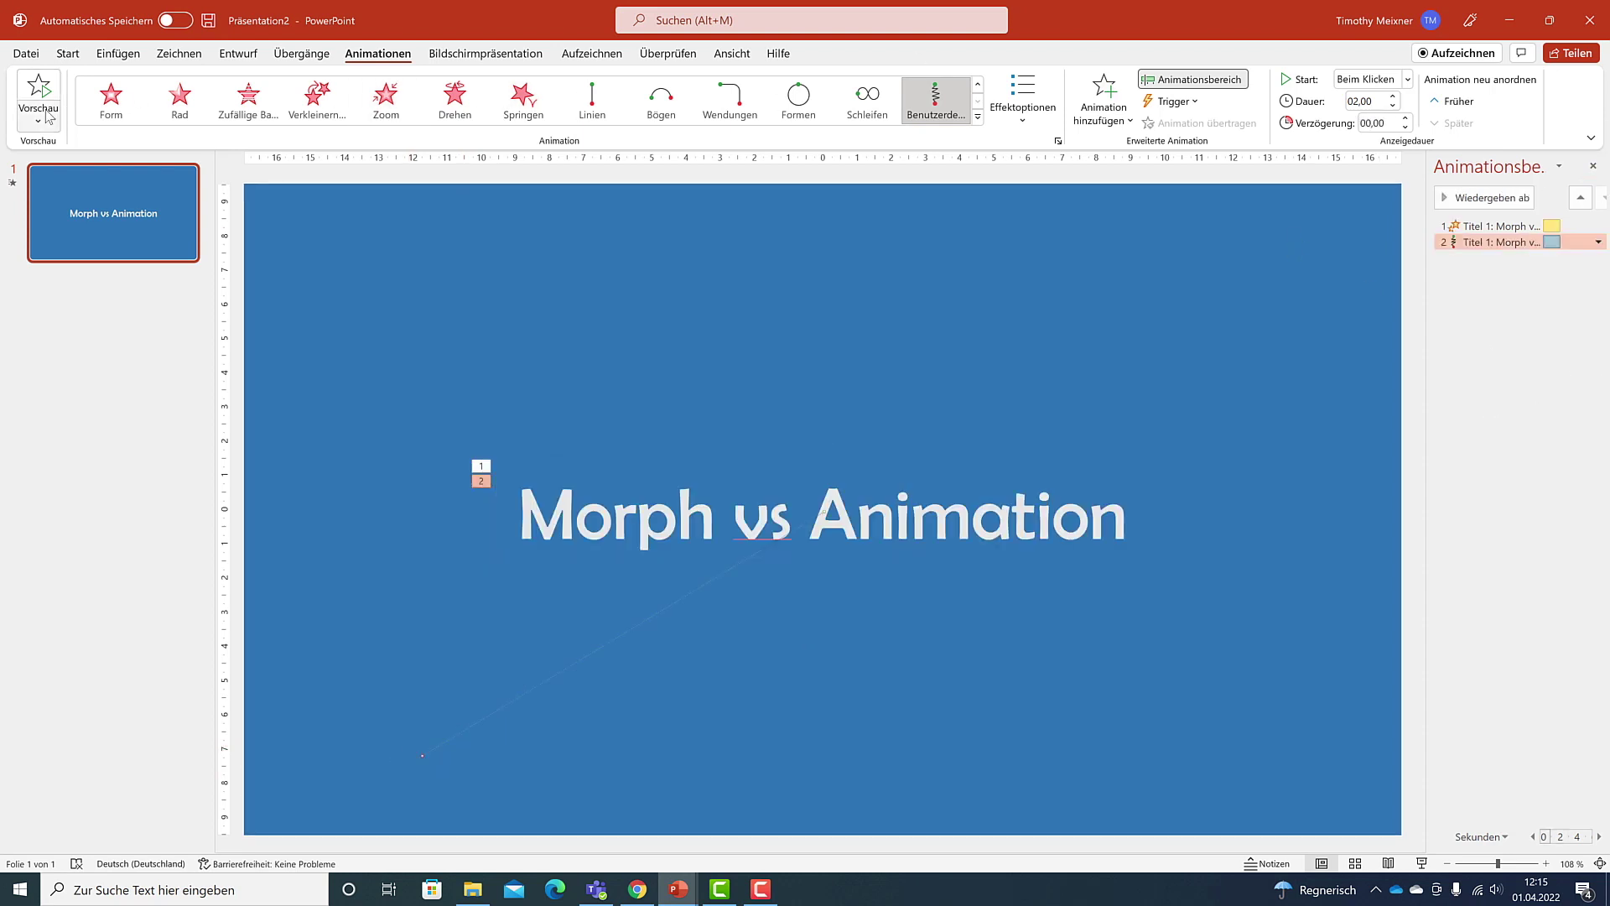
# Drag the motion path's end point slightly lower and preview both title animations
pyautogui.click(481, 465)
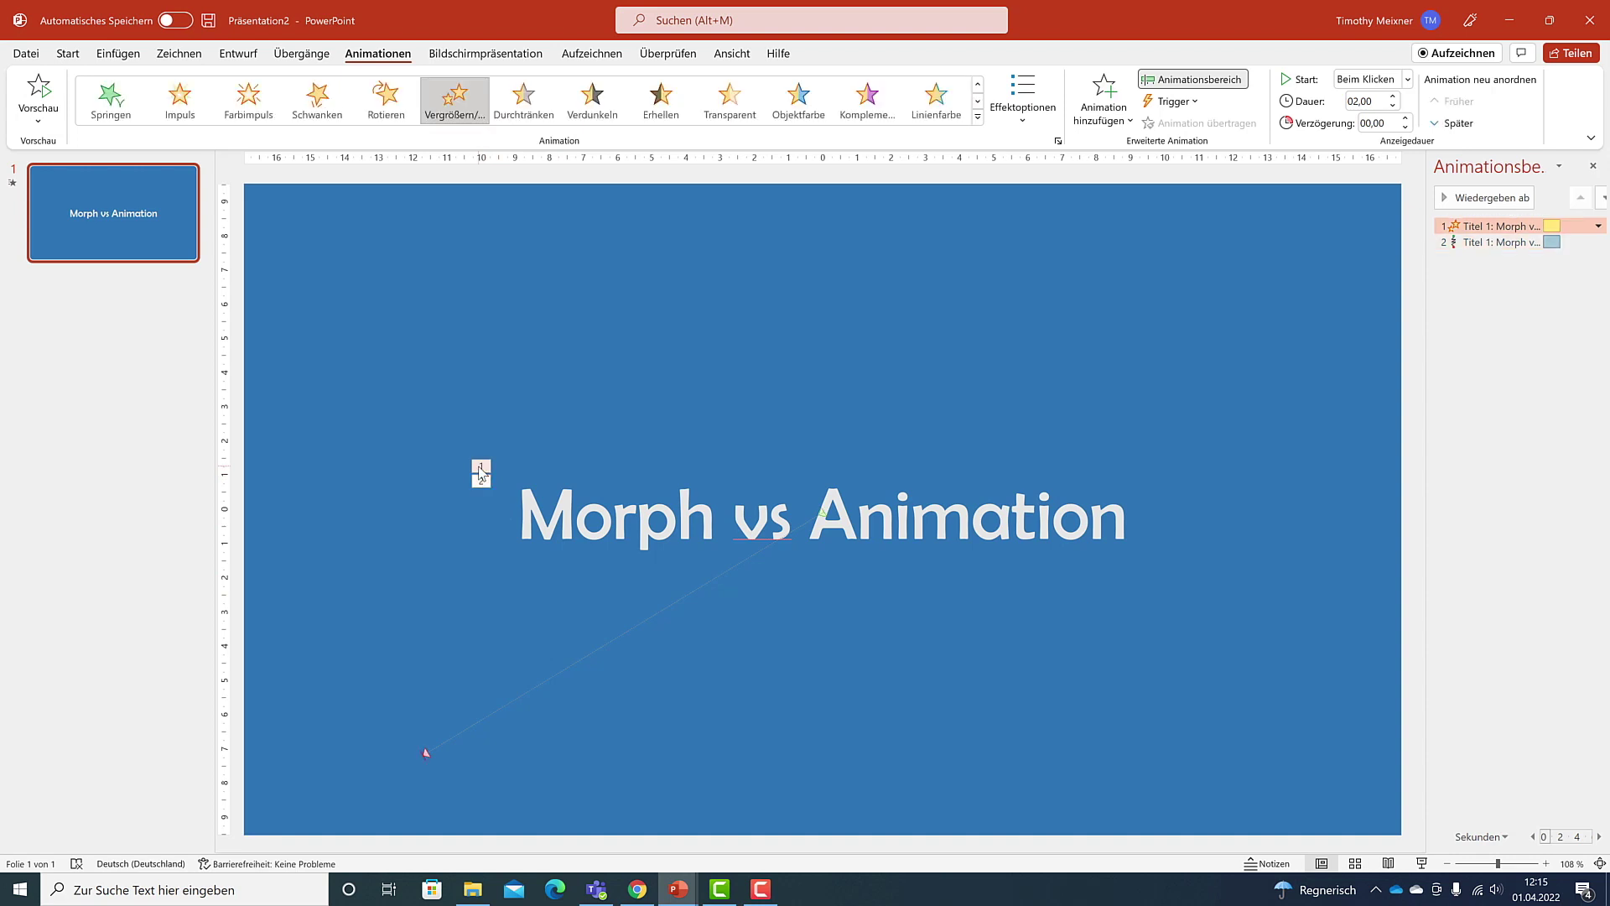
pyautogui.click(32, 89)
pyautogui.click(424, 752)
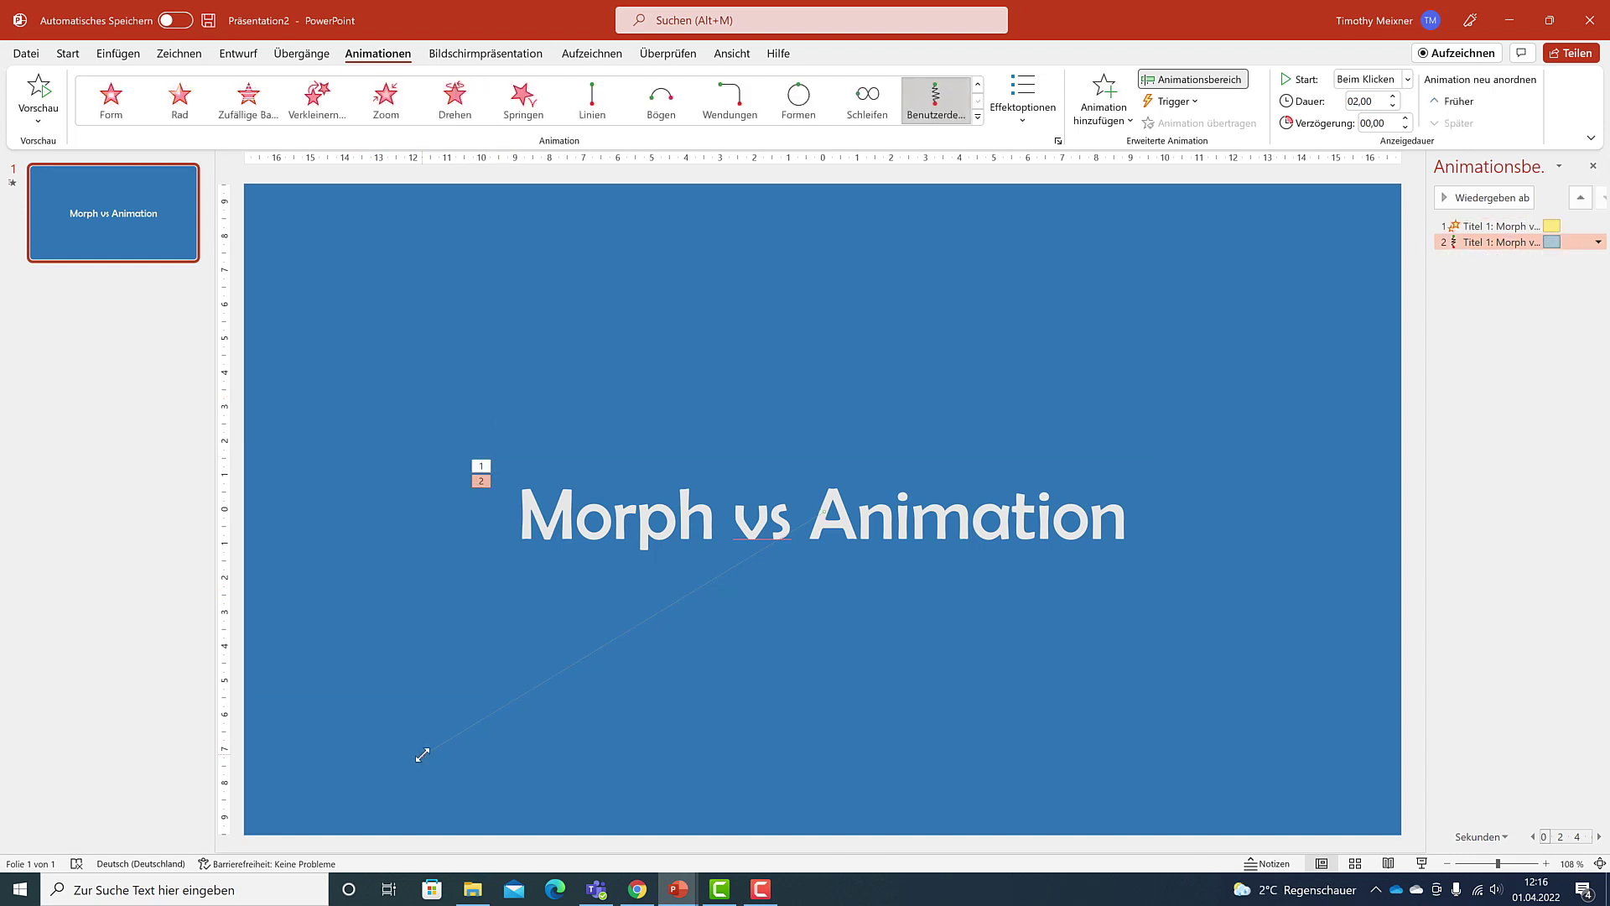
pyautogui.moveTo(423, 754); pyautogui.dragTo(447, 777)
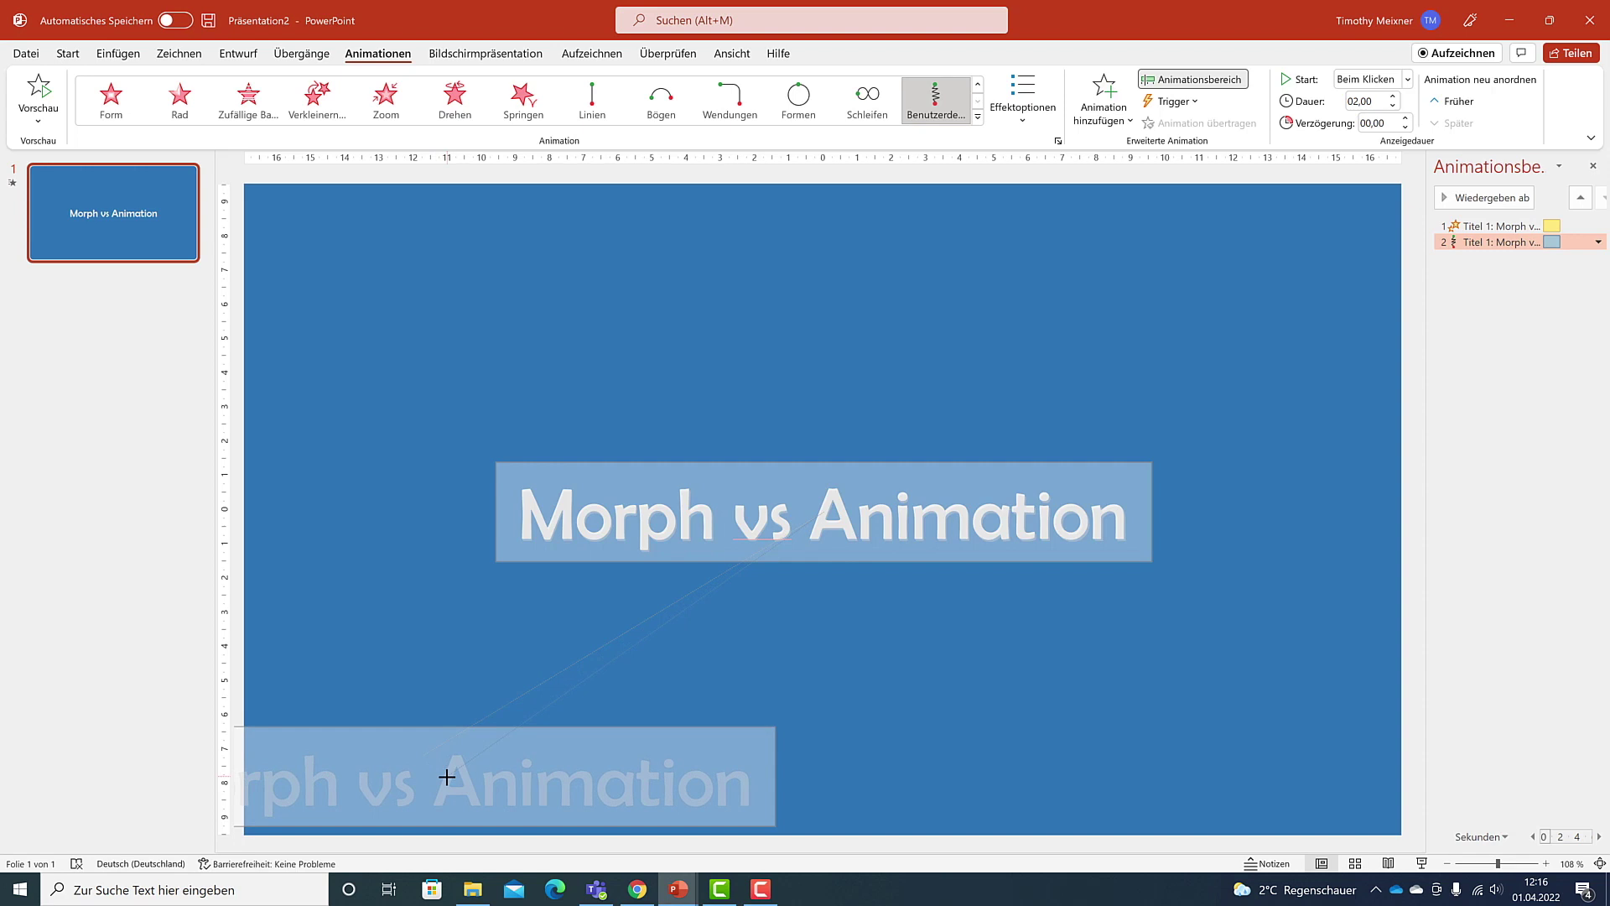
pyautogui.moveTo(447, 777); pyautogui.dragTo(447, 778)
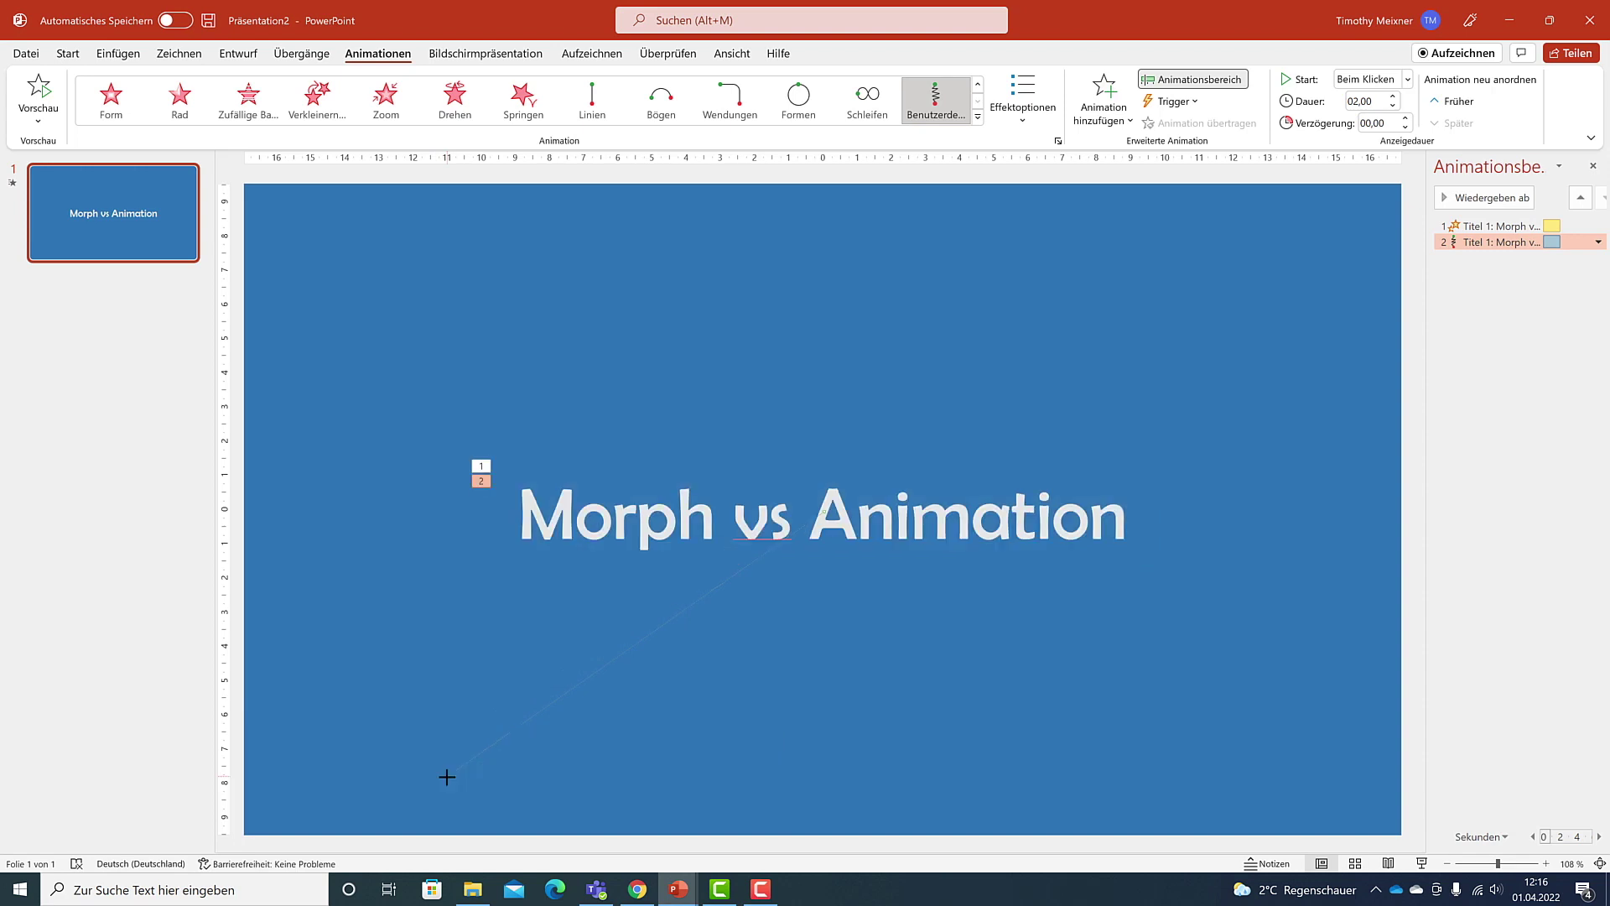
pyautogui.click(31, 98)
pyautogui.click(166, 320)
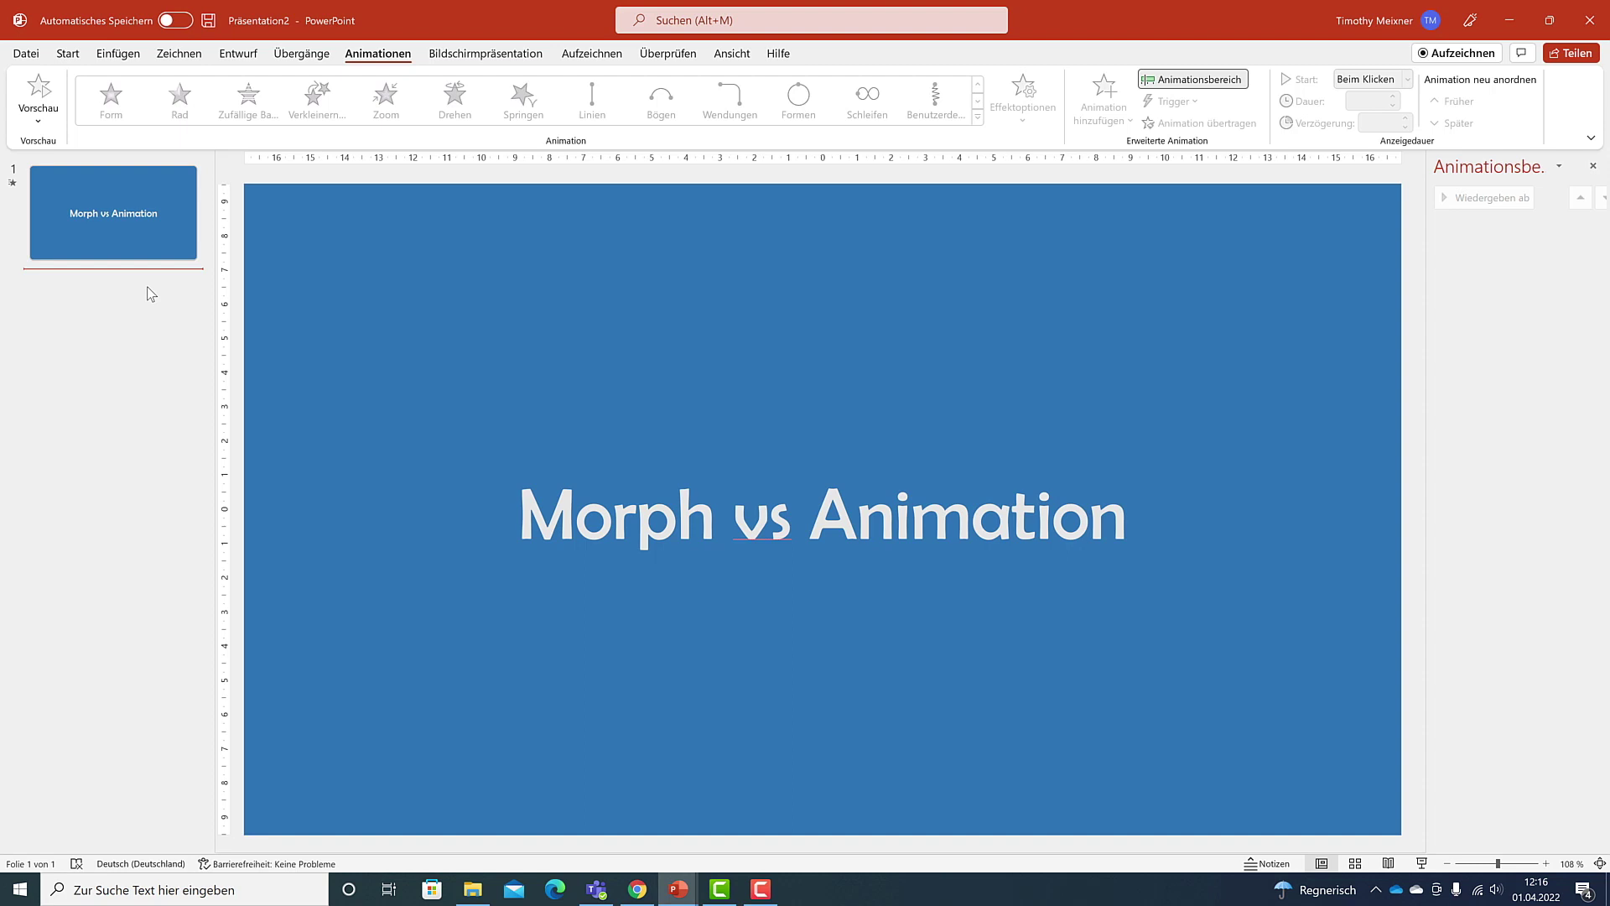
# Duplicate slide 1 to create slide 2
pyautogui.click(126, 214)
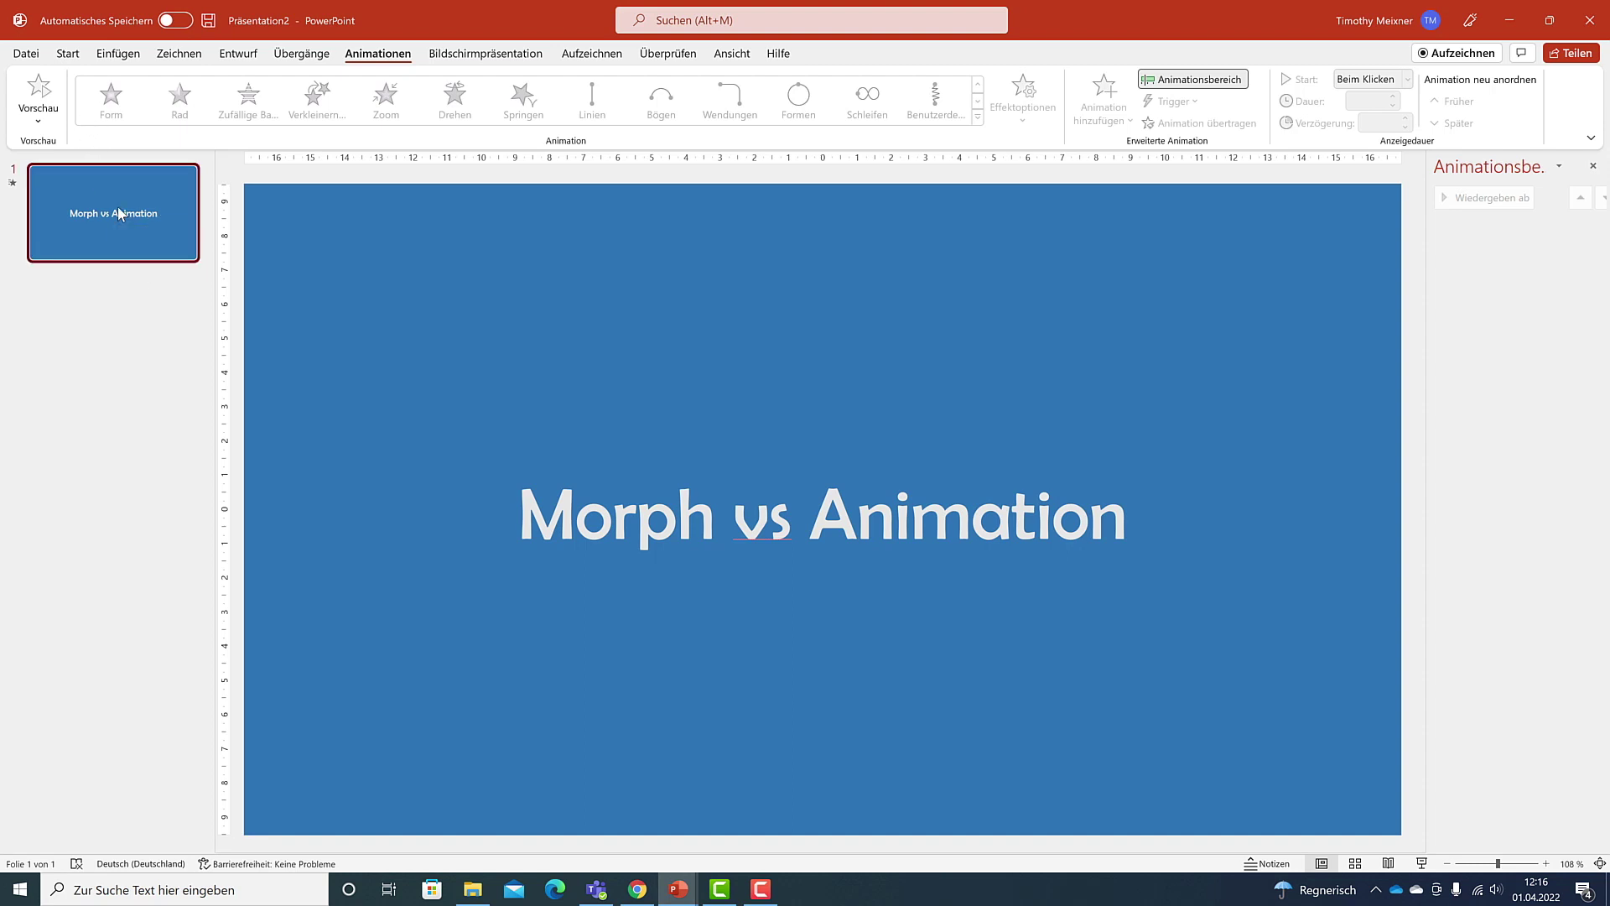
pyautogui.hotkey('ctrl', 'd')
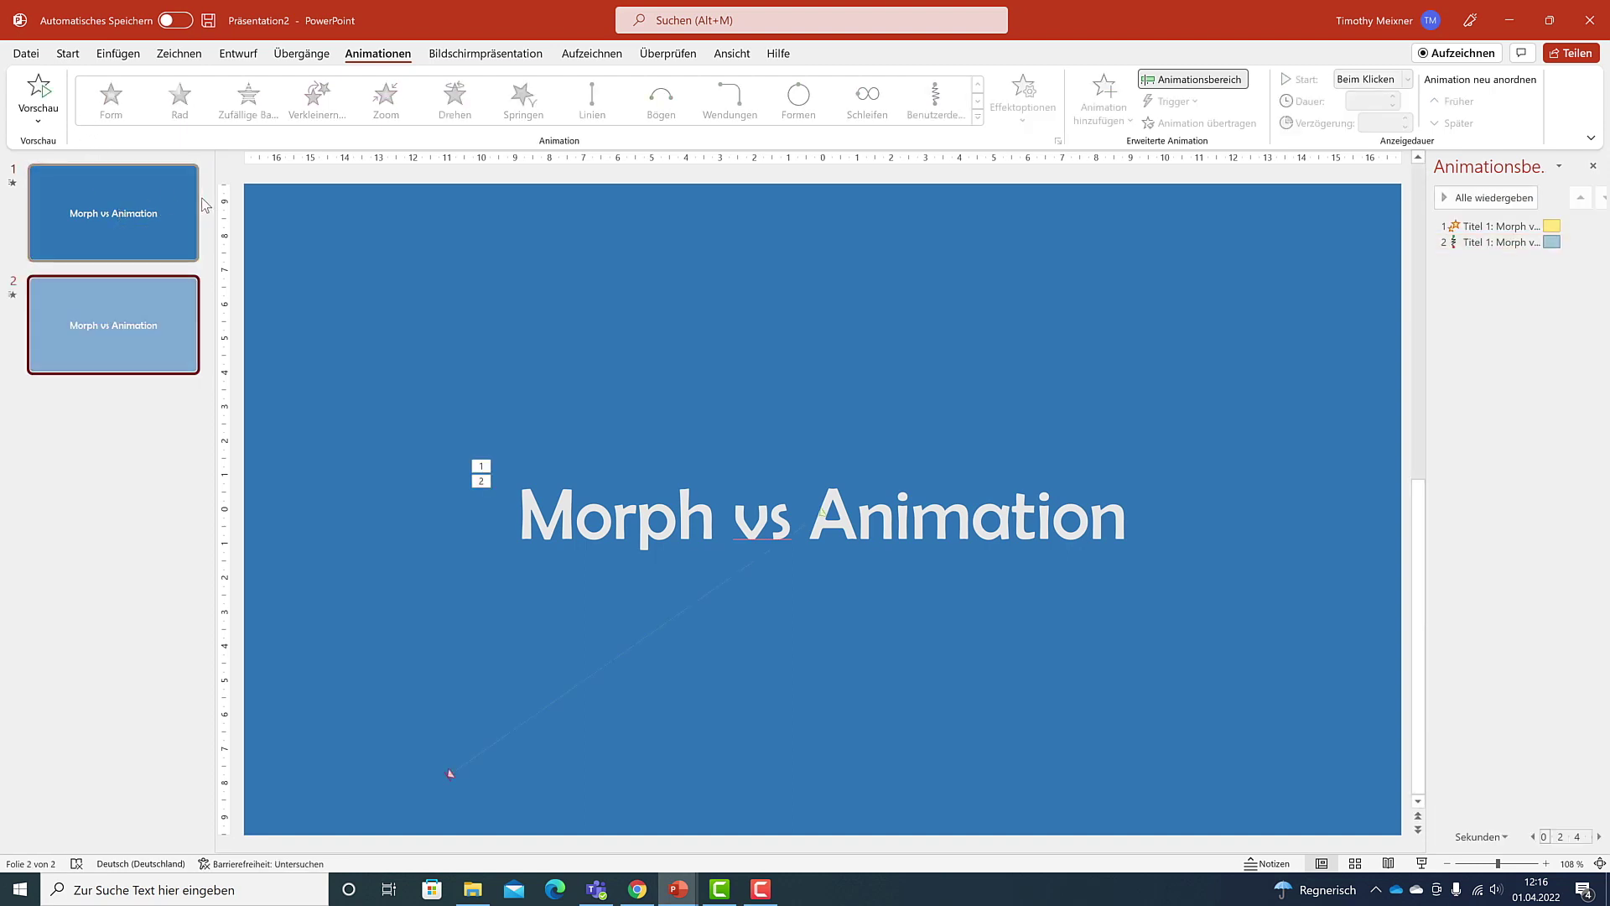
pyautogui.click(116, 225)
pyautogui.click(115, 316)
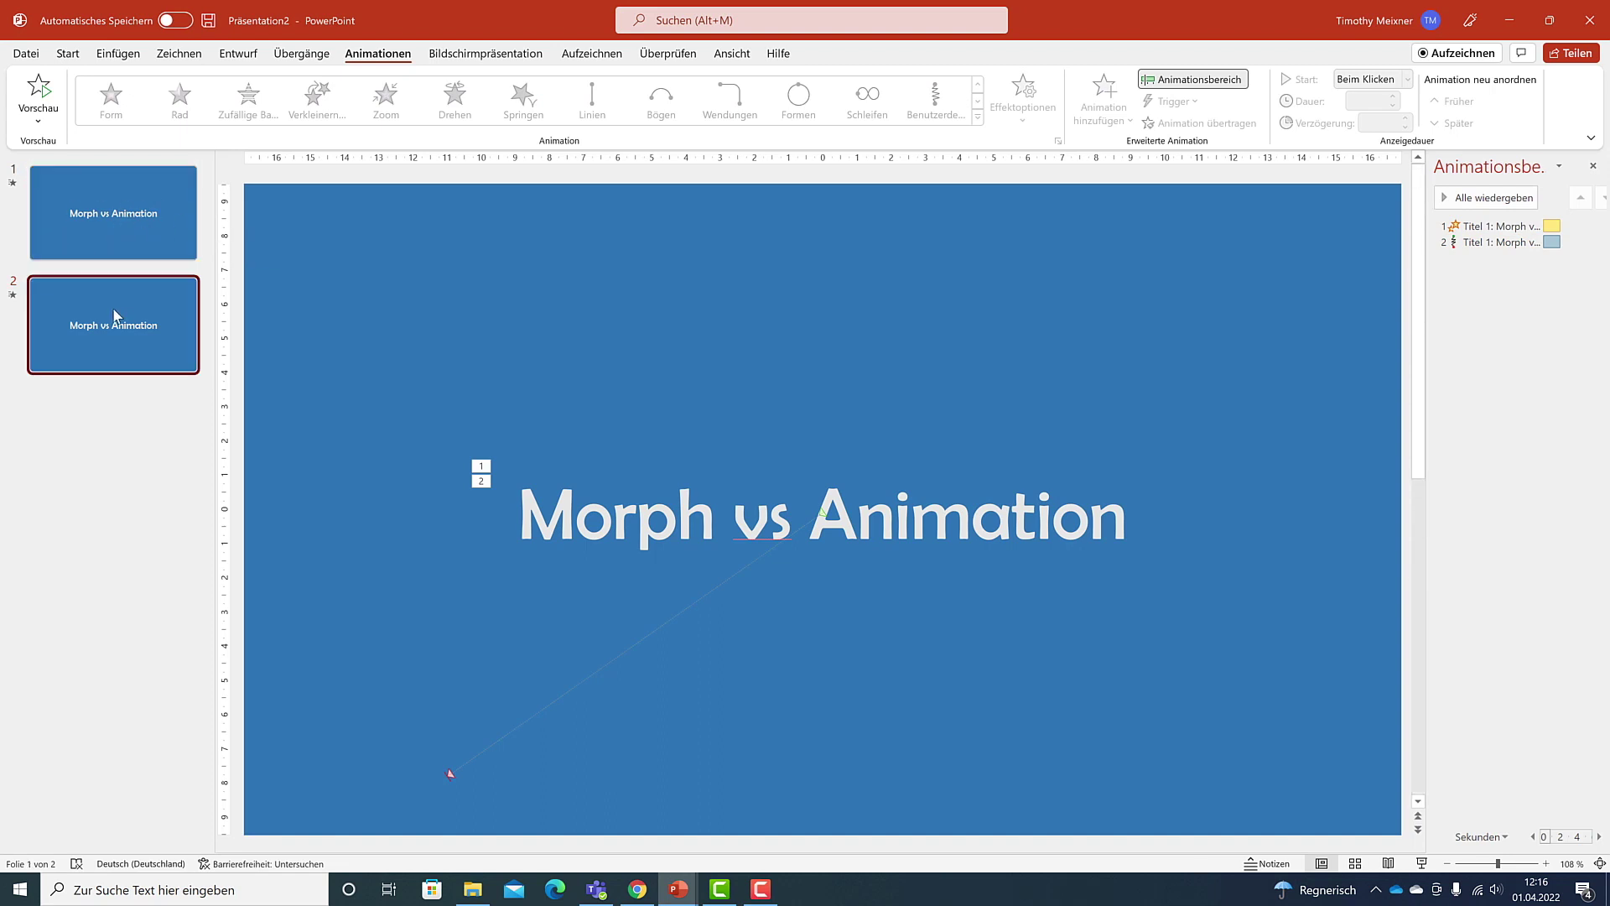
# Delete both title animations from slide 2
pyautogui.click(480, 466)
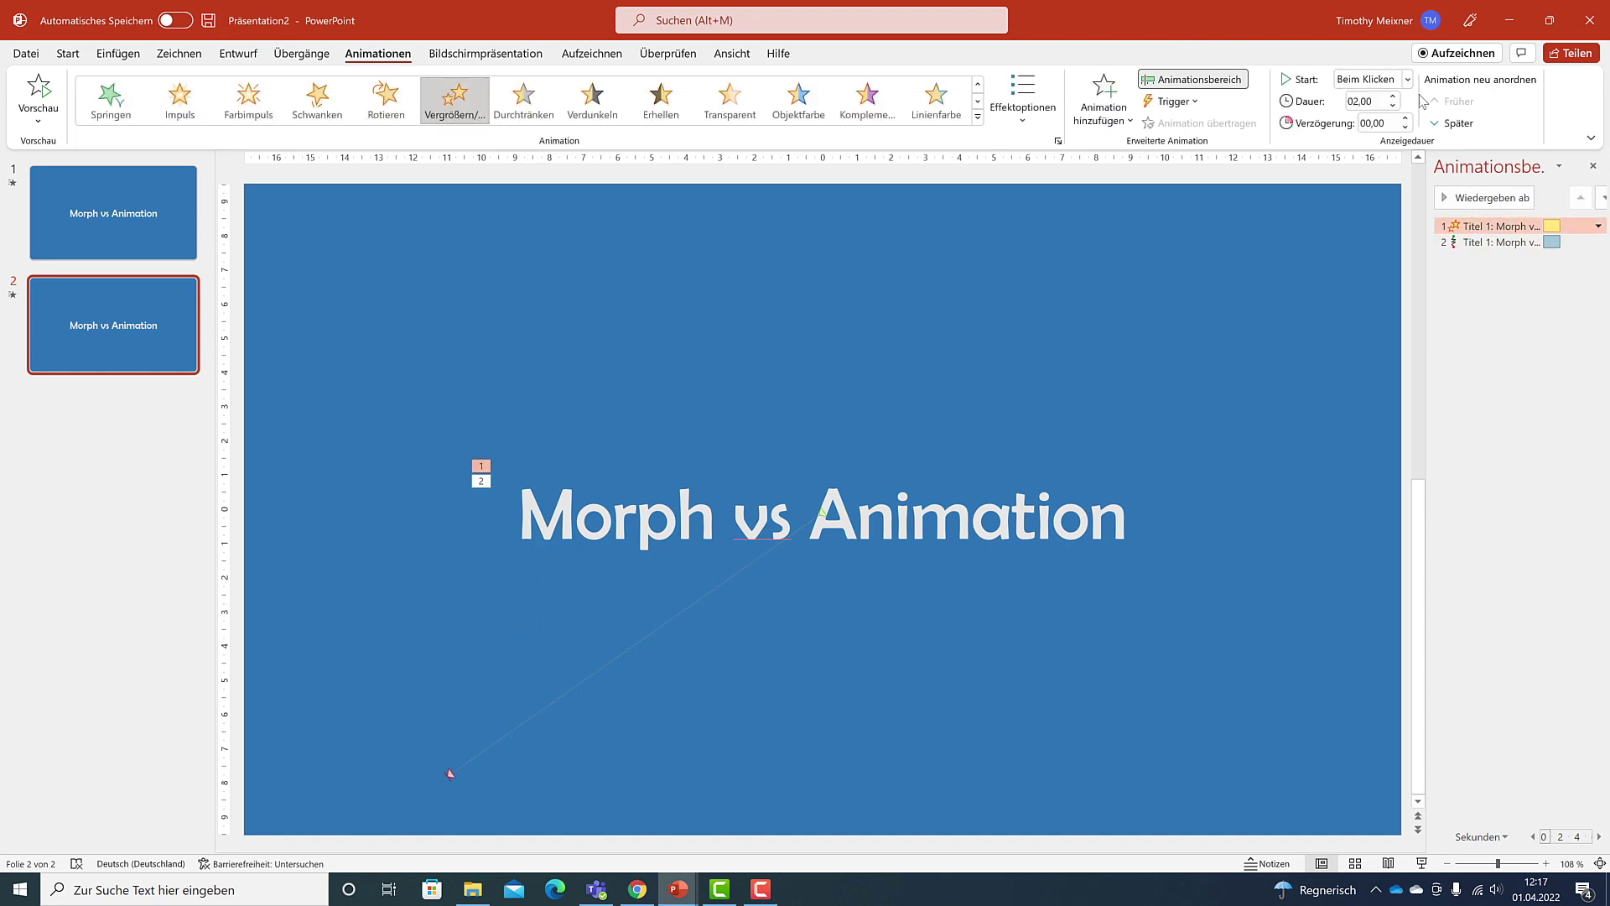
pyautogui.keyDown('shift'); pyautogui.click(1493, 242); pyautogui.keyUp('shift')
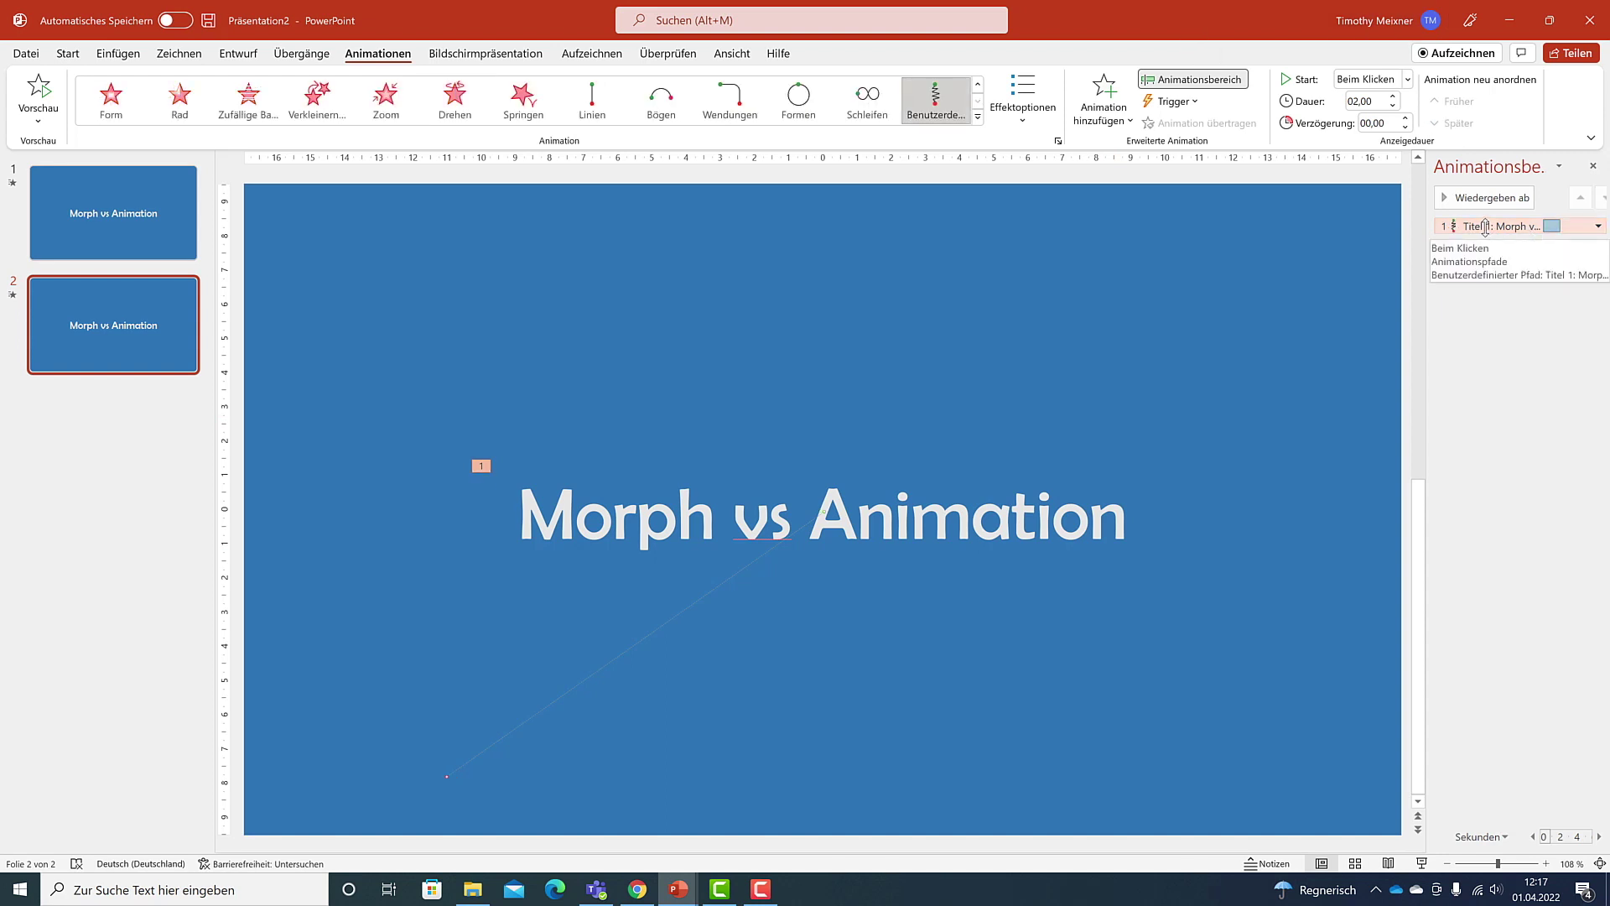
pyautogui.press('Delete')
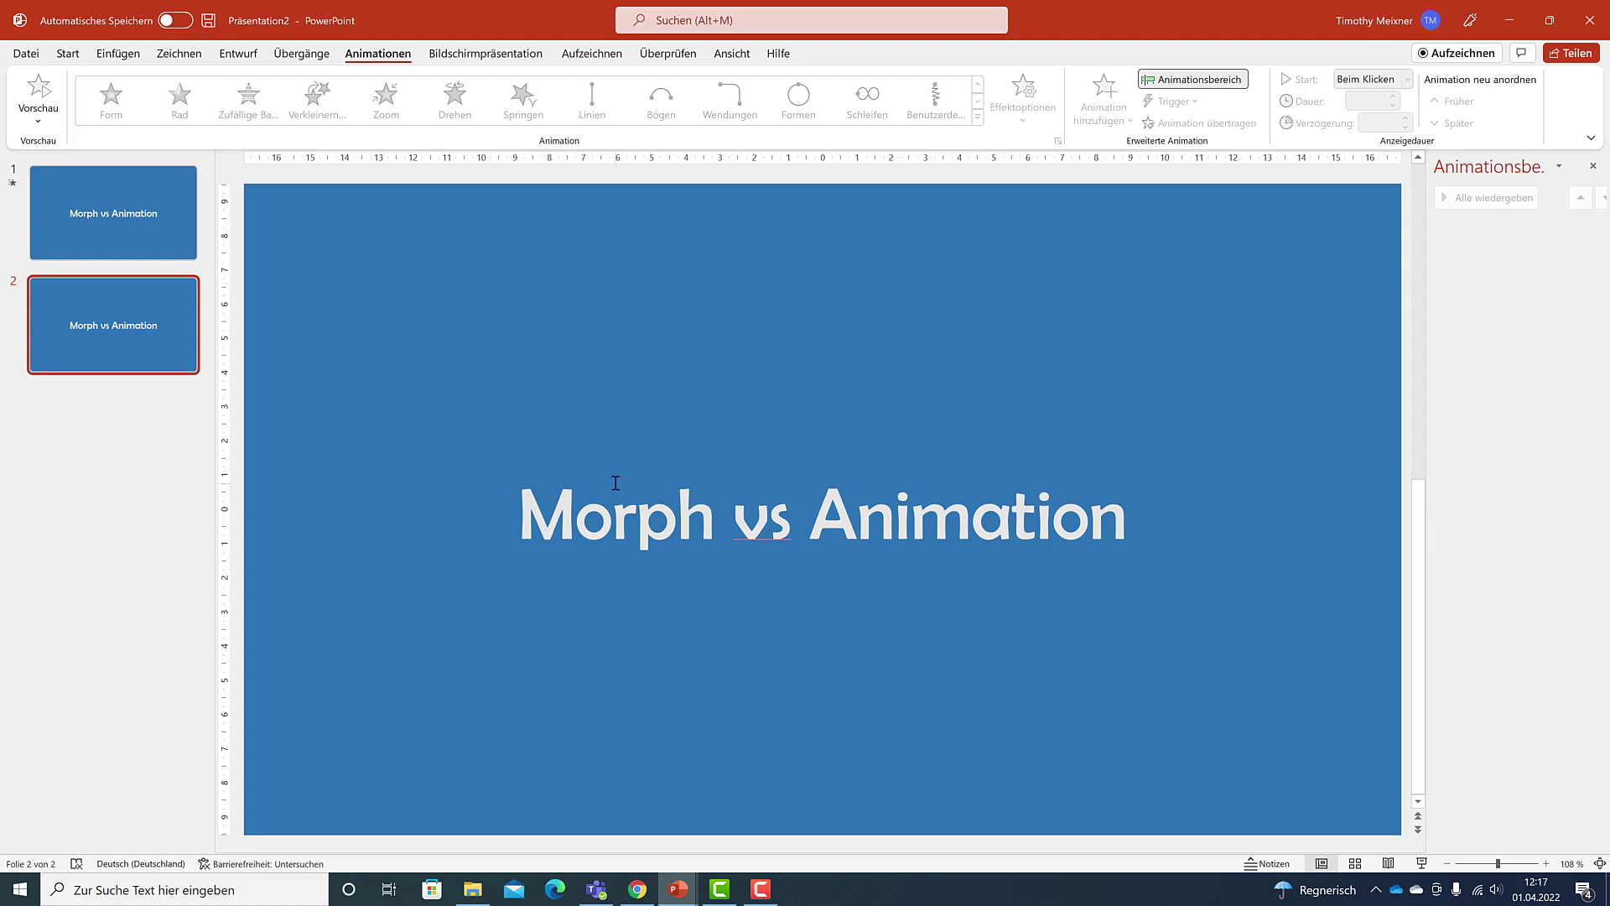
# Duplicate slide 2 as a new slide 3 with Ctrl+D
pyautogui.click(614, 480)
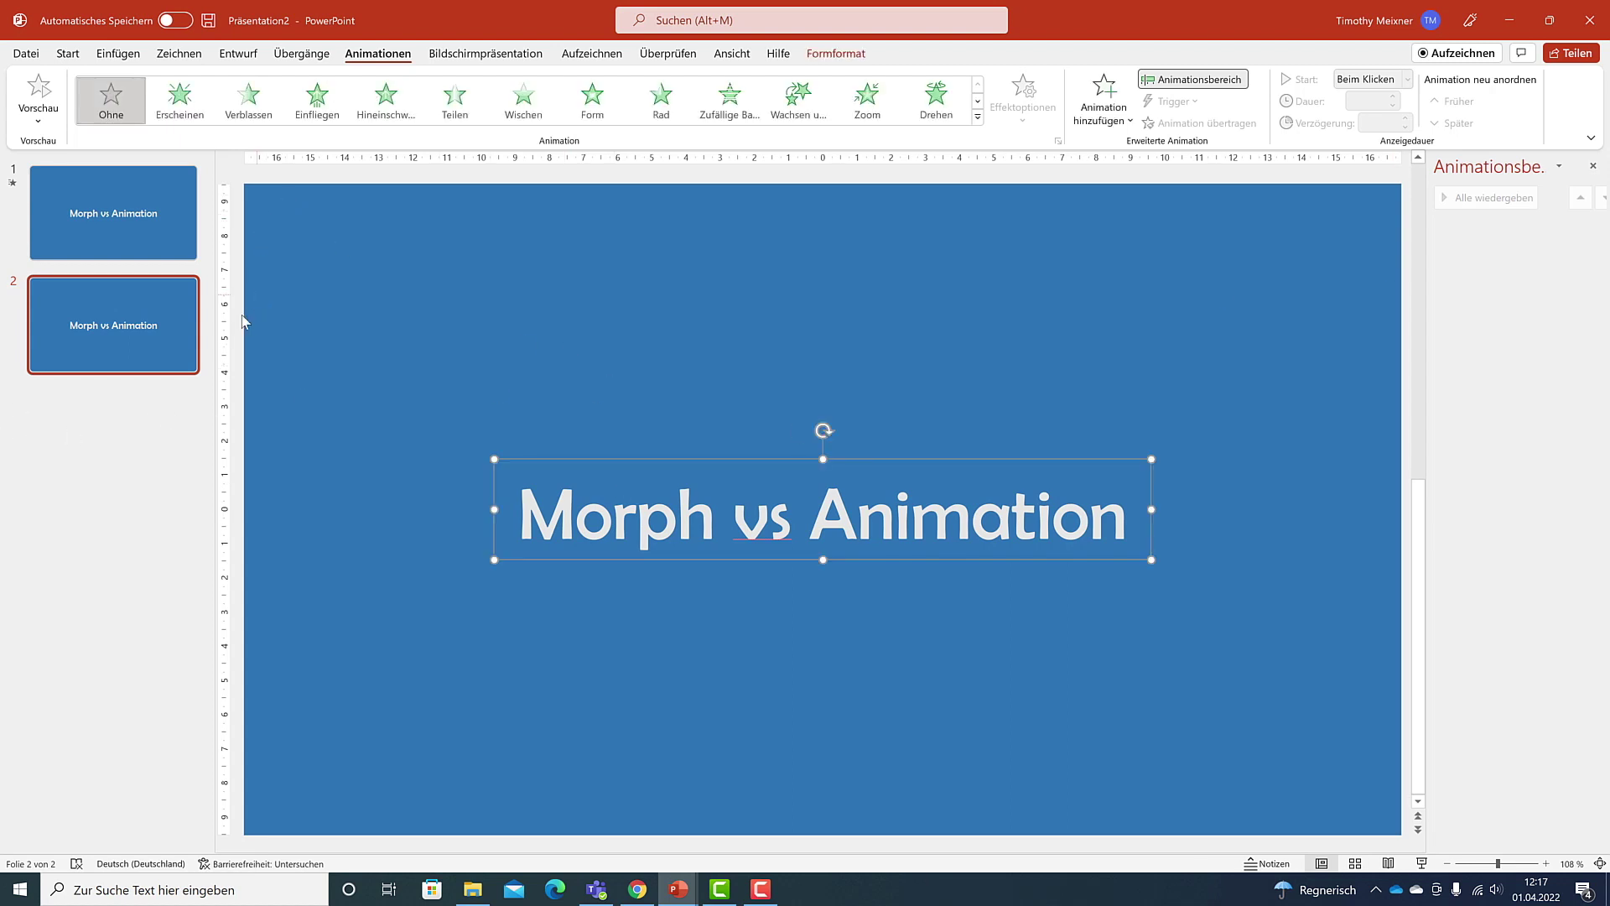
pyautogui.click(186, 313)
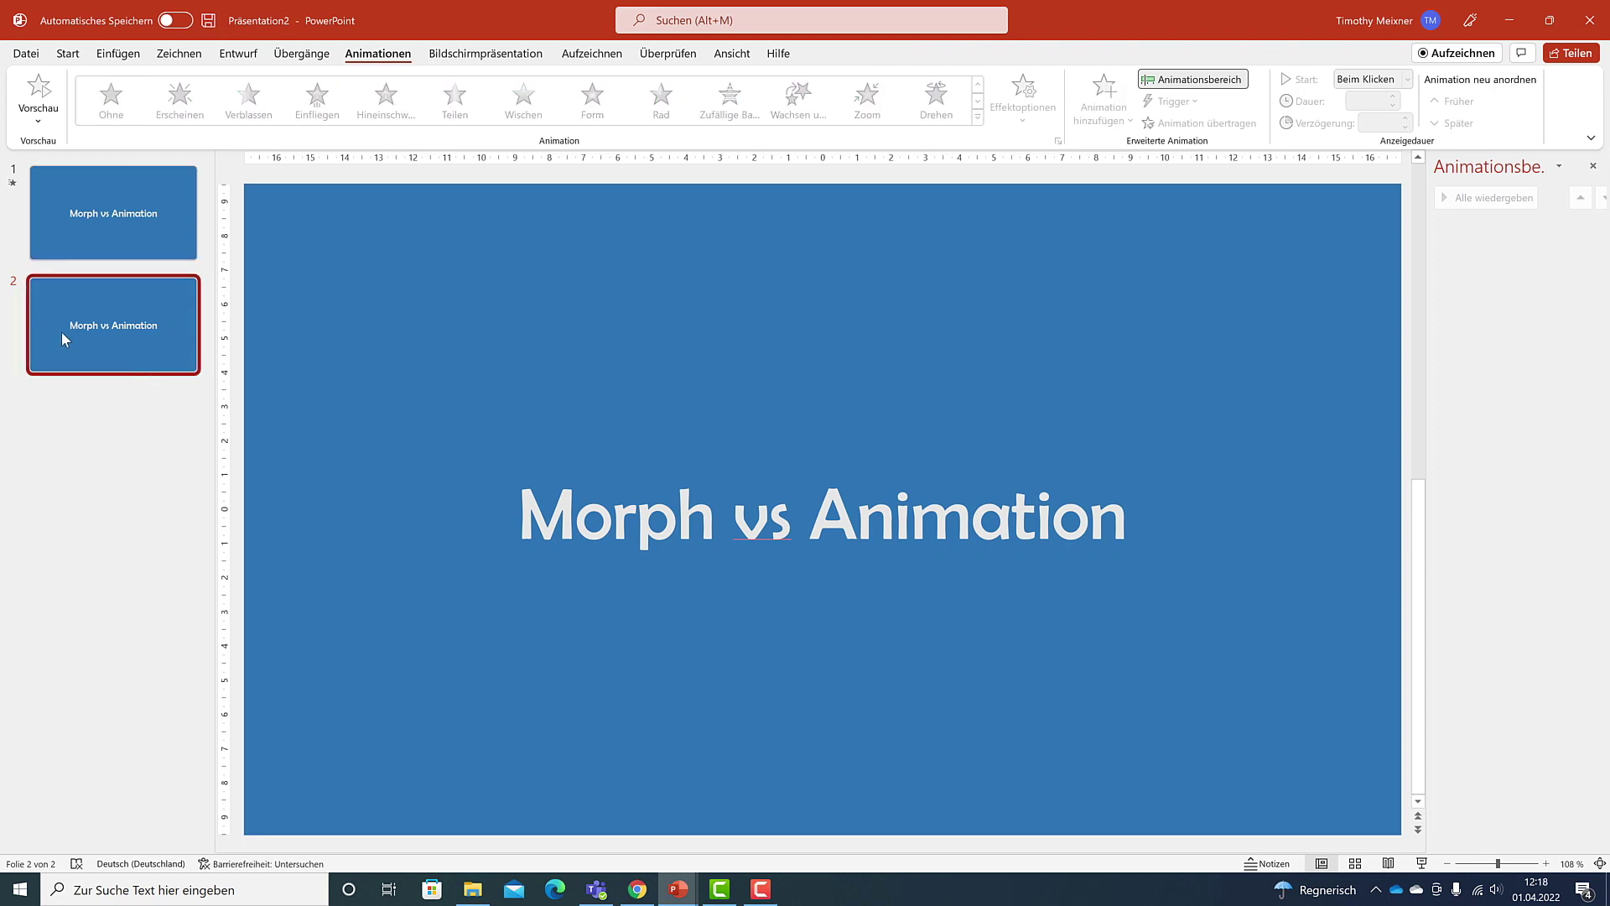
pyautogui.hotkey('ctrl', 'd')
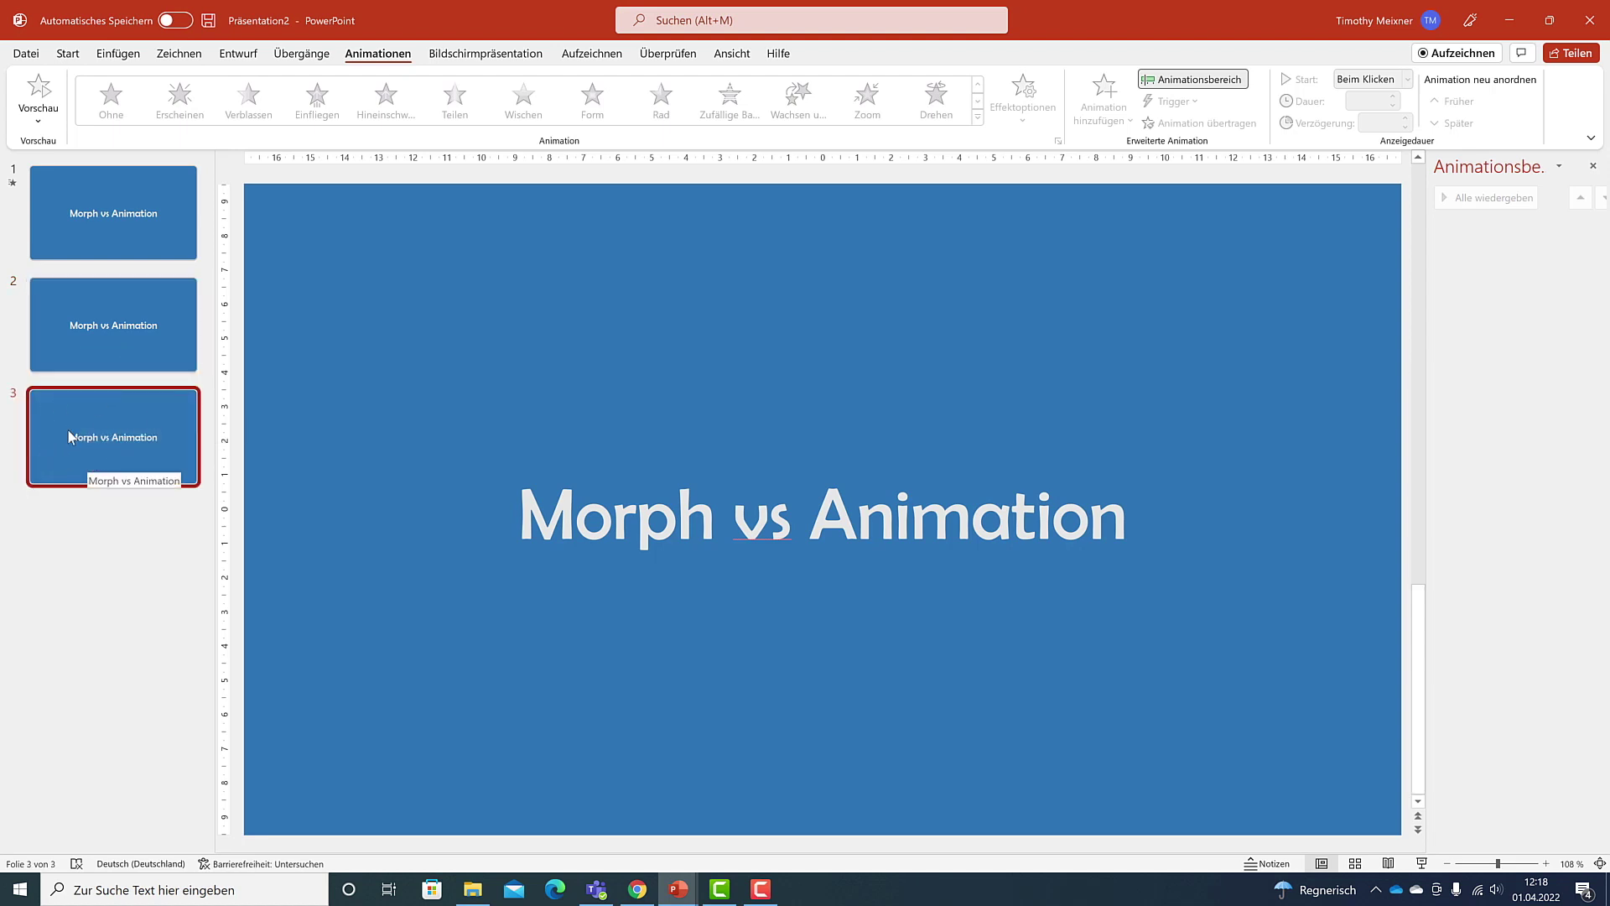
pyautogui.click(567, 516)
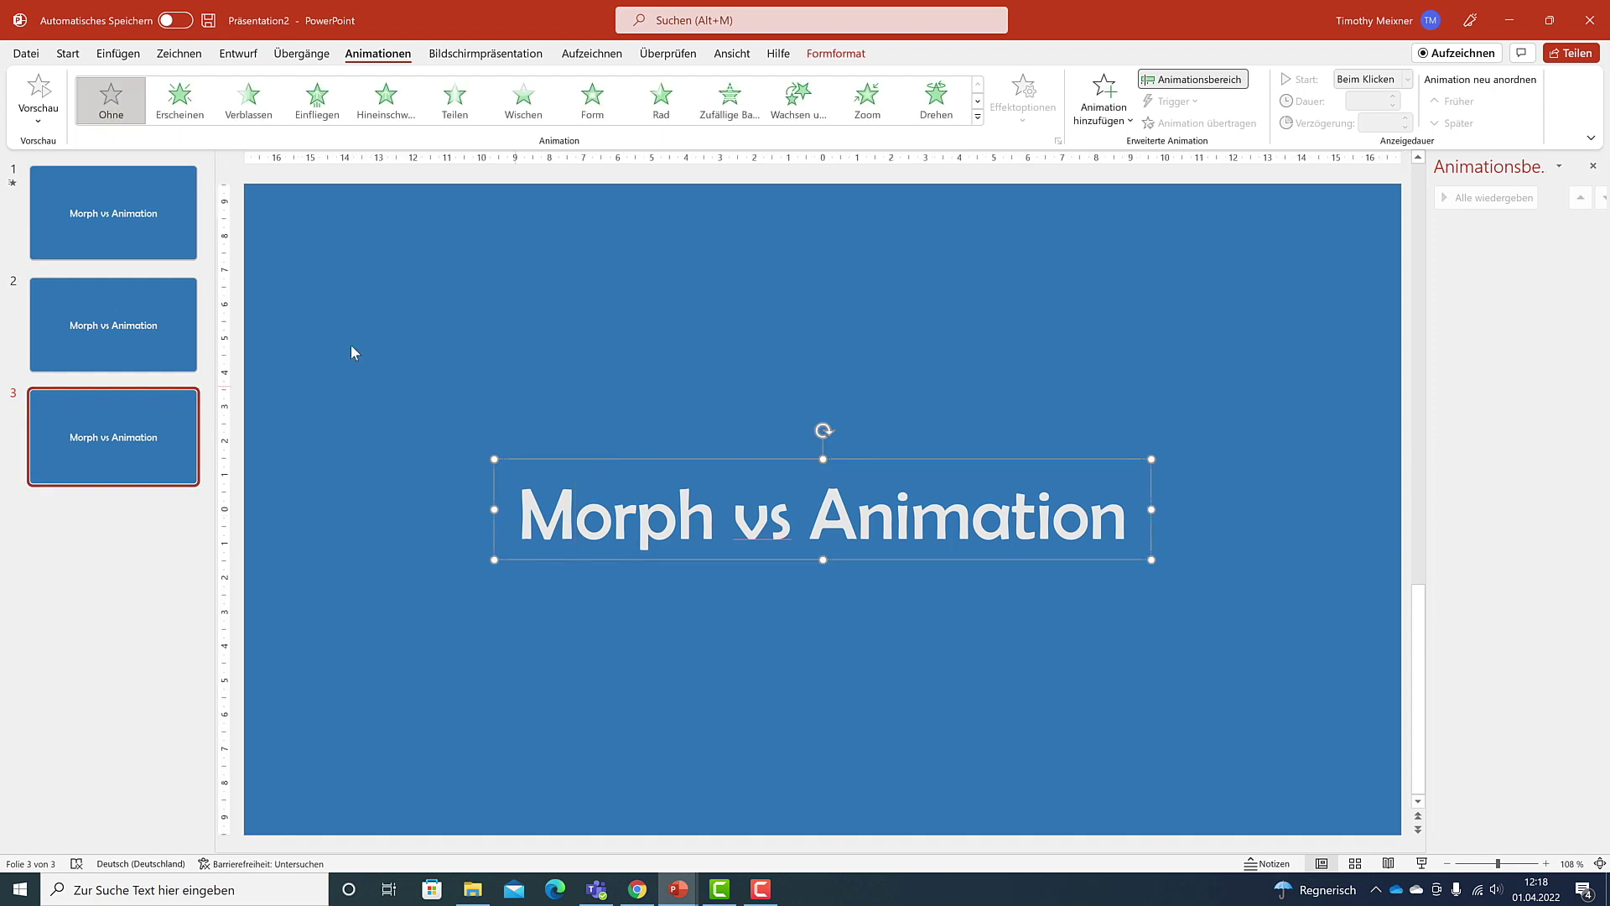
# Narrow slide 3's title box and set its font size to 28
pyautogui.hotkey('alt', 'k')
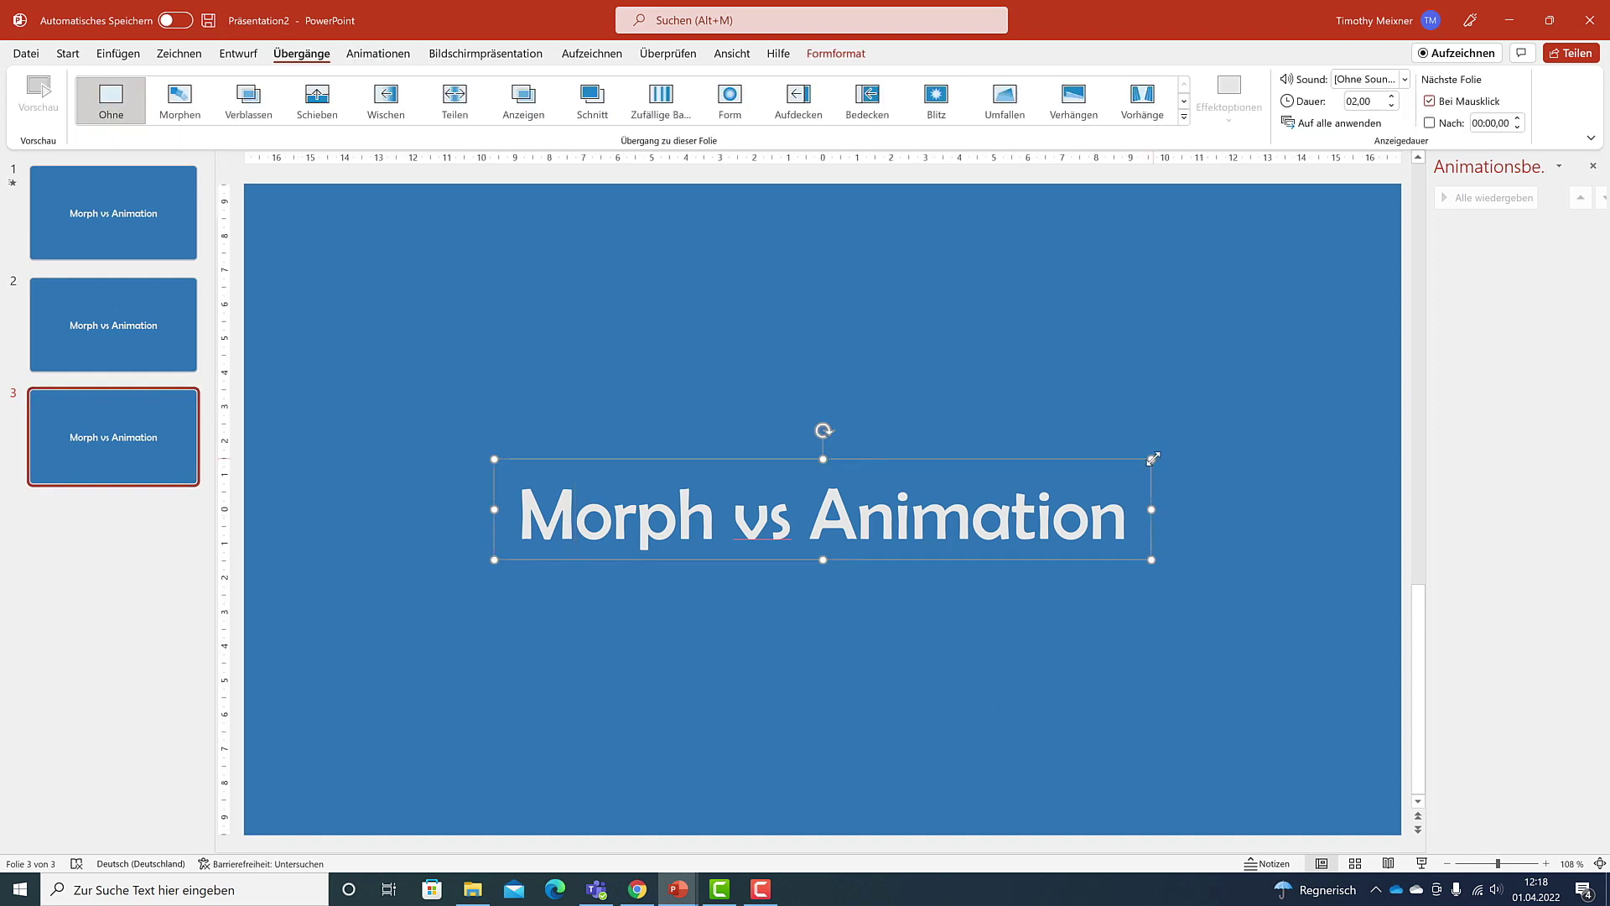
pyautogui.moveTo(1147, 460); pyautogui.dragTo(865, 509)
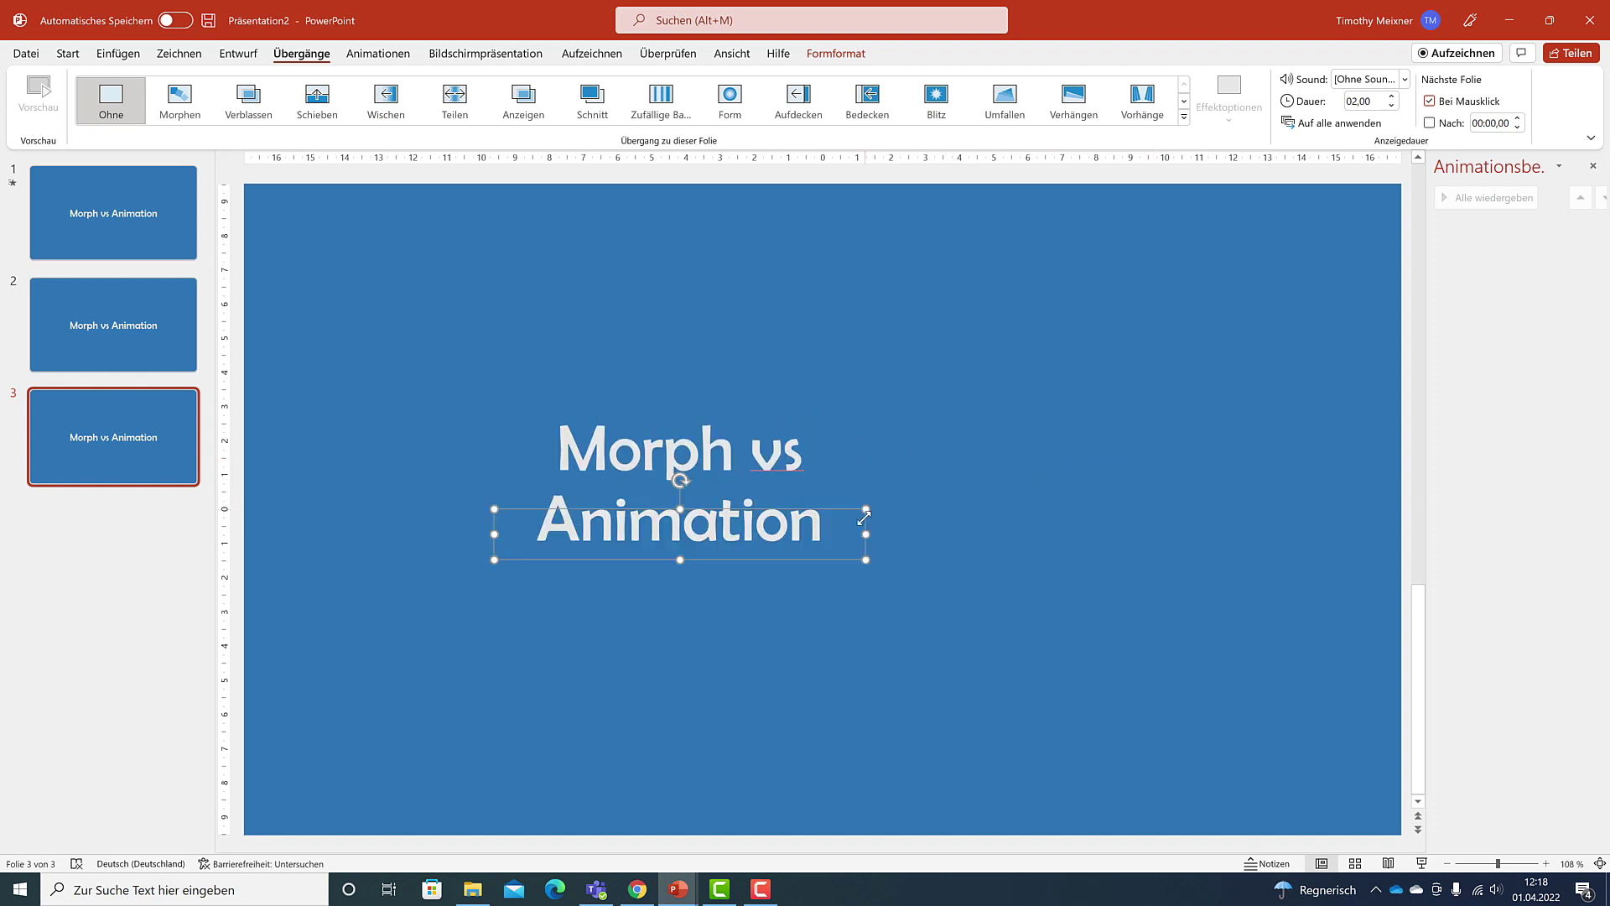
pyautogui.click(71, 55)
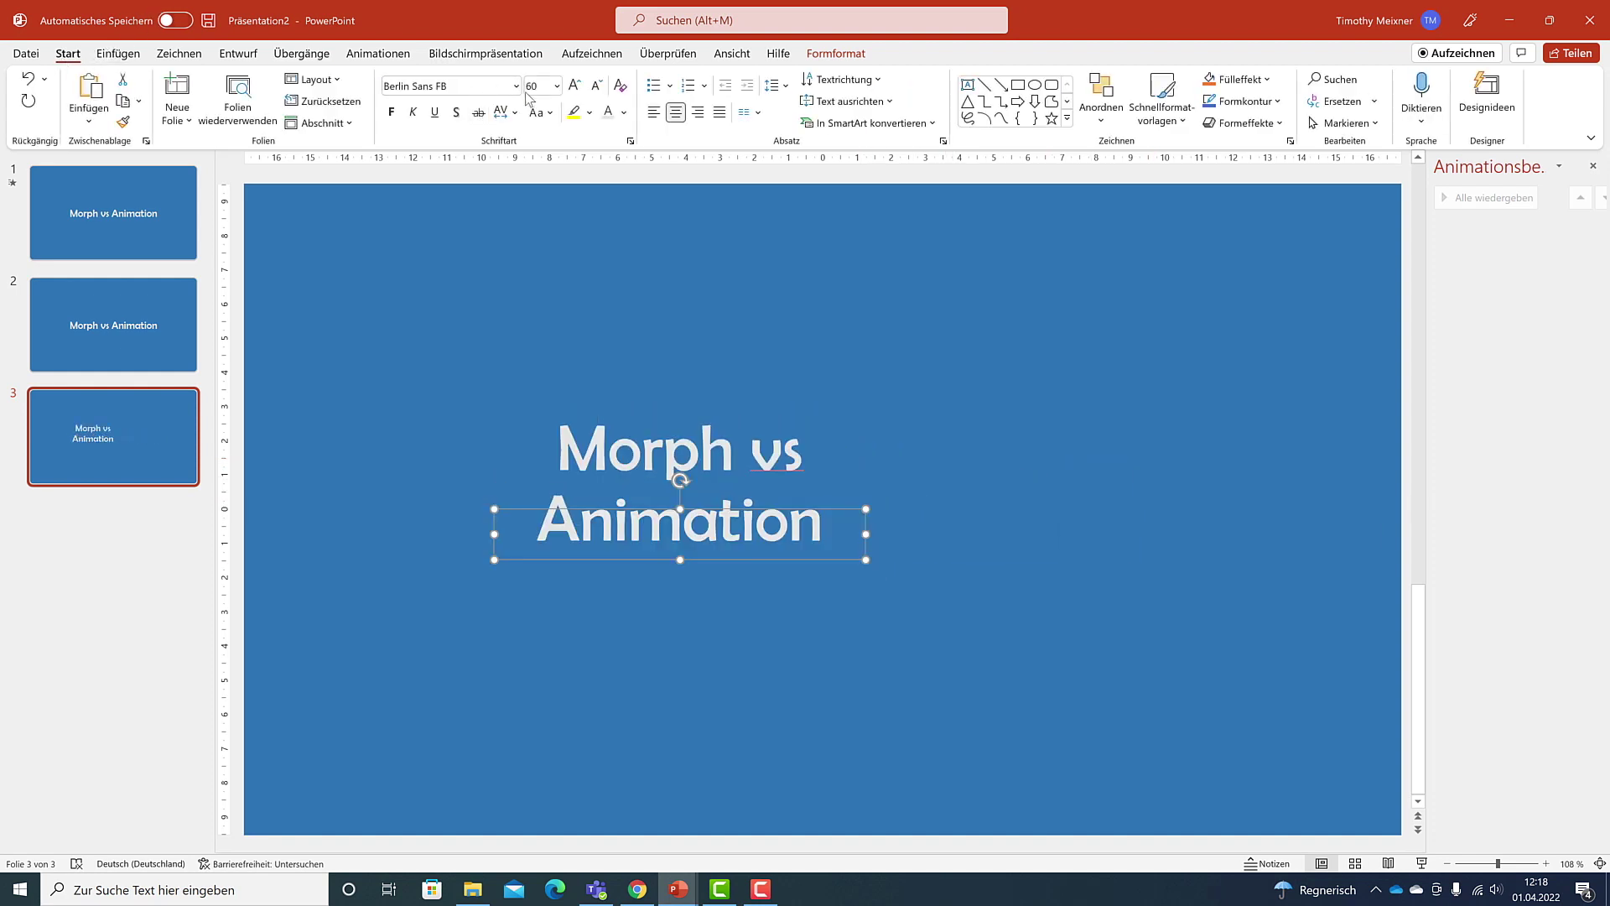
pyautogui.click(556, 86)
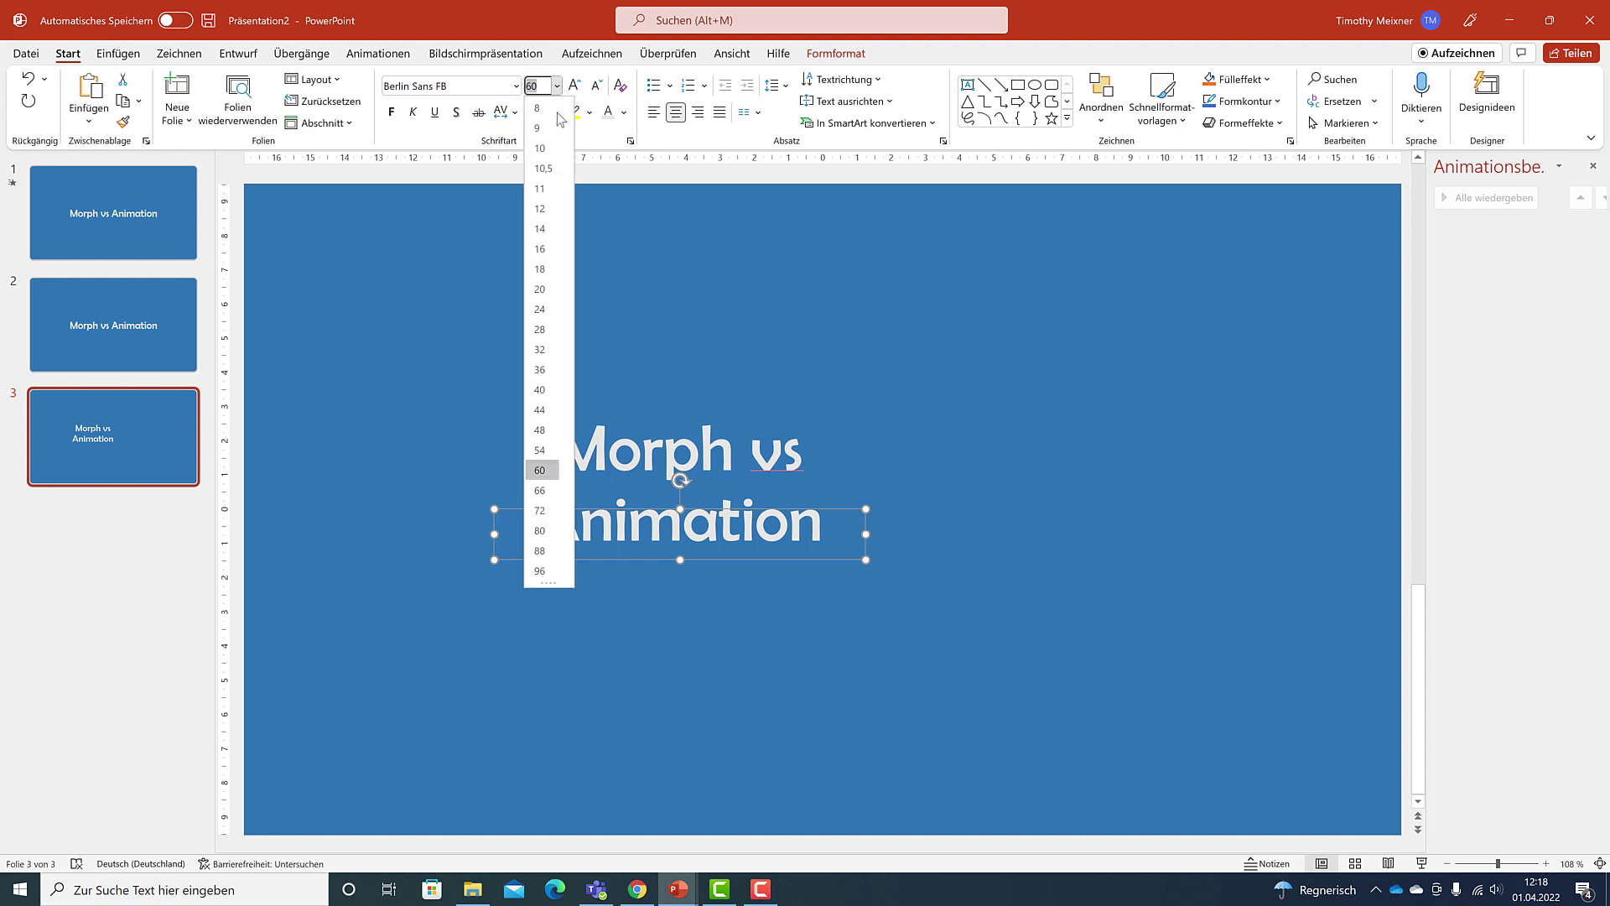
pyautogui.click(540, 329)
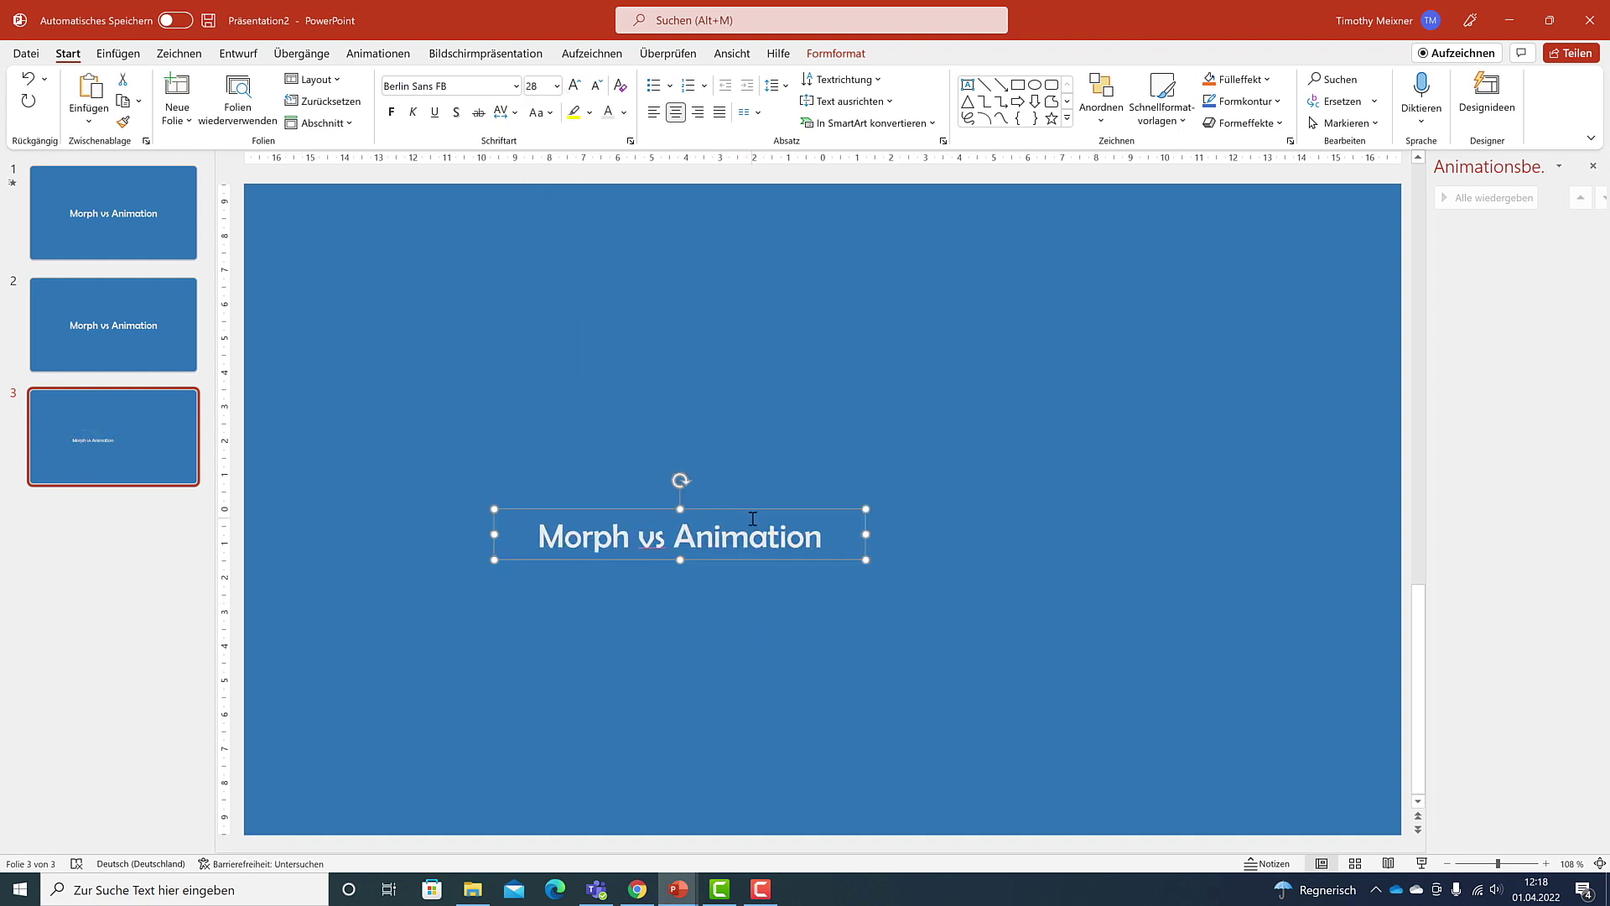
# Move slide 3's title into the slide's bottom-left corner
pyautogui.moveTo(746, 527); pyautogui.dragTo(502, 769)
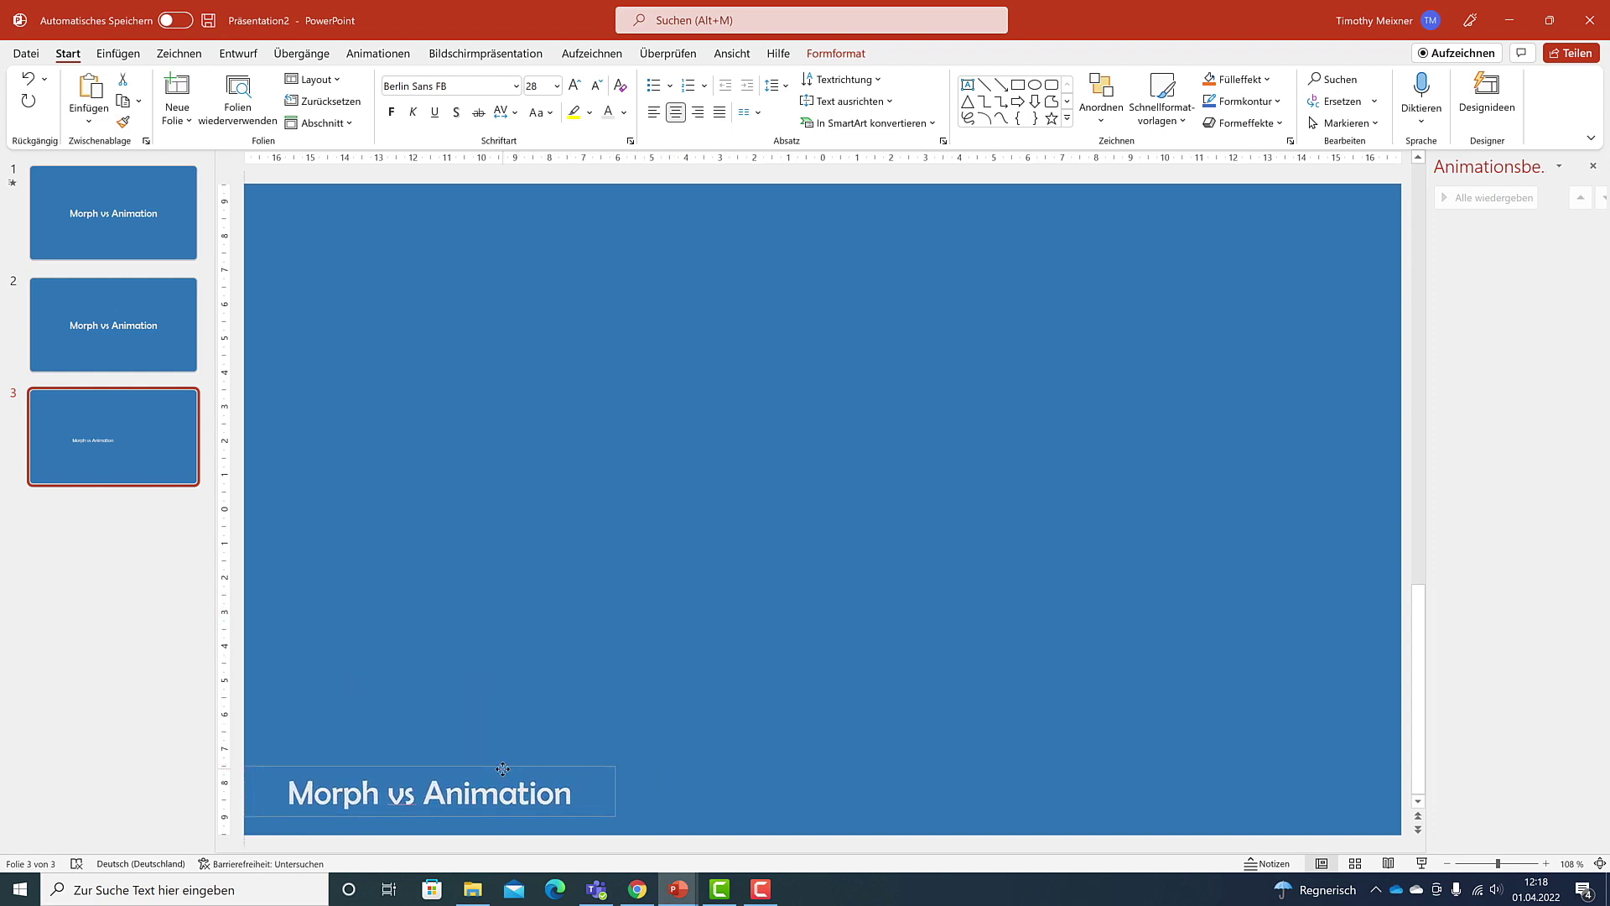
pyautogui.moveTo(502, 769); pyautogui.dragTo(502, 767)
pyautogui.moveTo(503, 767); pyautogui.dragTo(503, 767)
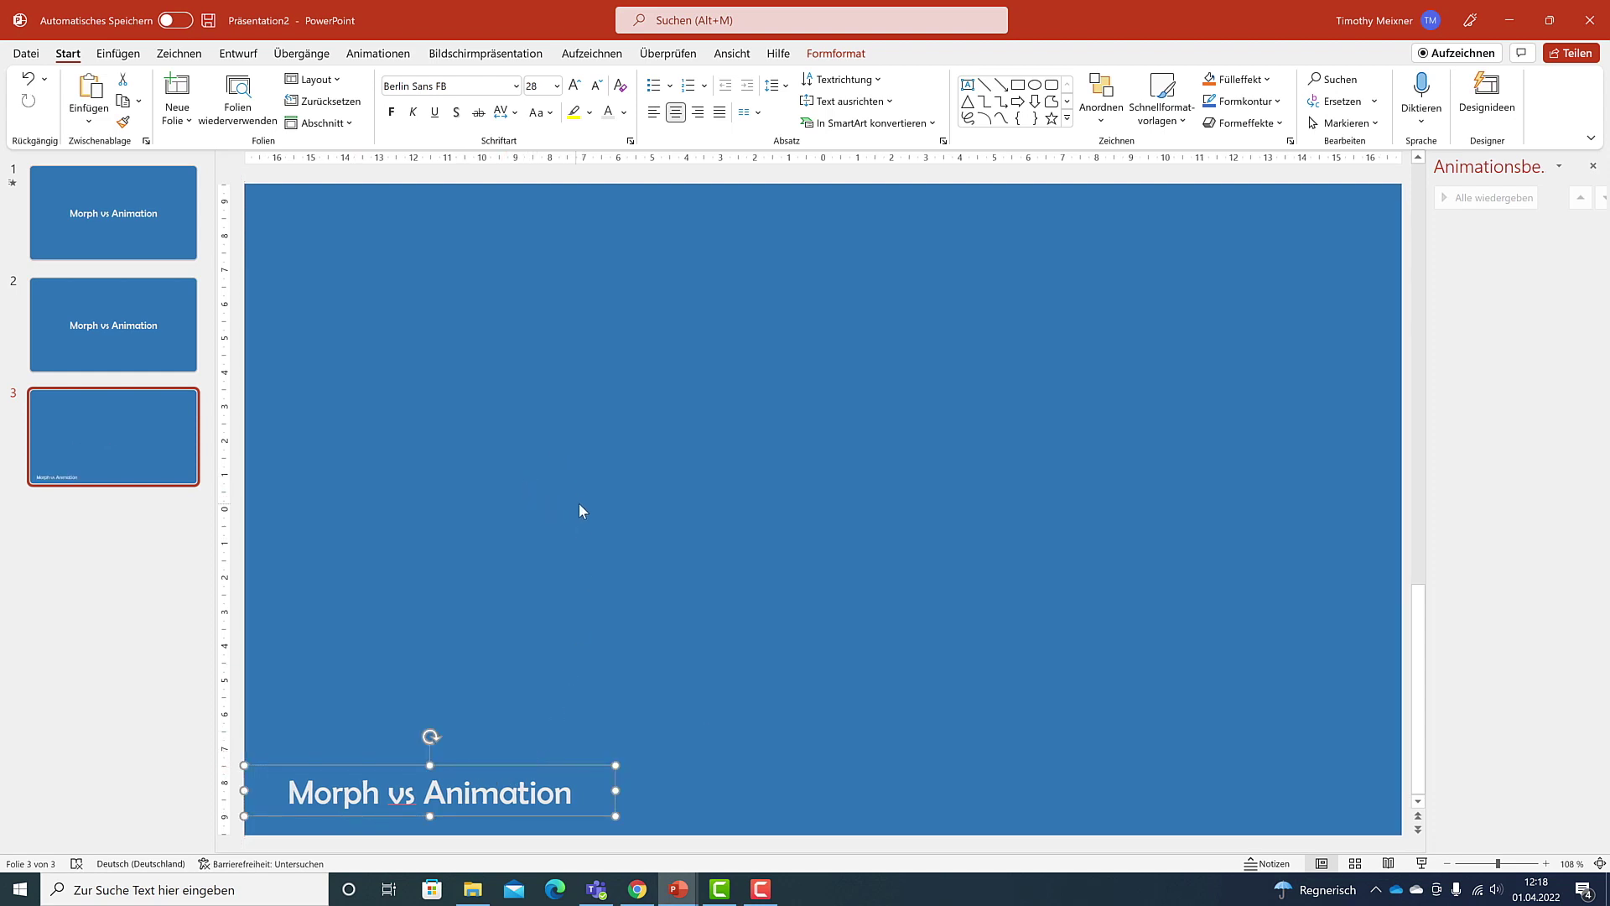
pyautogui.click(302, 53)
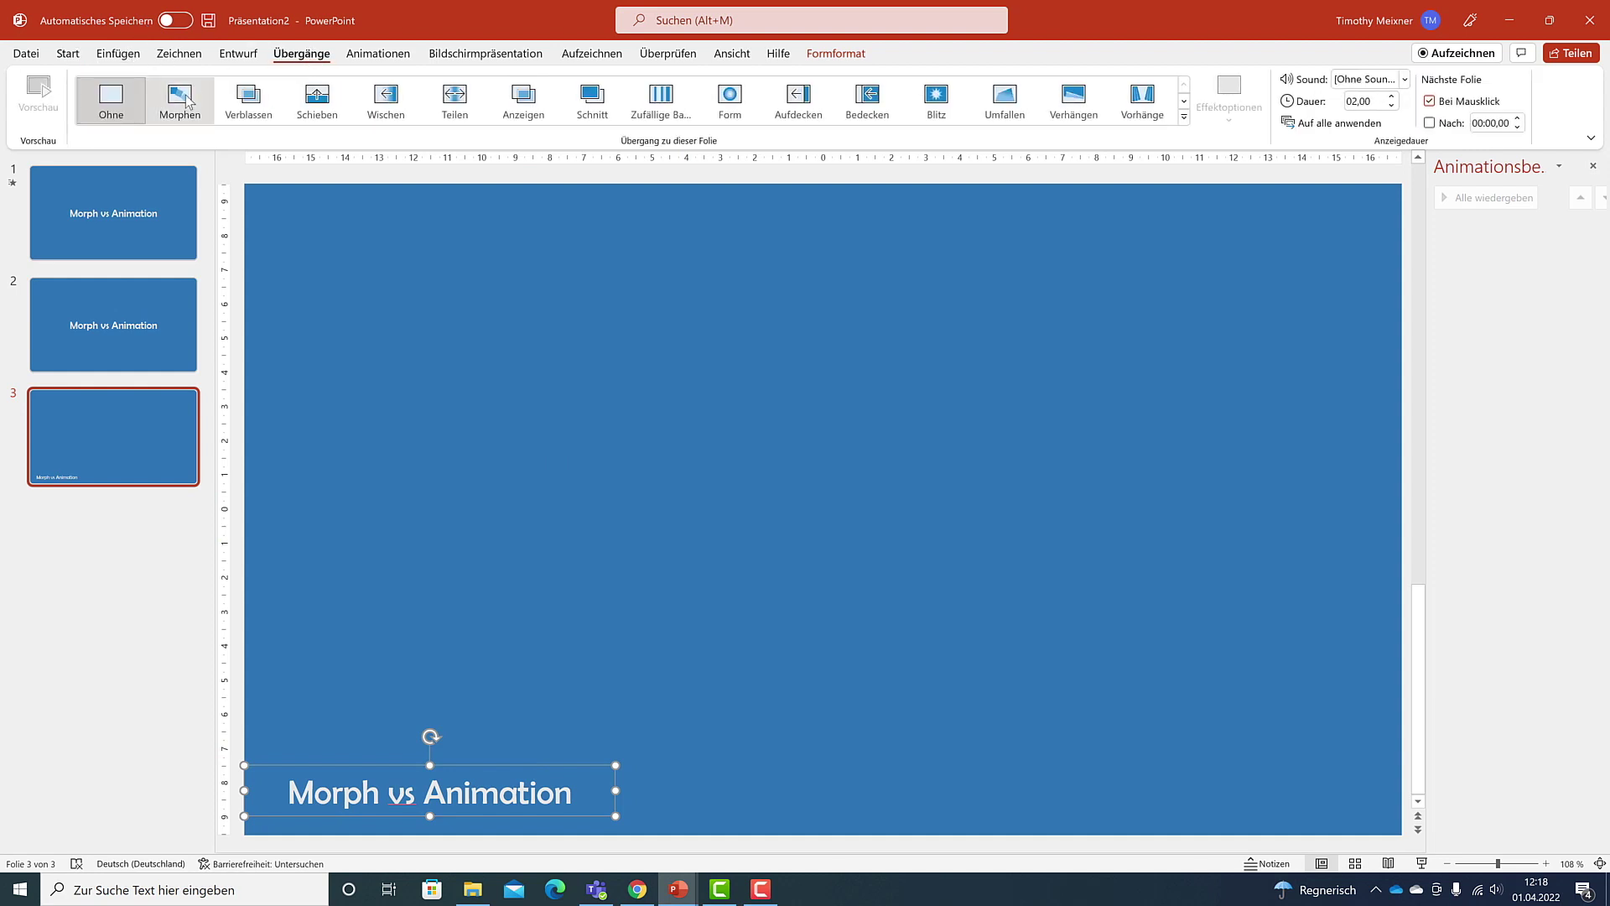
# Apply the Morphen transition to slide 3 and preview it
pyautogui.click(176, 117)
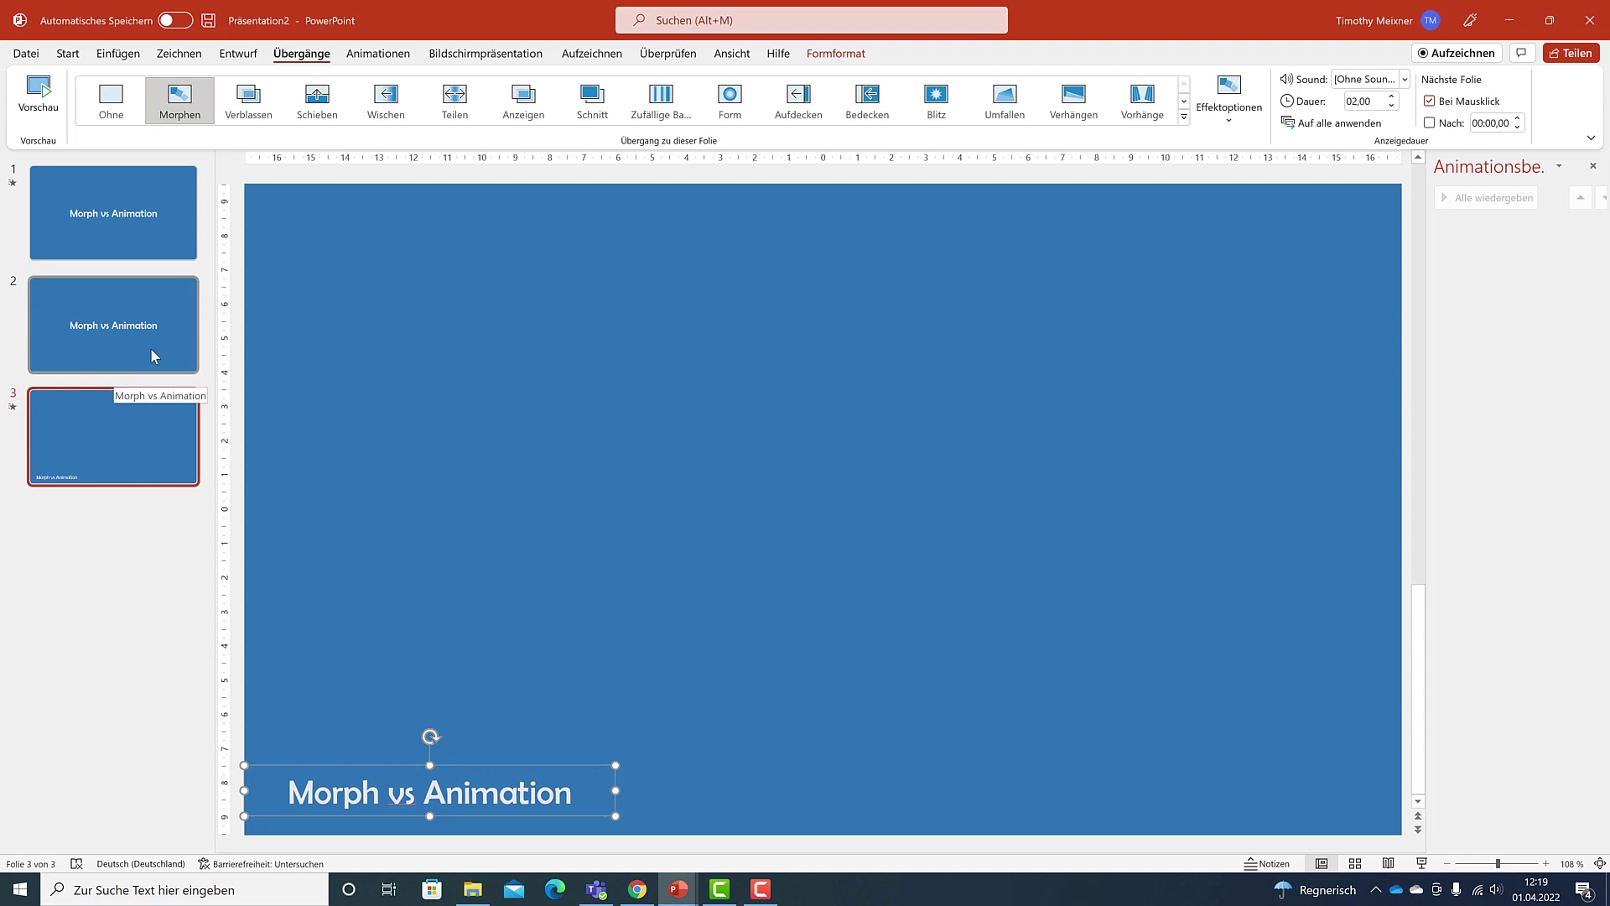
pyautogui.click(109, 317)
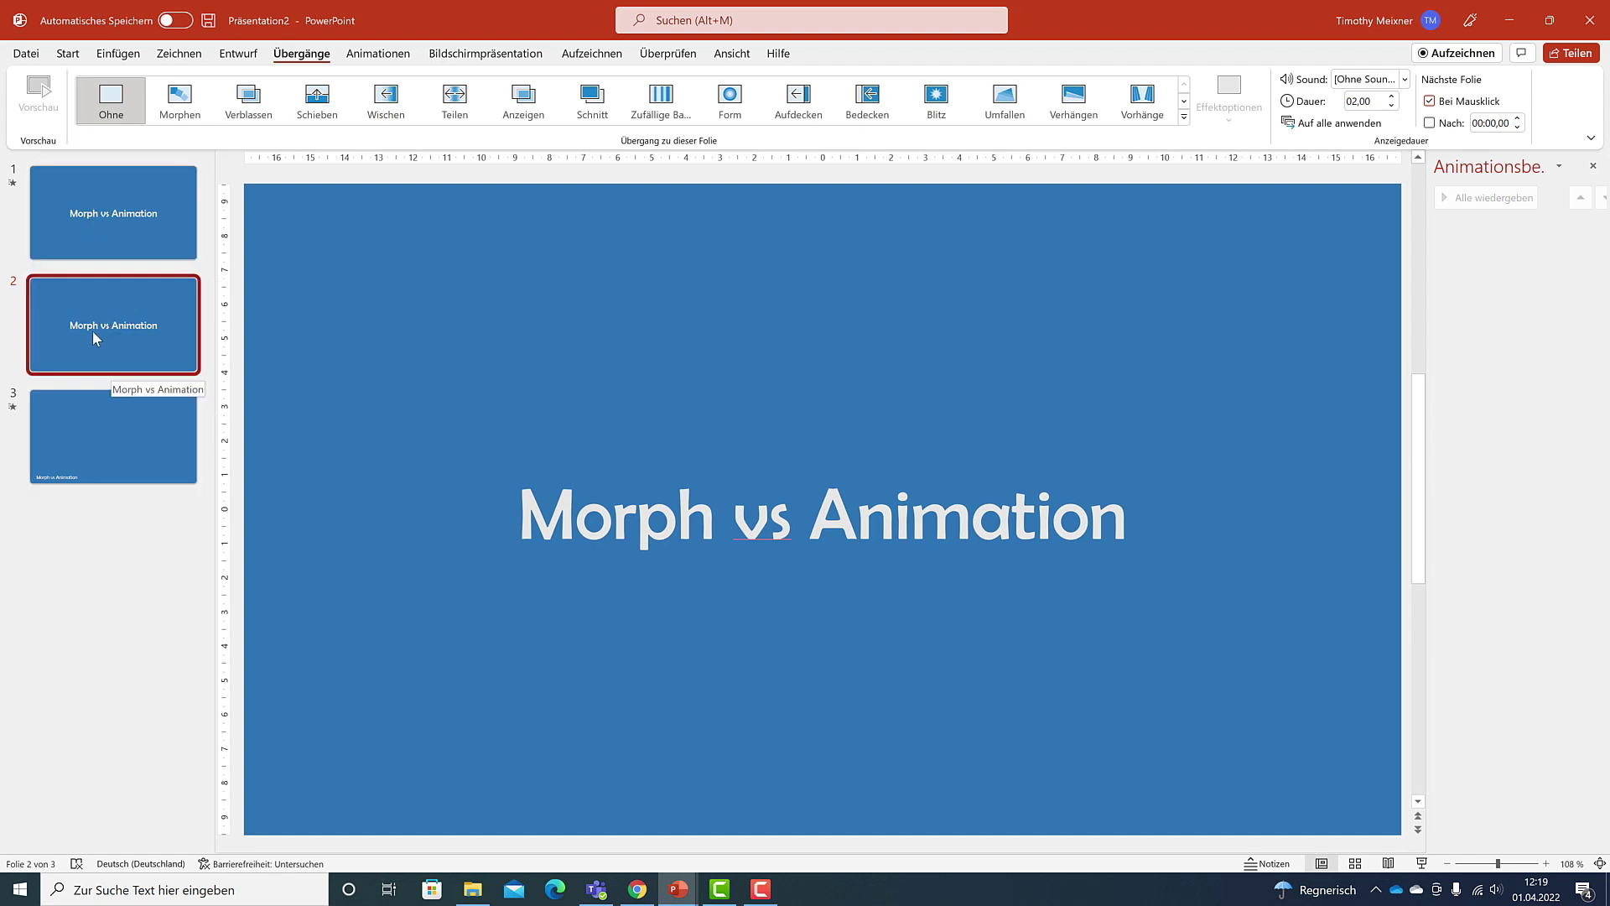
pyautogui.click(117, 402)
pyautogui.click(179, 99)
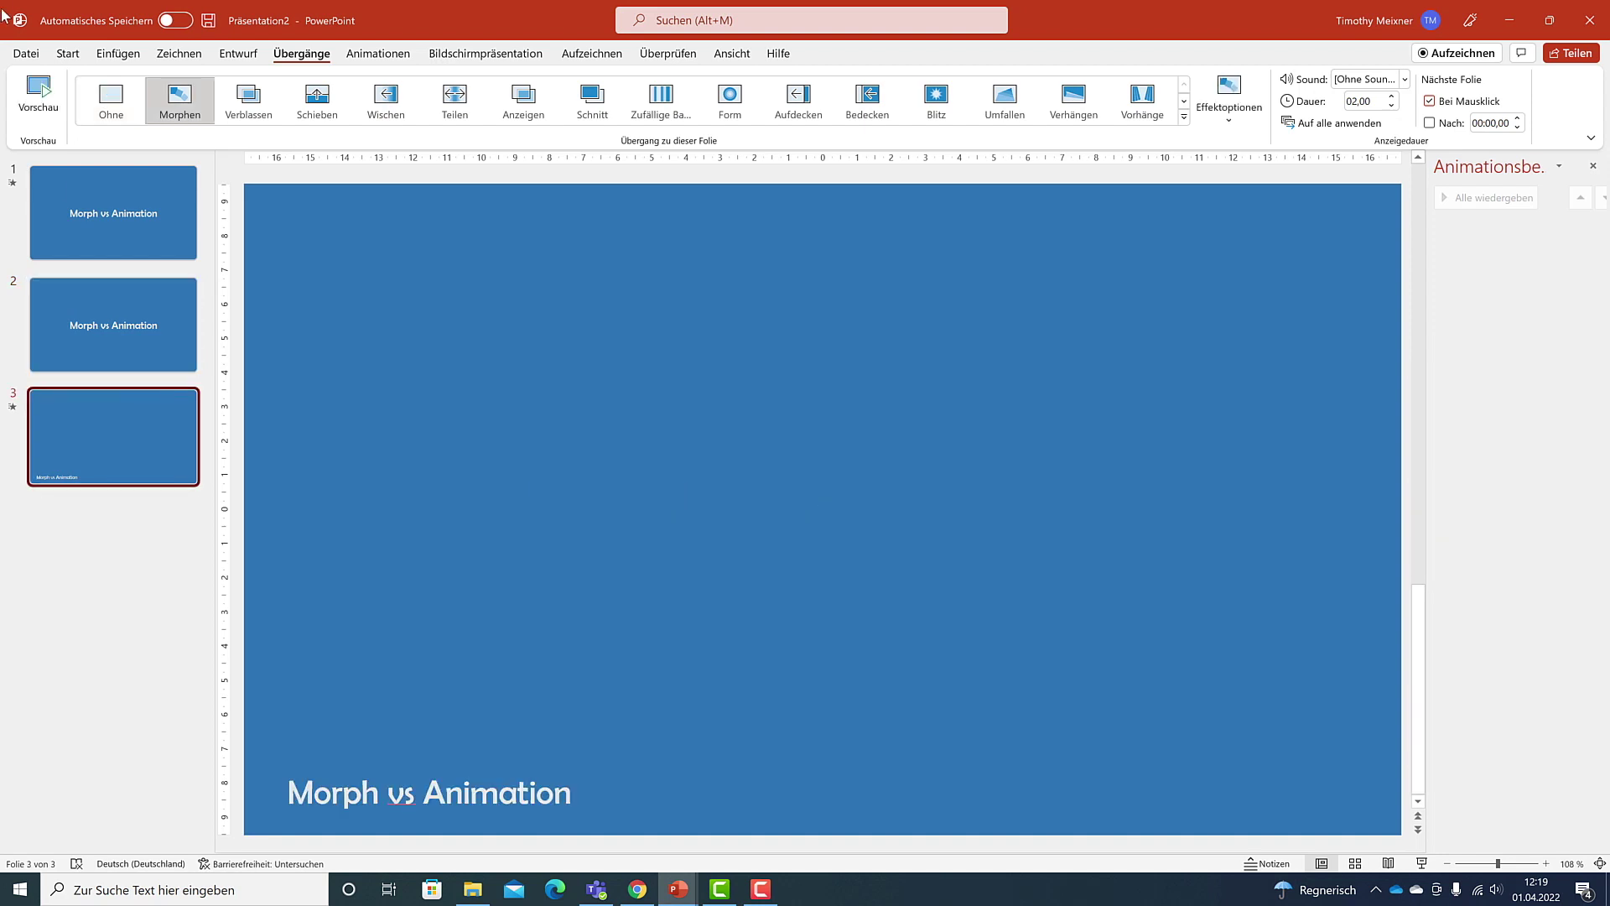
pyautogui.click(37, 92)
# Preview slide 1's title animations, then replay slide 3's Morph transition
pyautogui.click(115, 336)
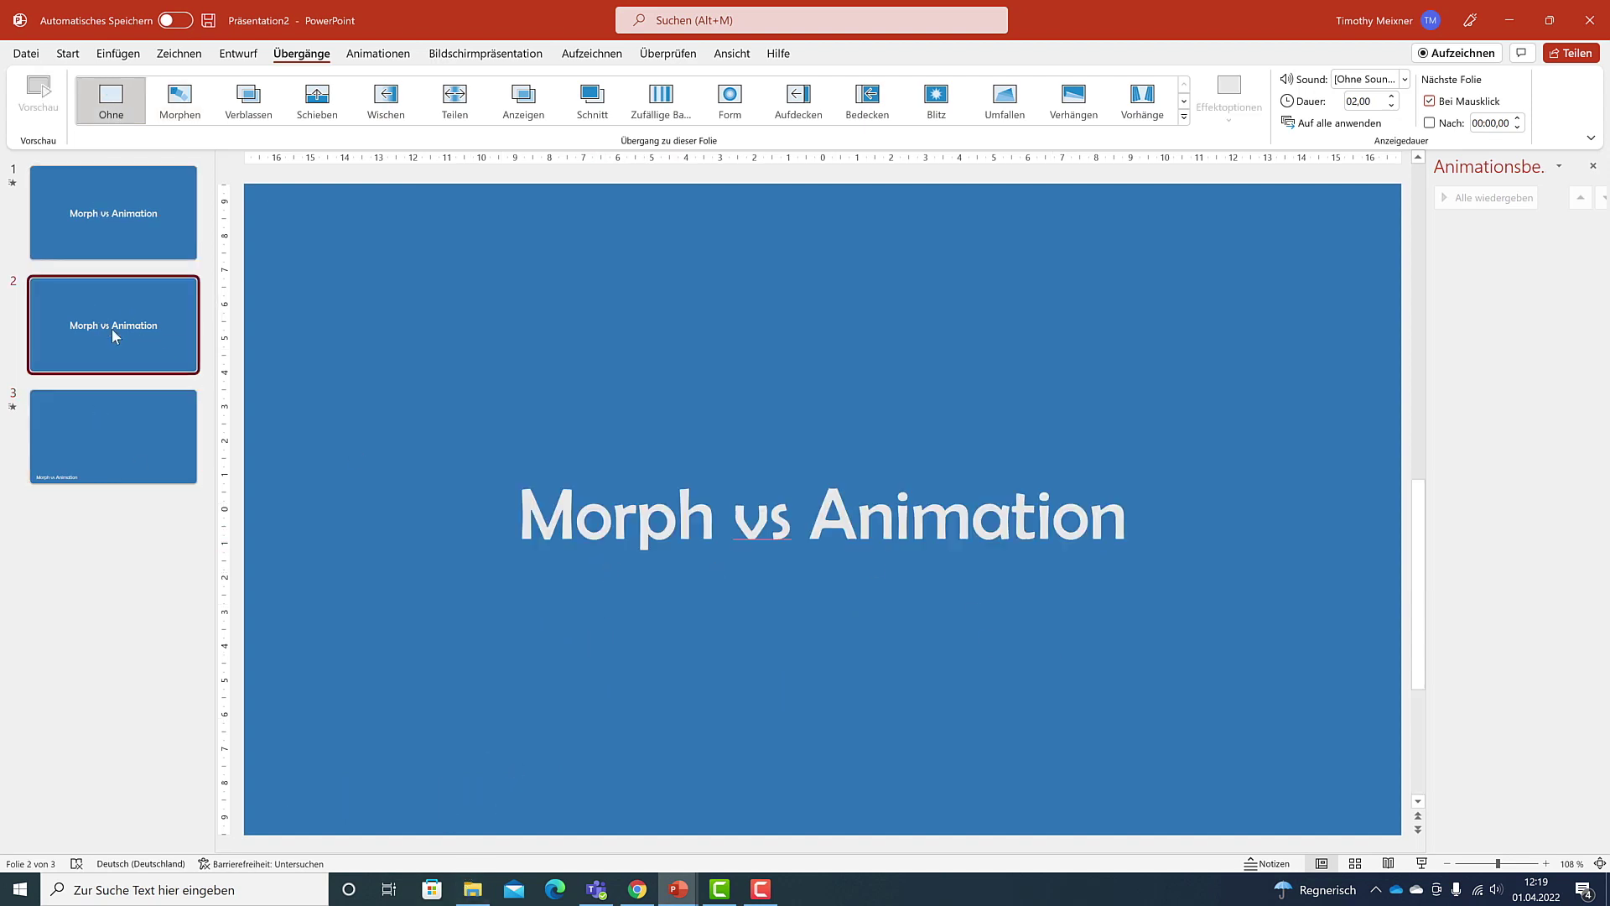
pyautogui.click(107, 235)
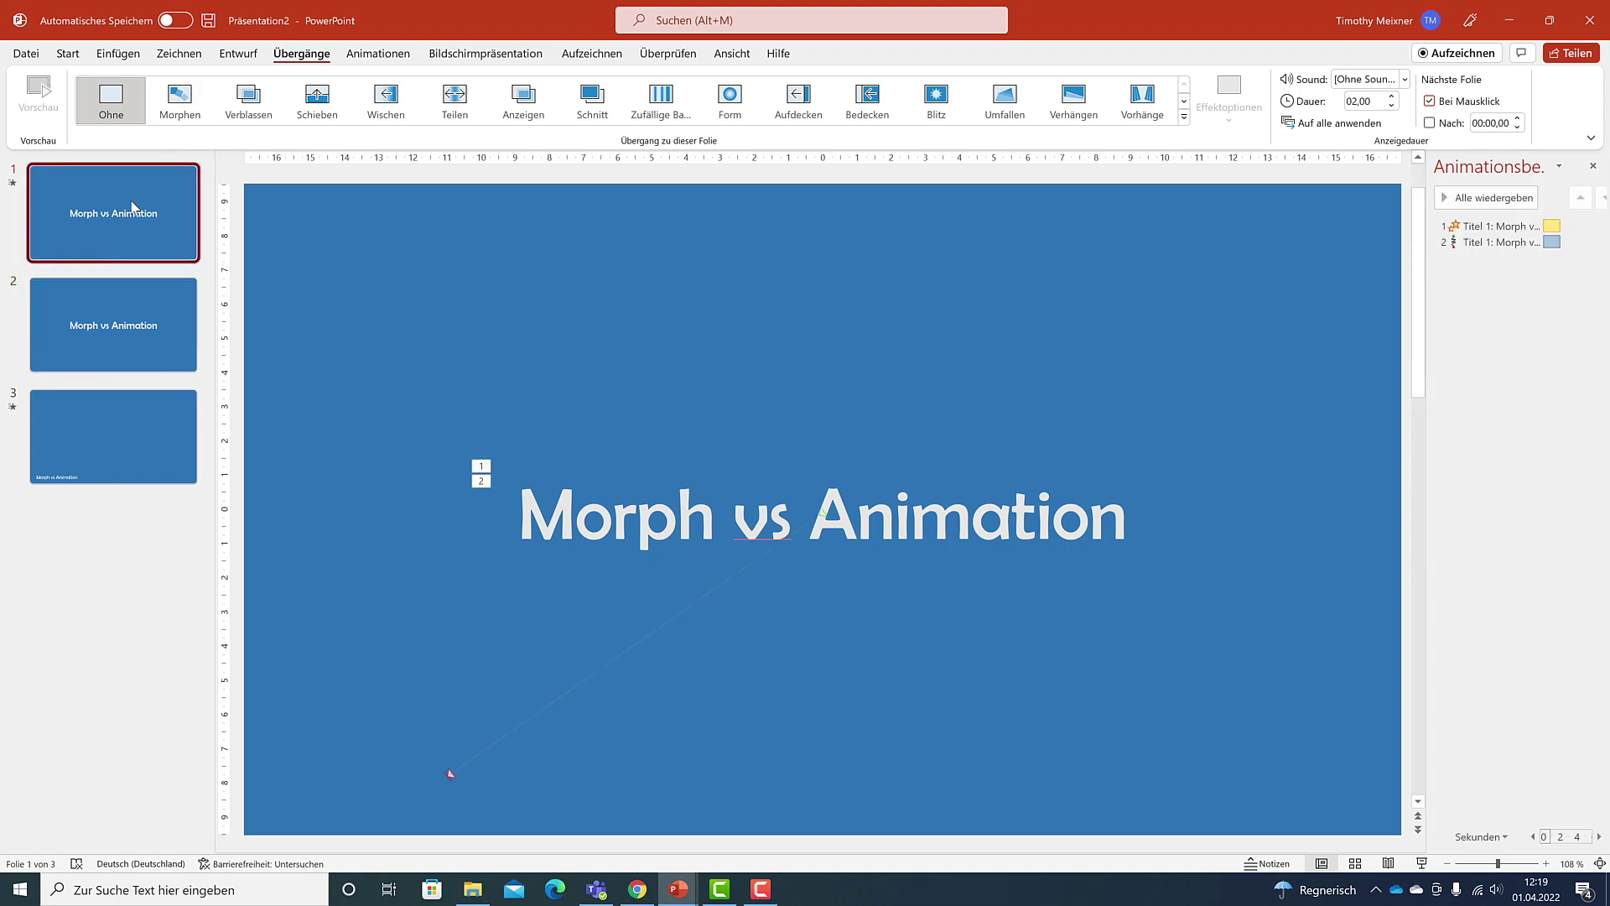
pyautogui.click(357, 54)
pyautogui.click(48, 93)
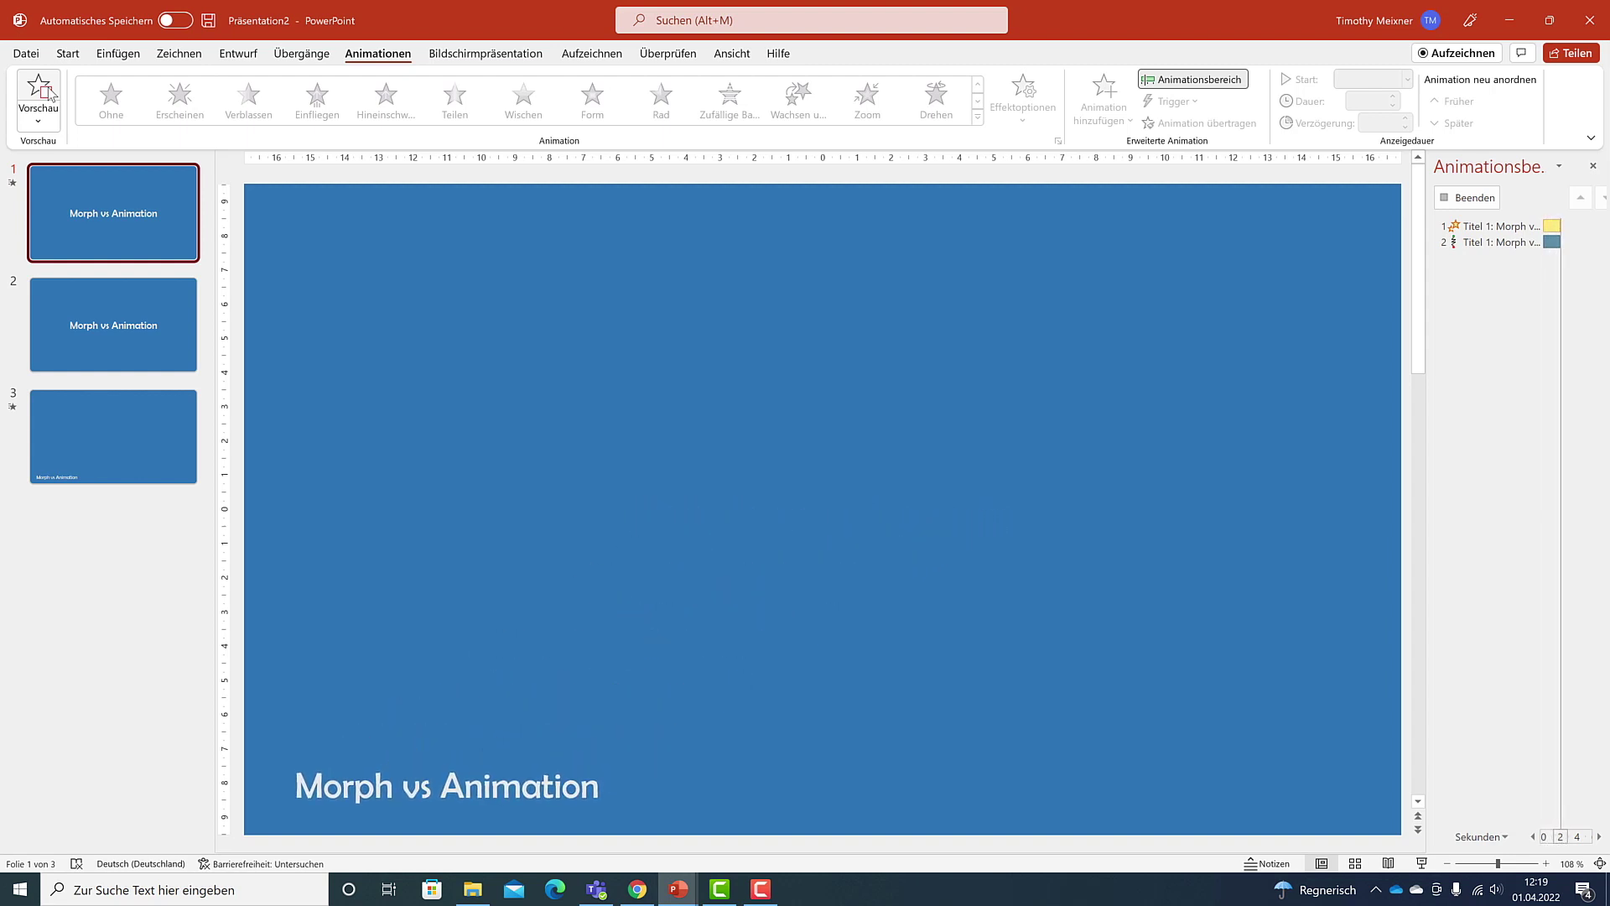
pyautogui.click(147, 363)
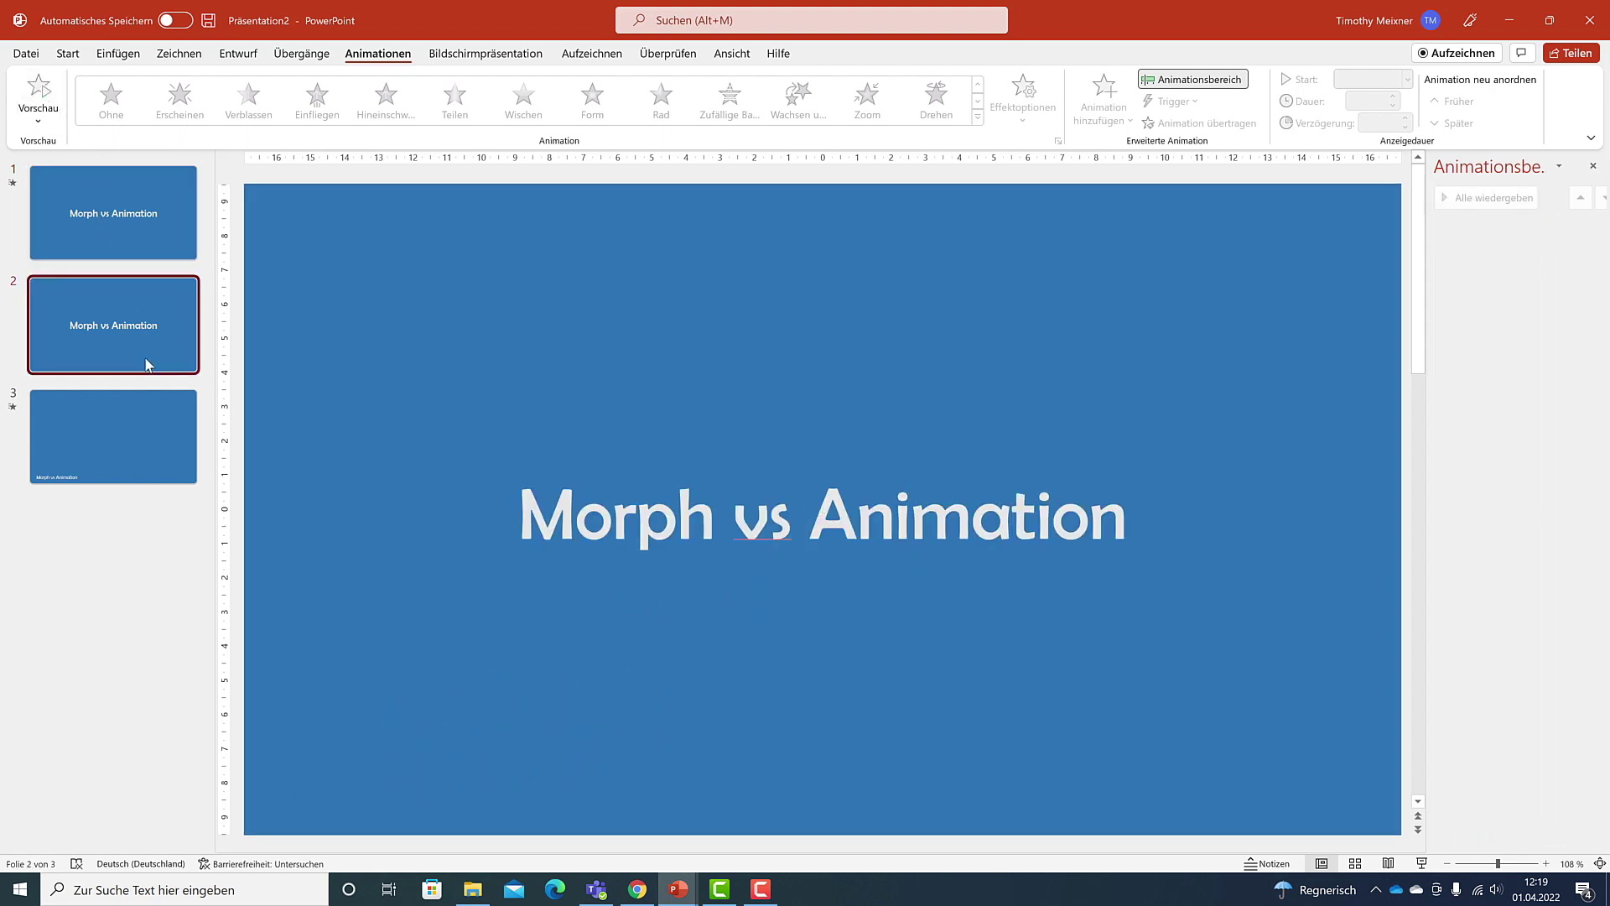
pyautogui.click(157, 415)
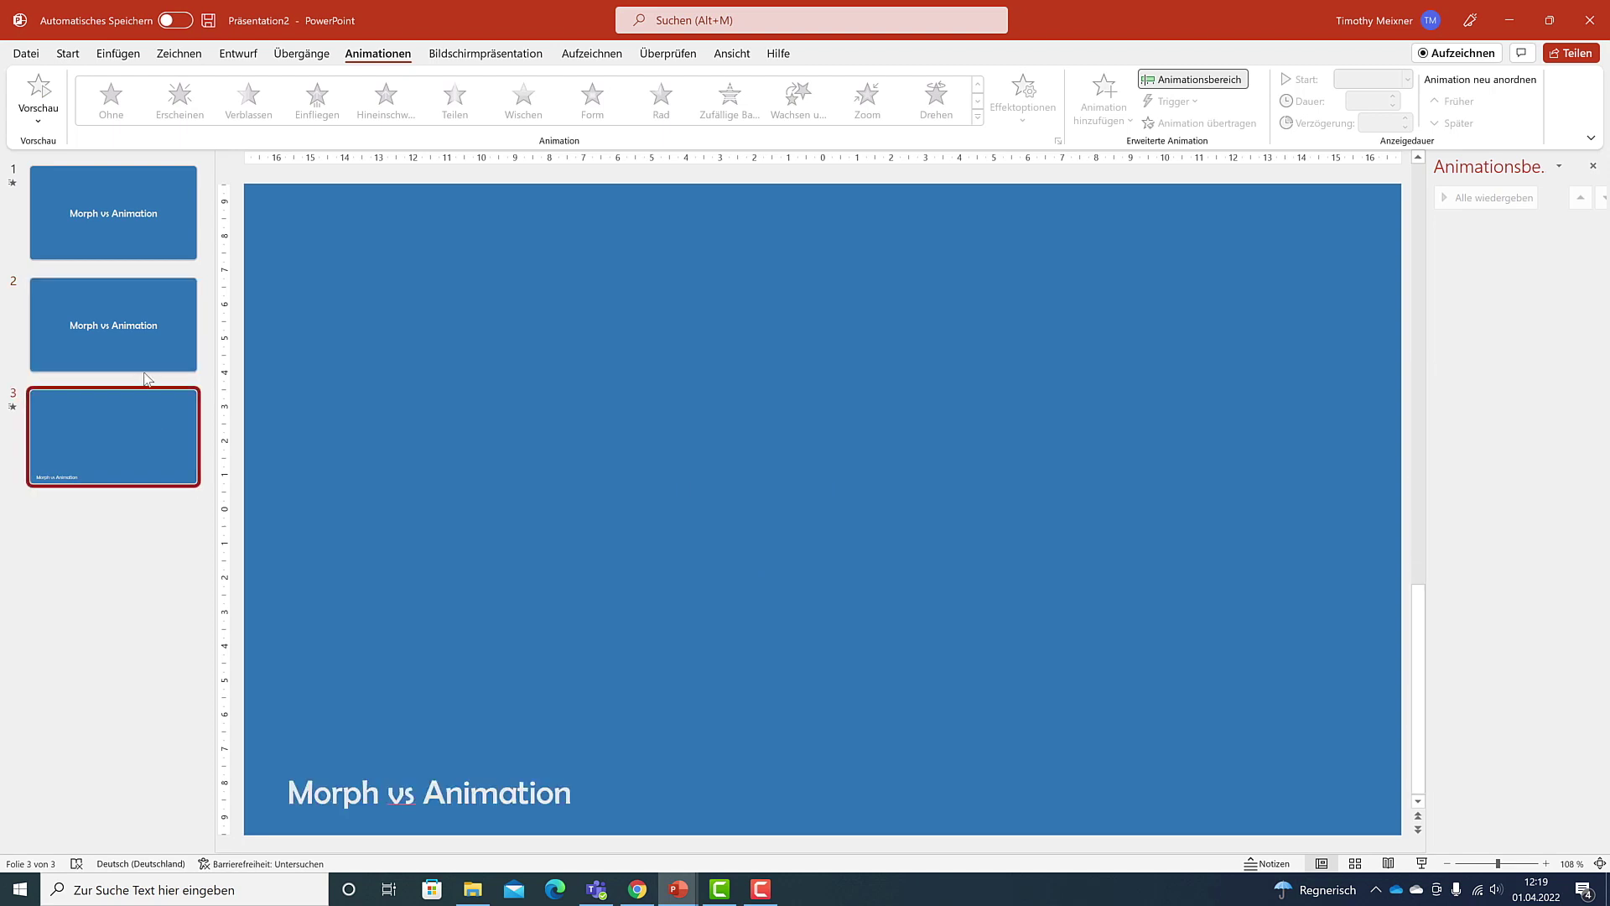
pyautogui.click(287, 50)
pyautogui.click(201, 93)
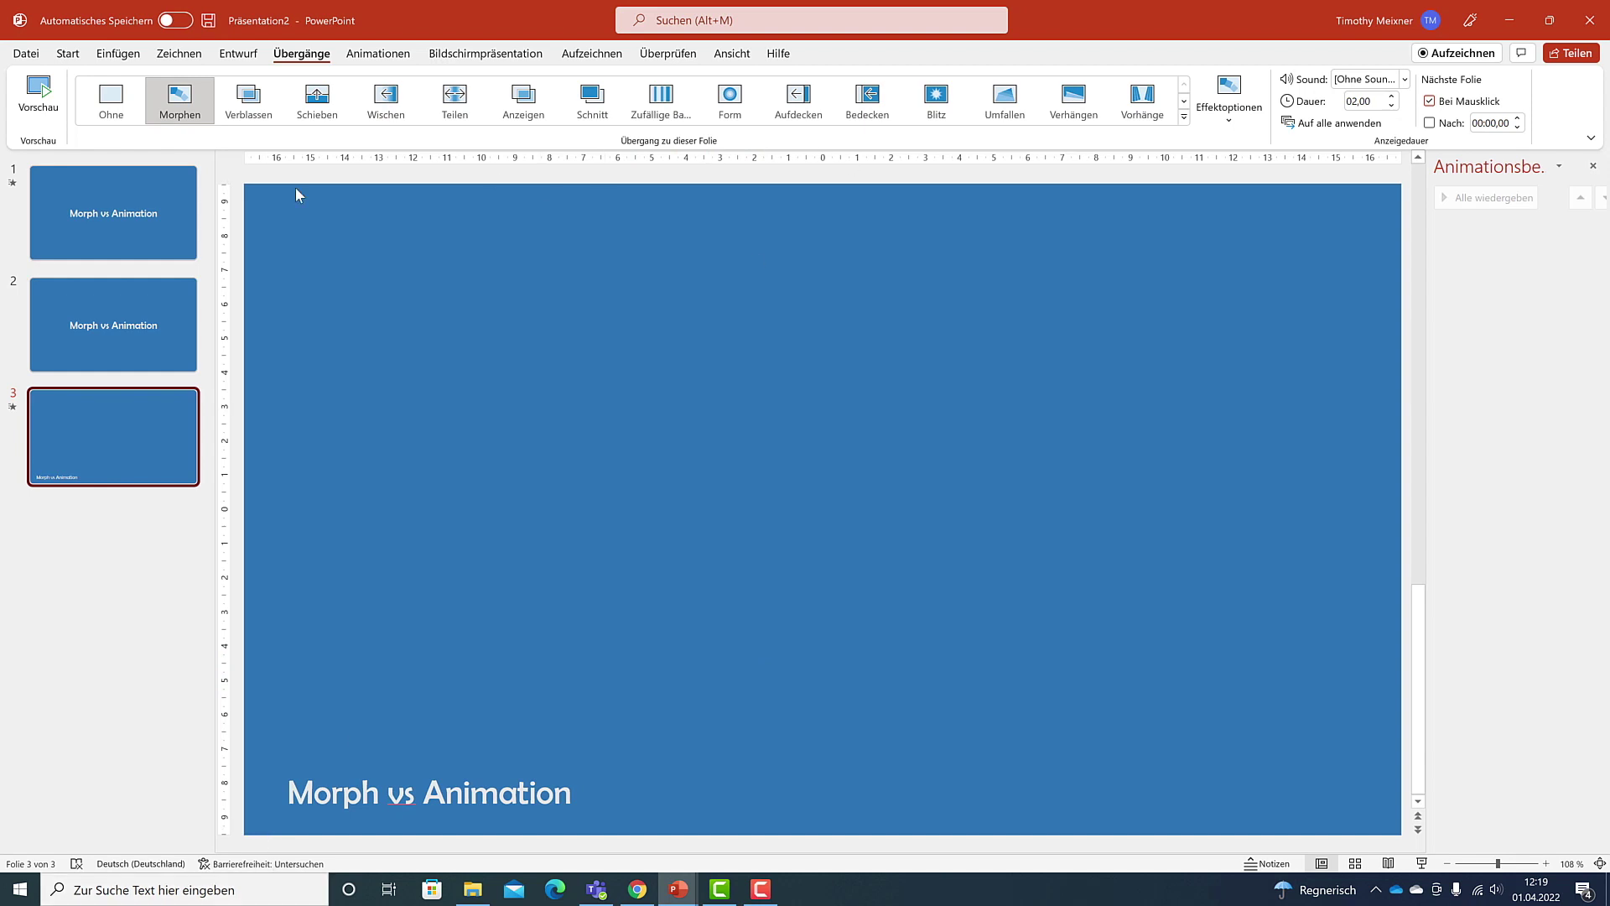
# Paste slide 2's title onto slide 3 and change its text to 'Was sind die Unterschiede?'
pyautogui.click(165, 305)
pyautogui.click(911, 516)
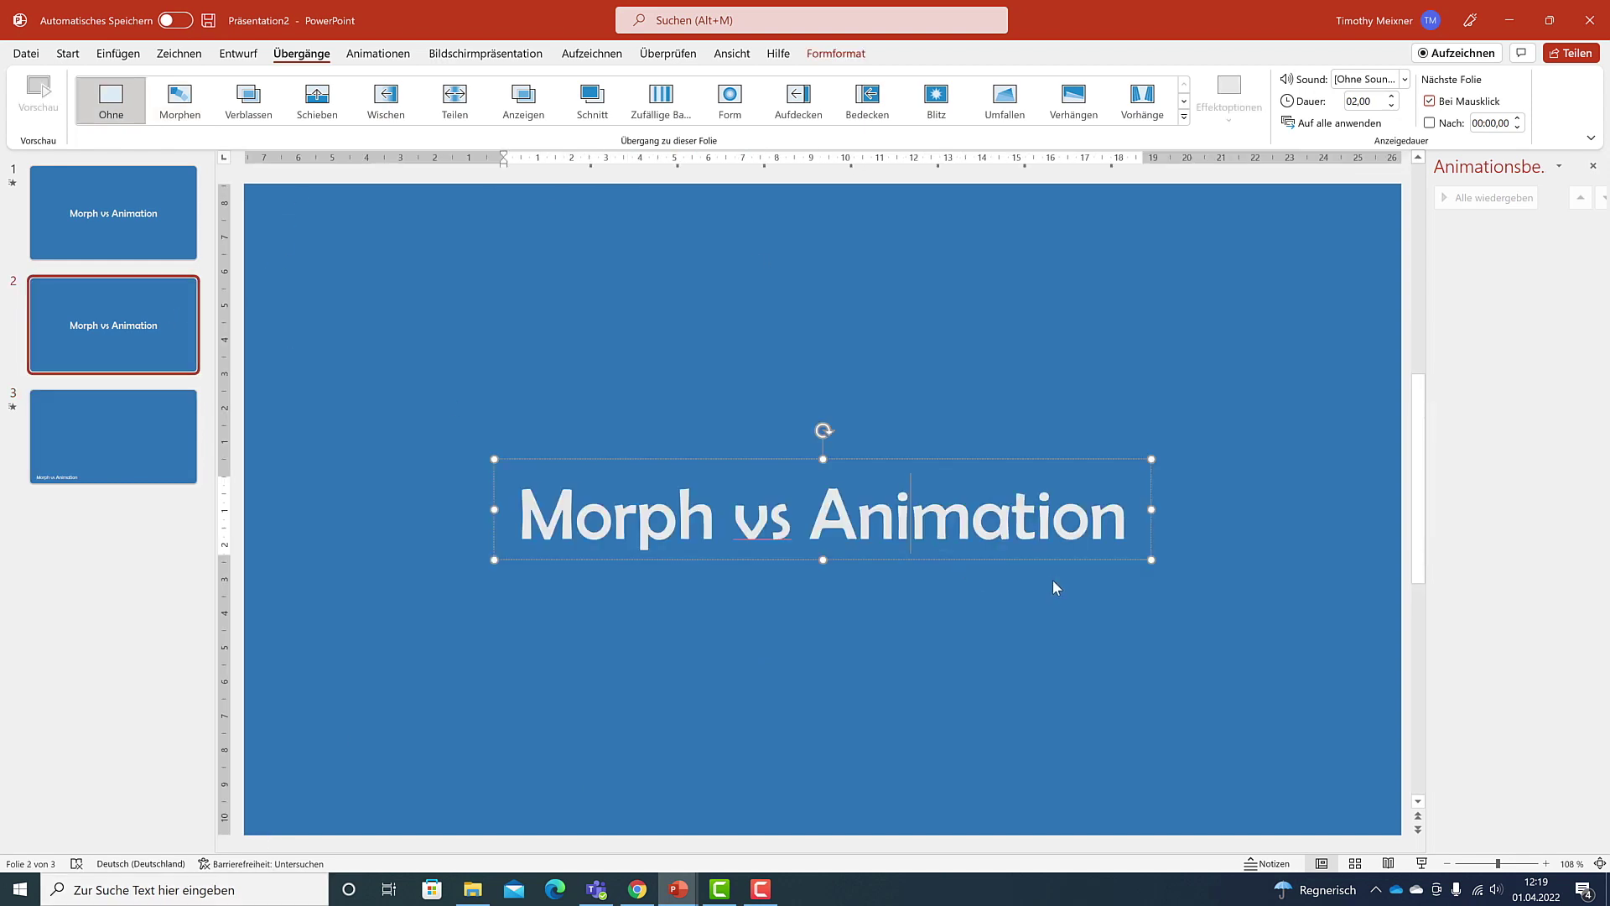
pyautogui.click(956, 456)
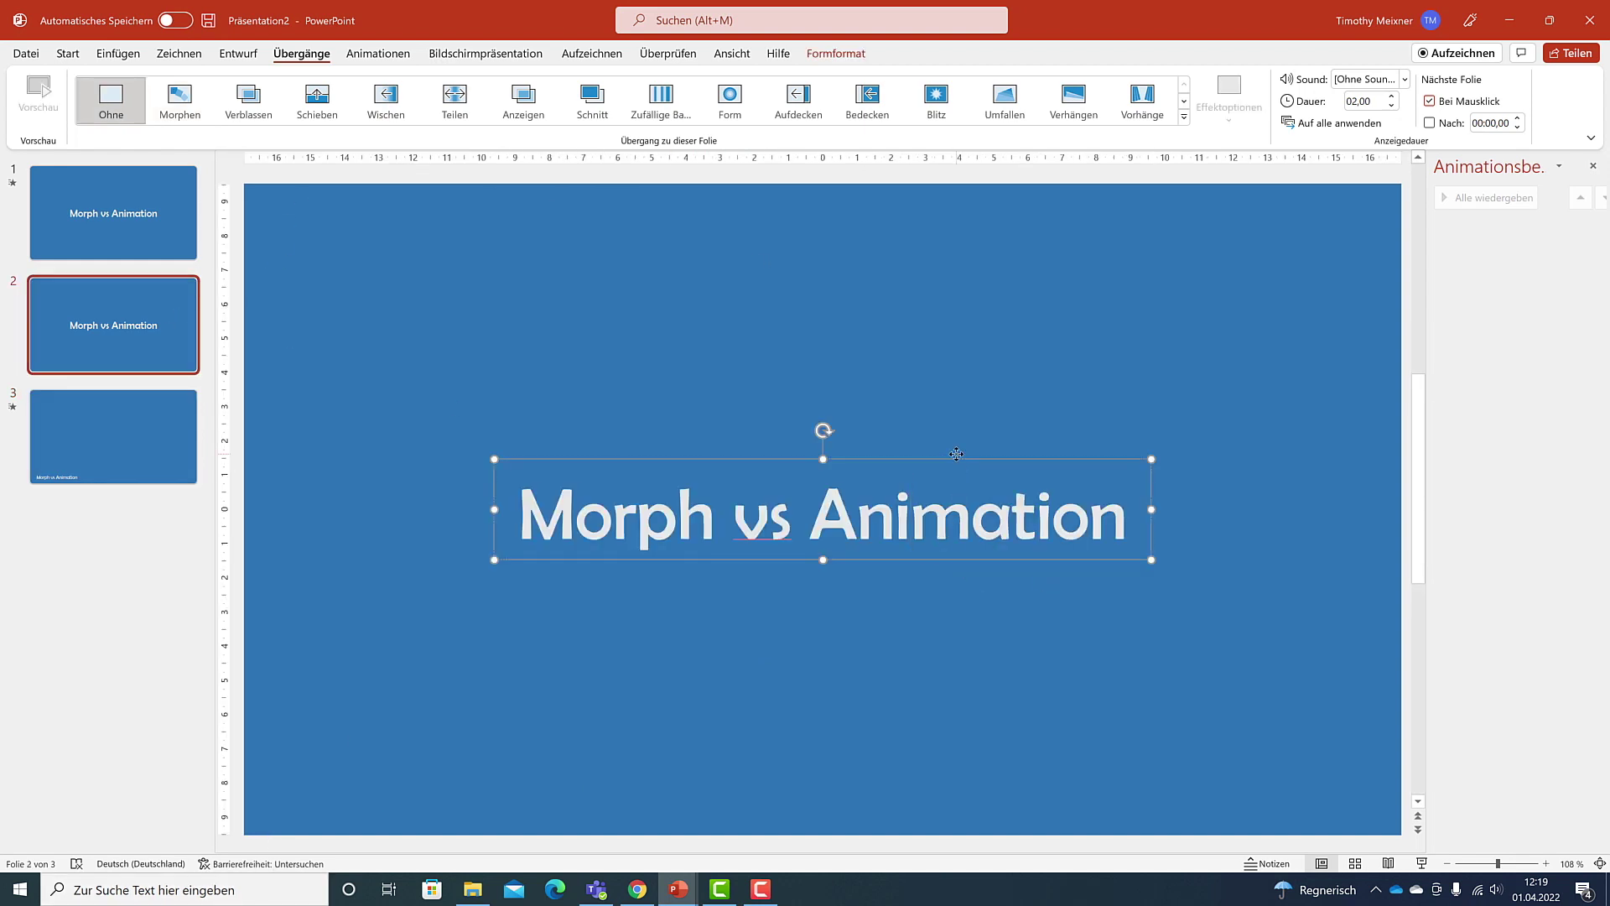
pyautogui.click(130, 426)
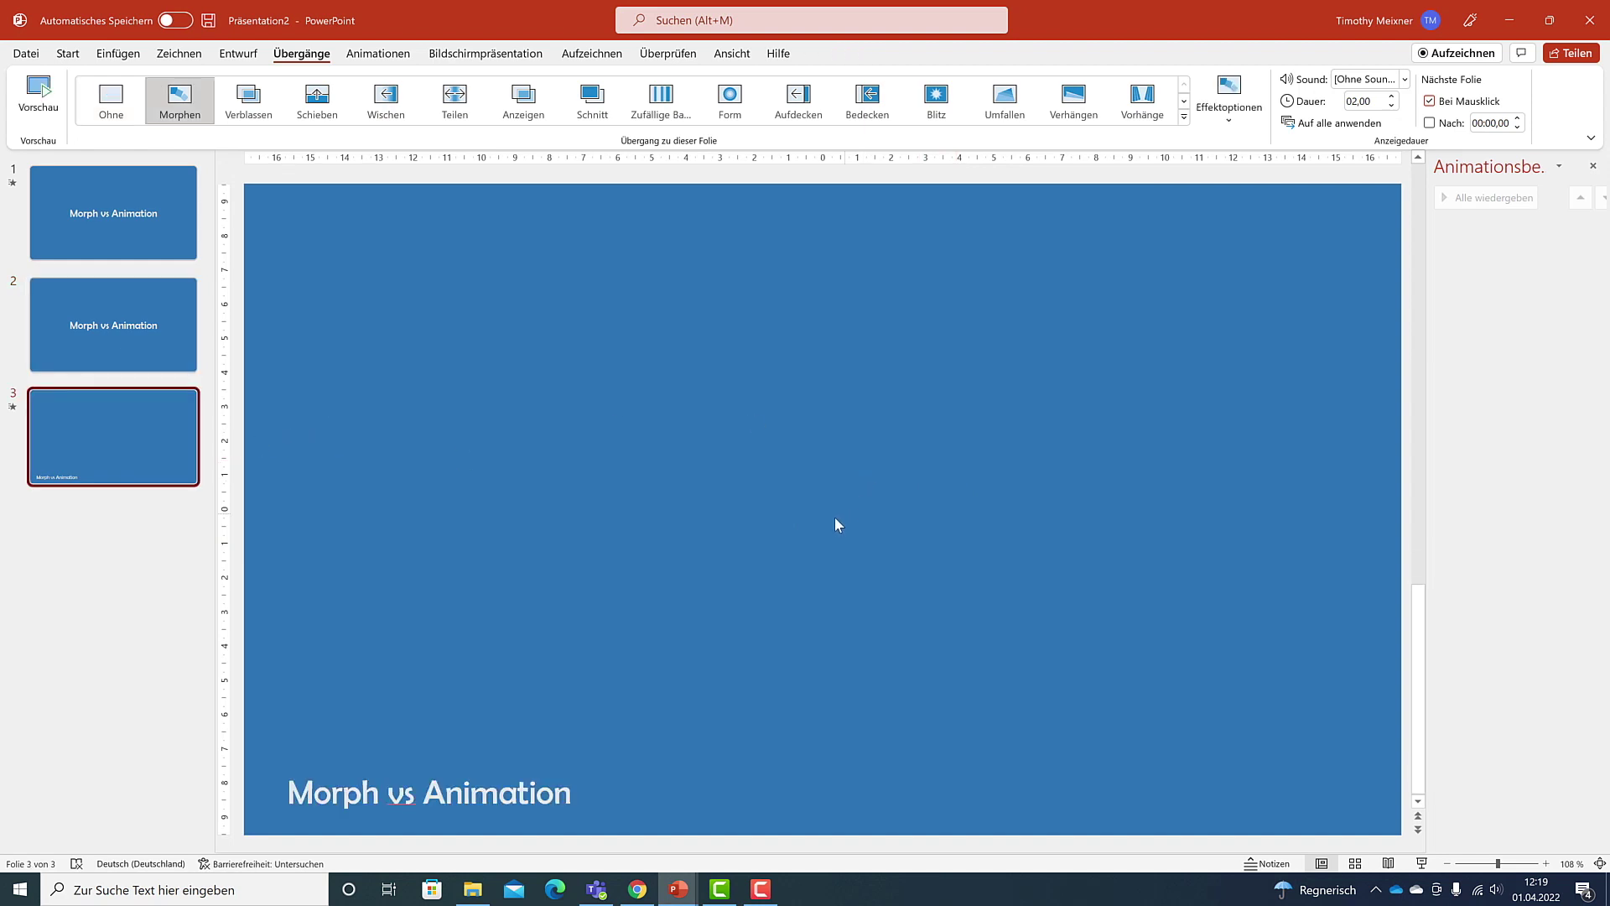
pyautogui.hotkey('ctrl', 'v')
pyautogui.tripleClick(828, 513)
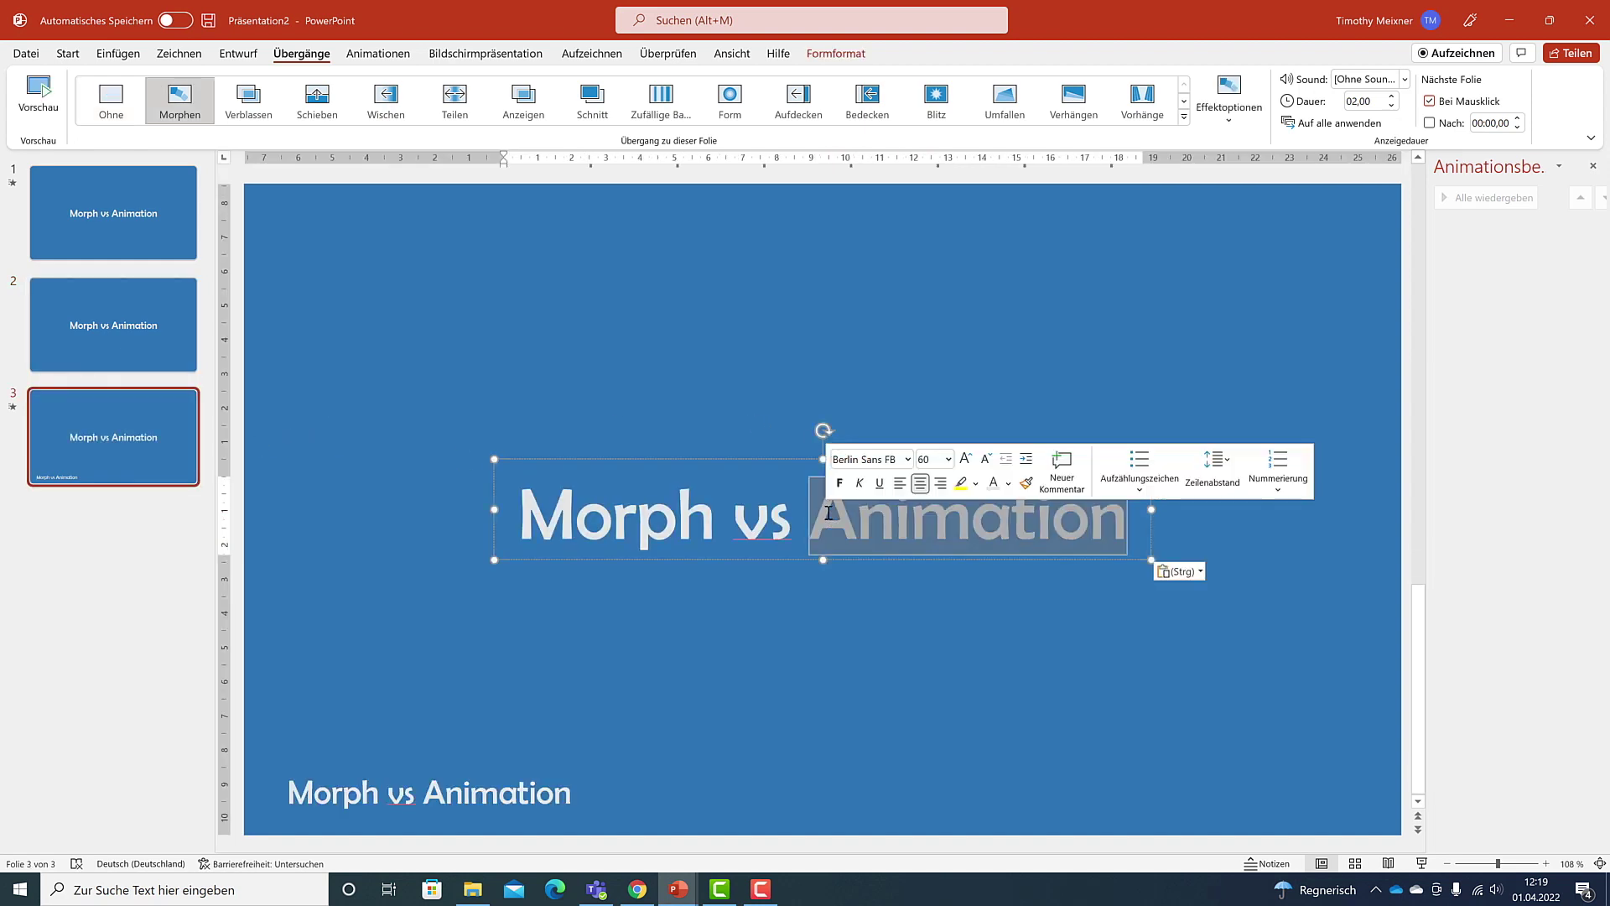
pyautogui.write('Was s')
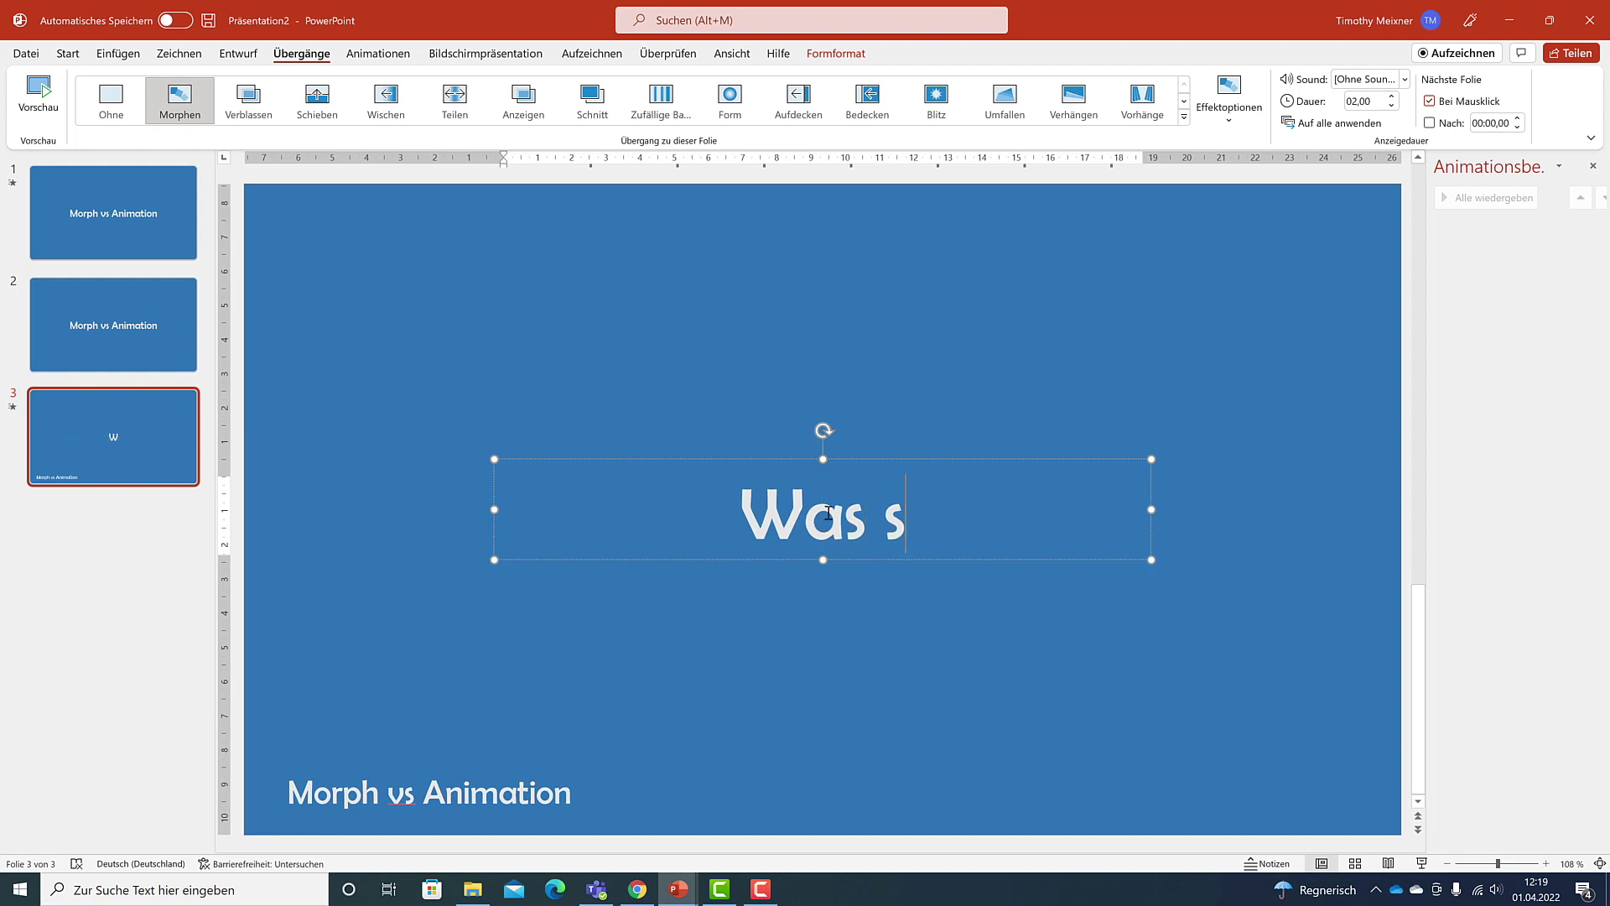
pyautogui.write('ind die Unterschied')
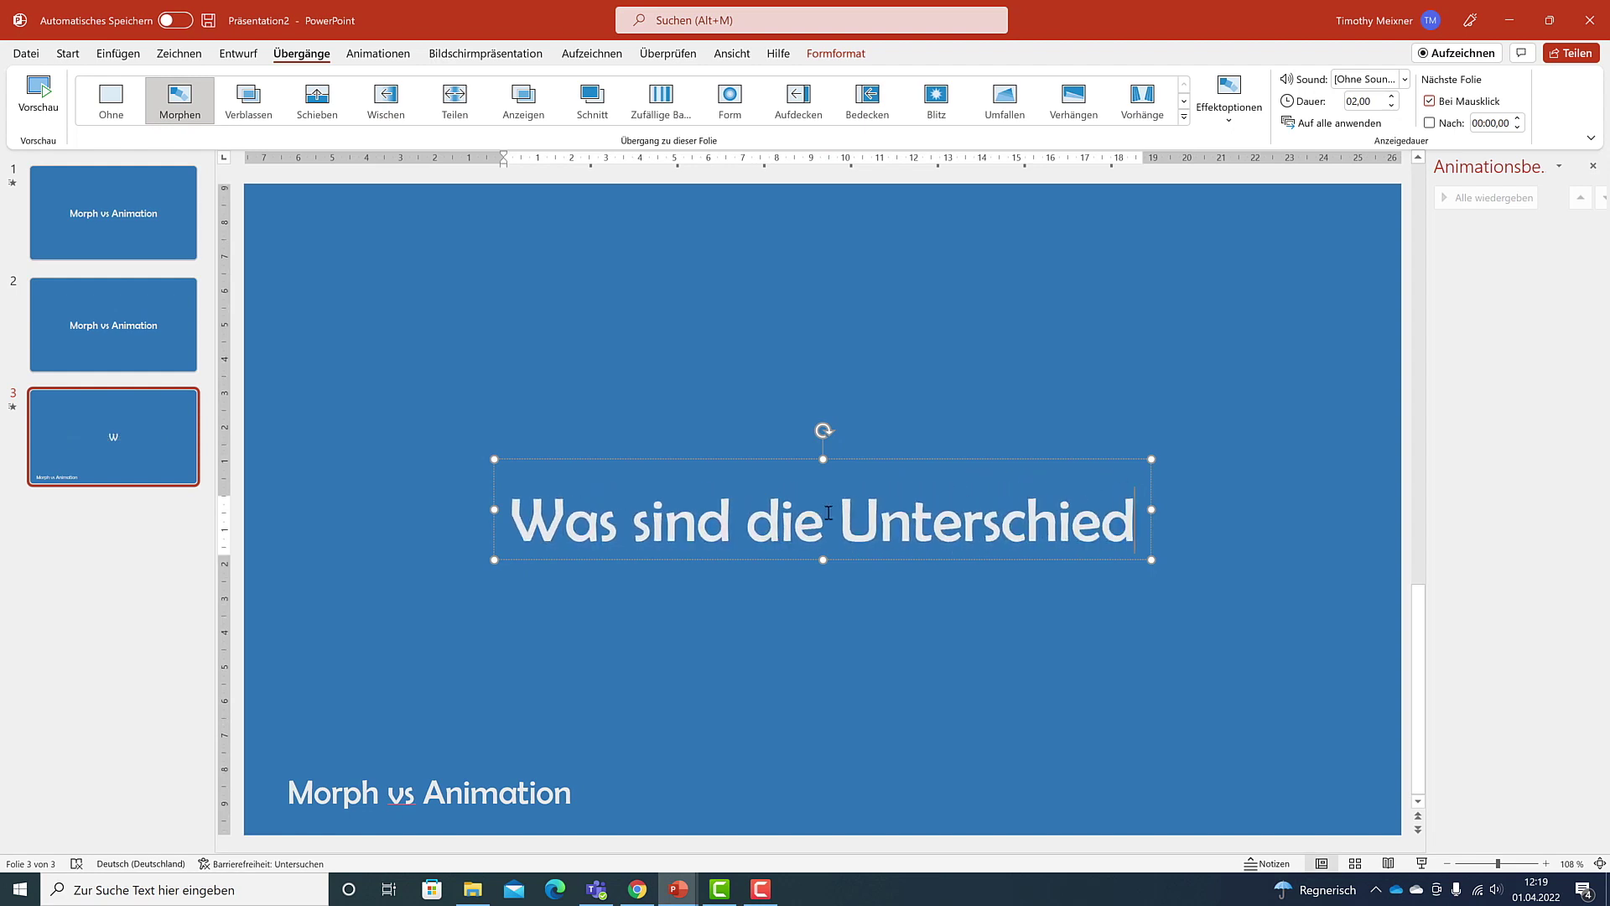
pyautogui.write('e?')
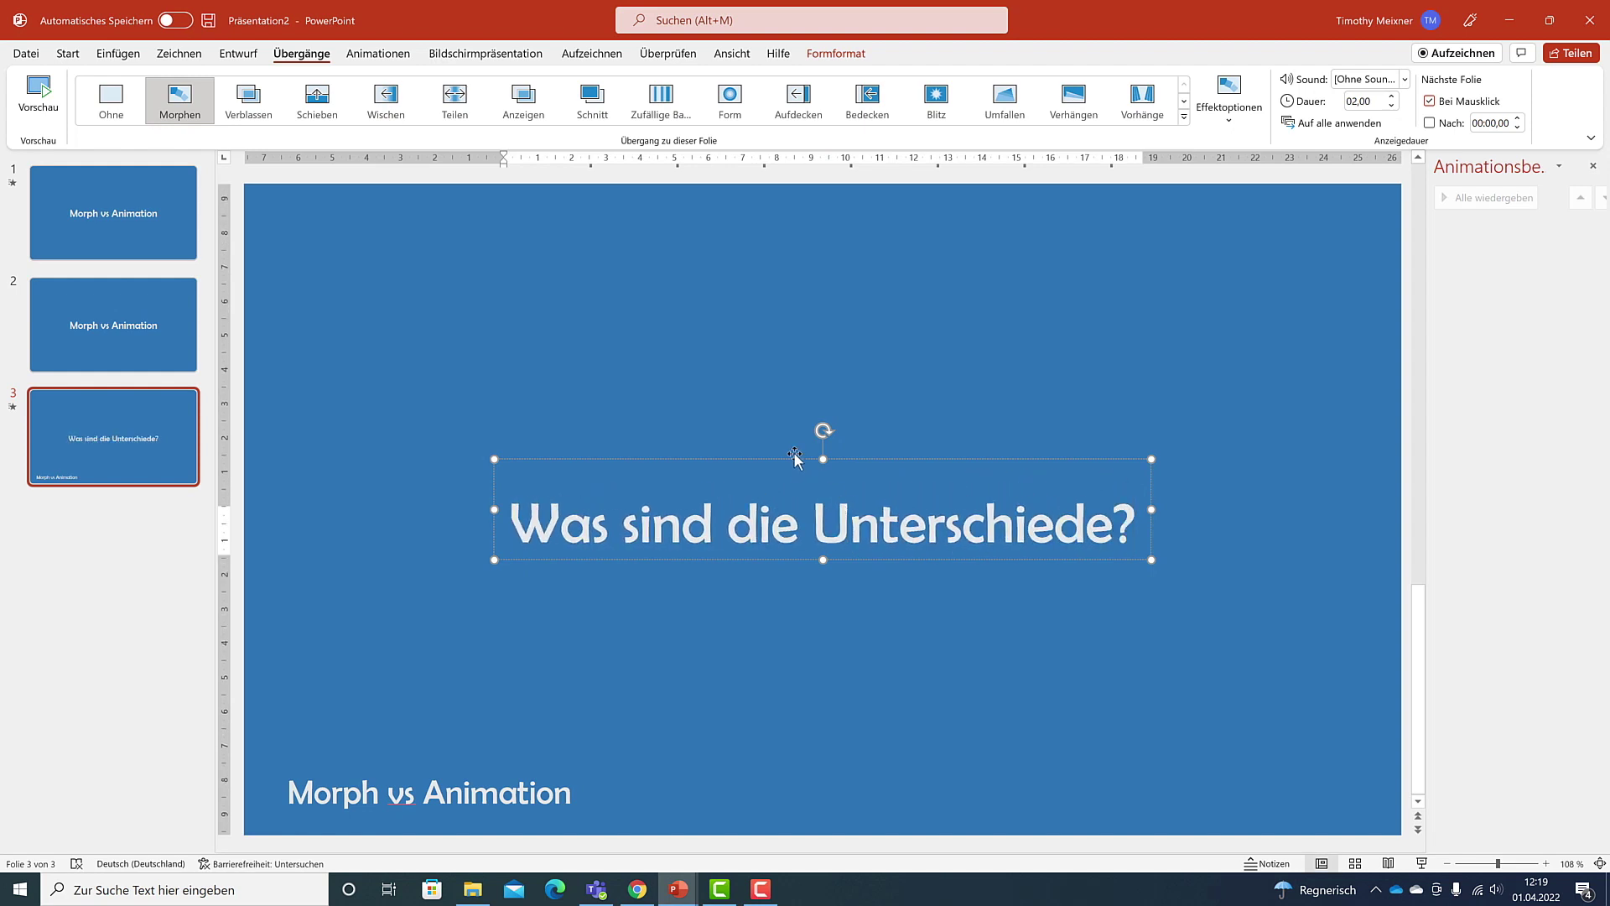
pyautogui.click(706, 359)
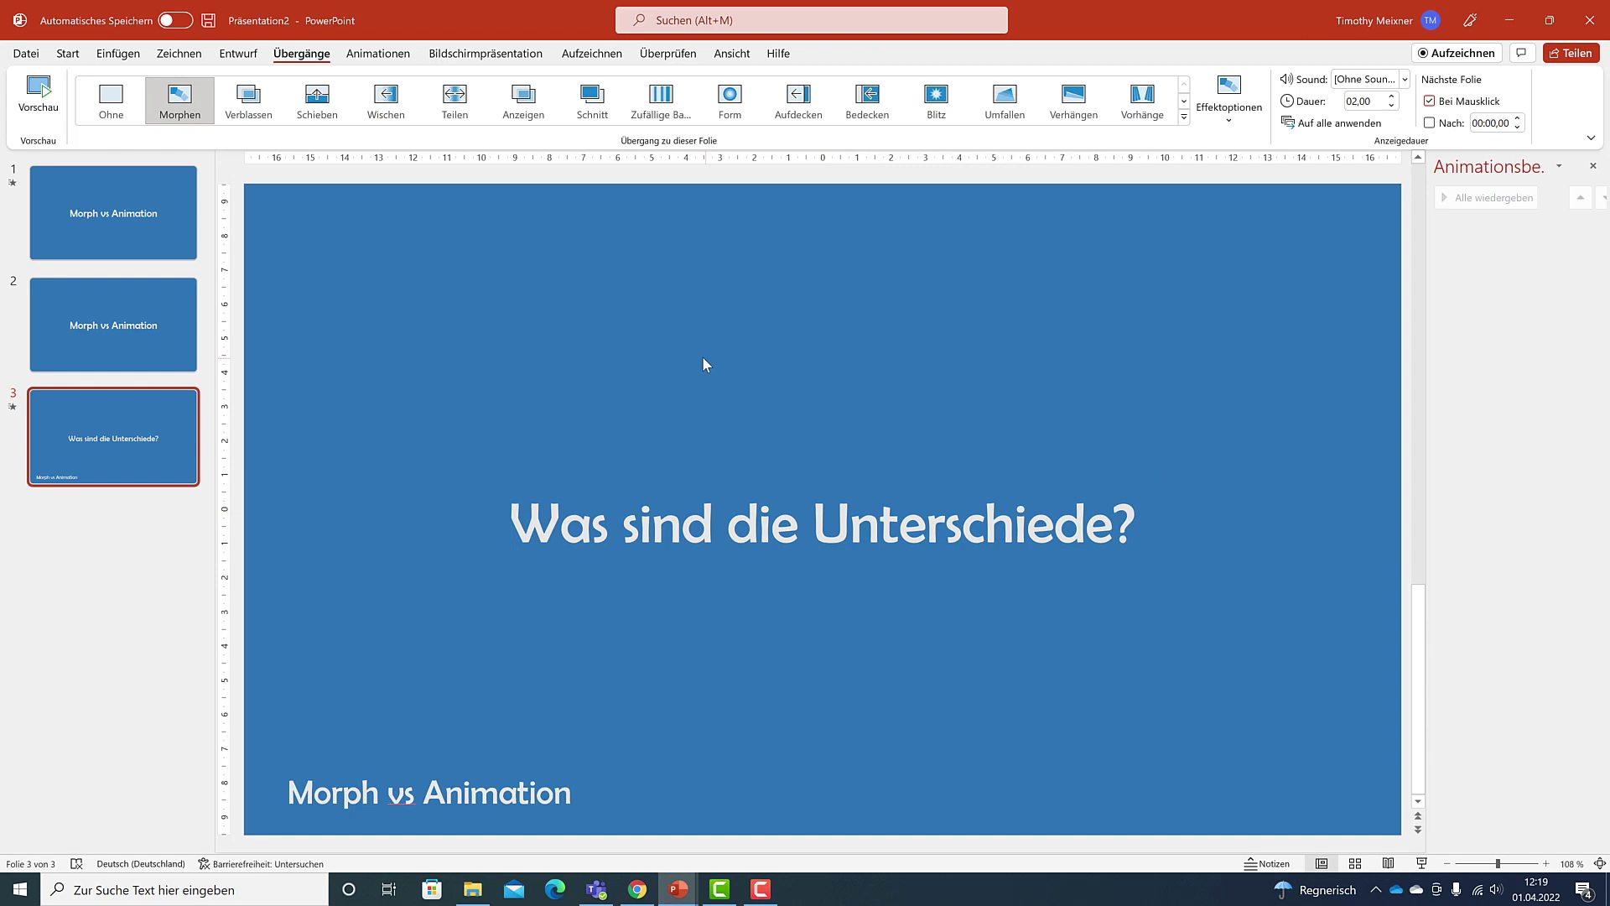
# Preview the Morph transition into slide 3, then compare it with slide 2
pyautogui.click(41, 90)
pyautogui.click(164, 359)
pyautogui.click(174, 459)
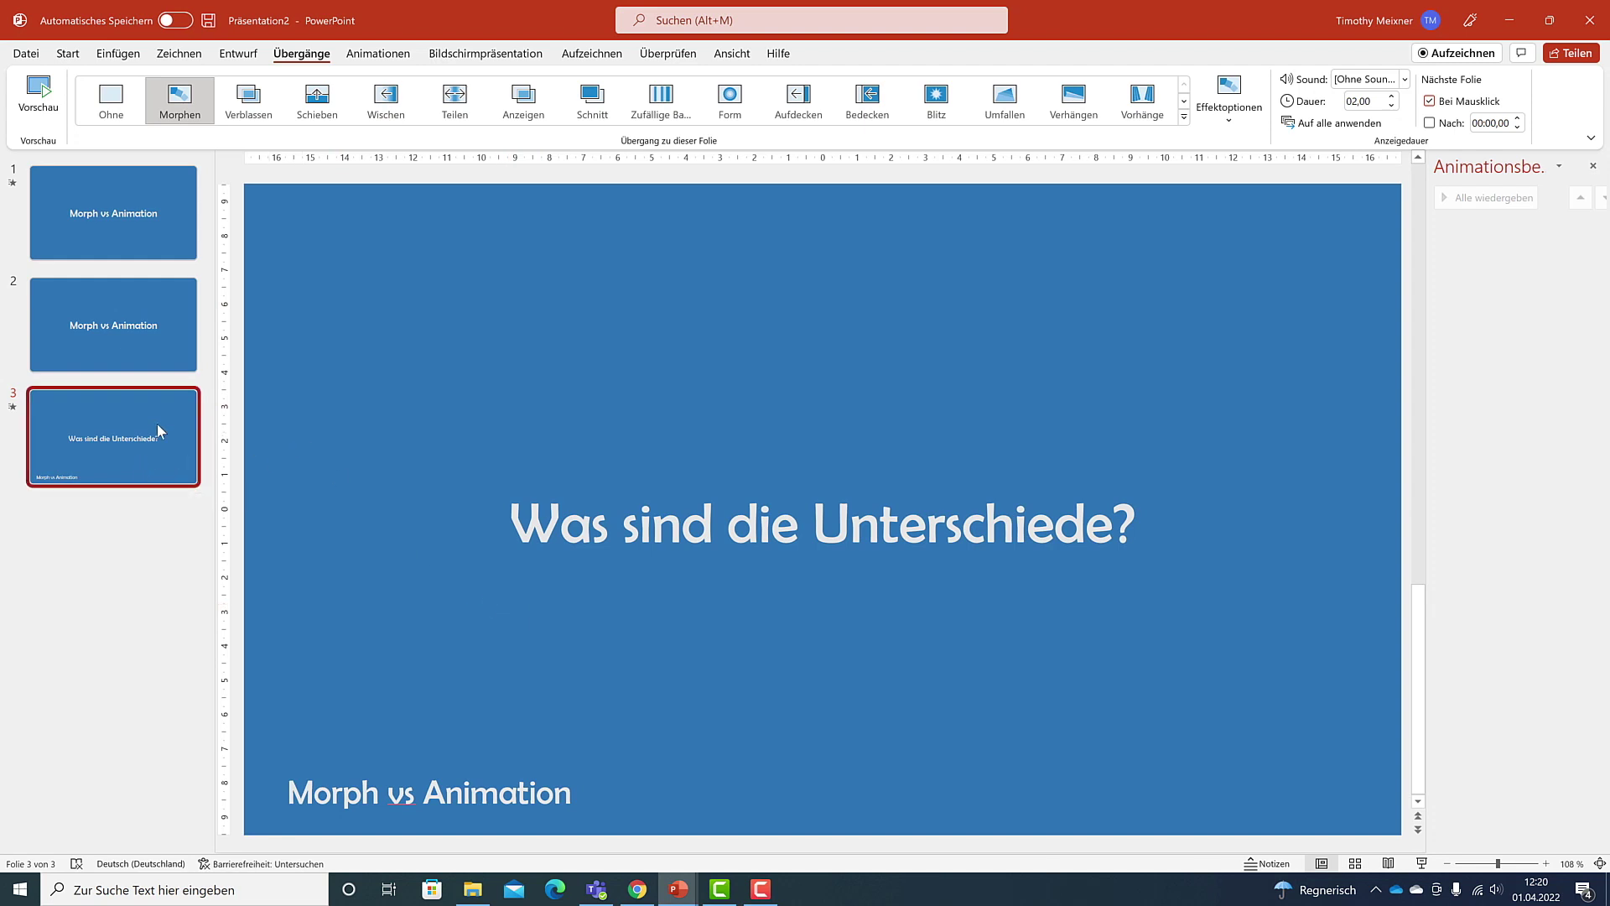
# Duplicate slide 3 as slide 4, move its title to the top, and preview the Morph
pyautogui.hotkey('ctrl', 'd')
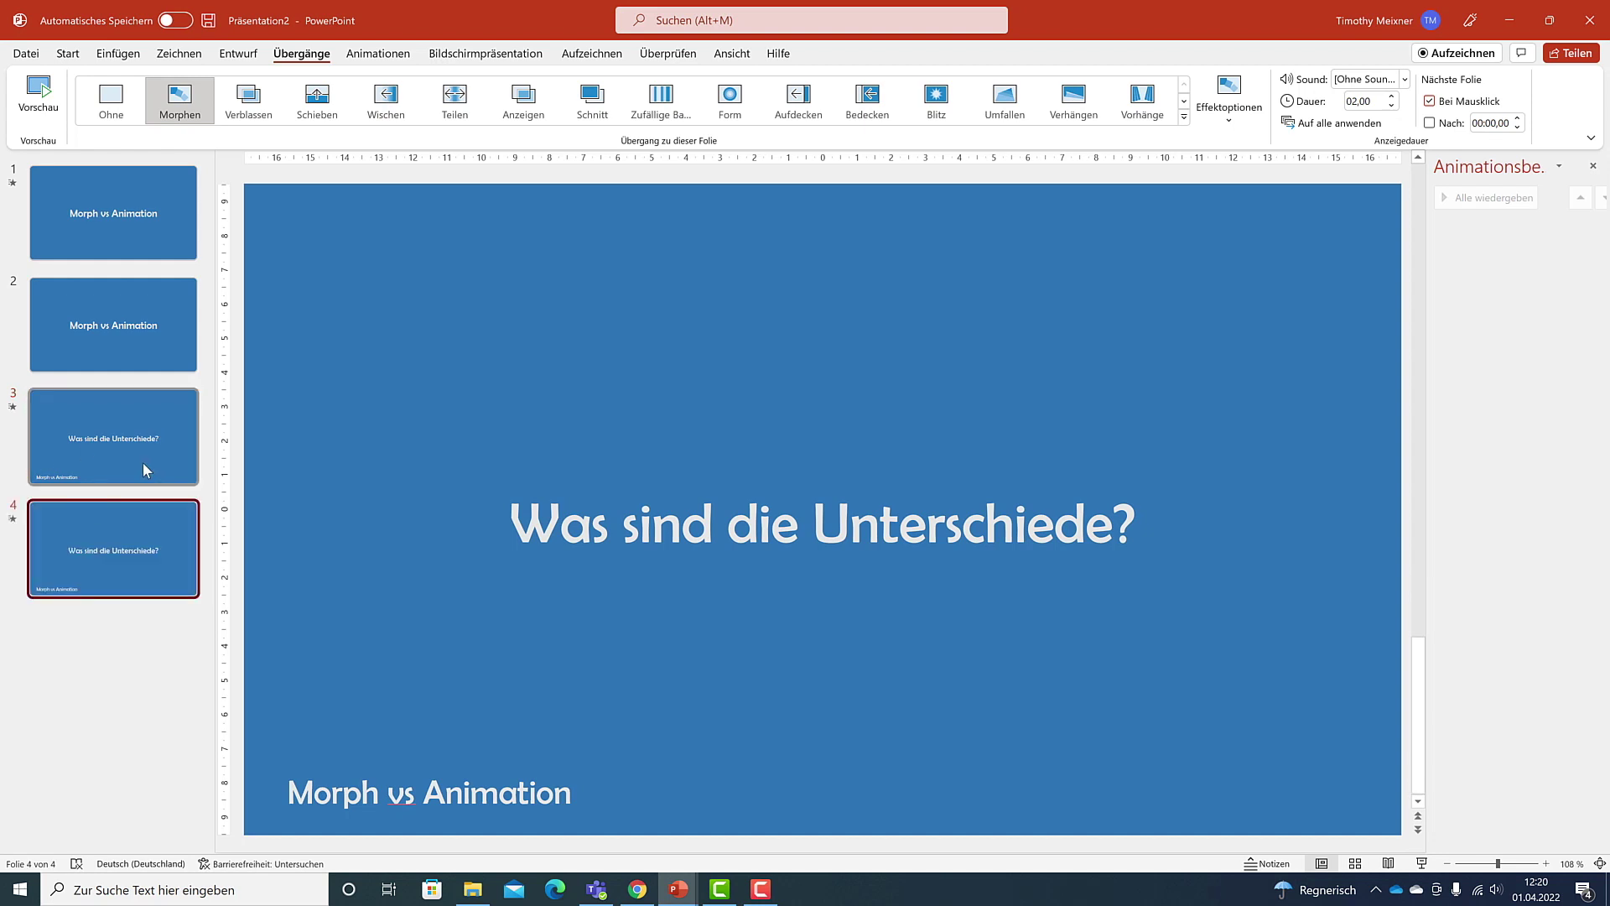
pyautogui.click(772, 504)
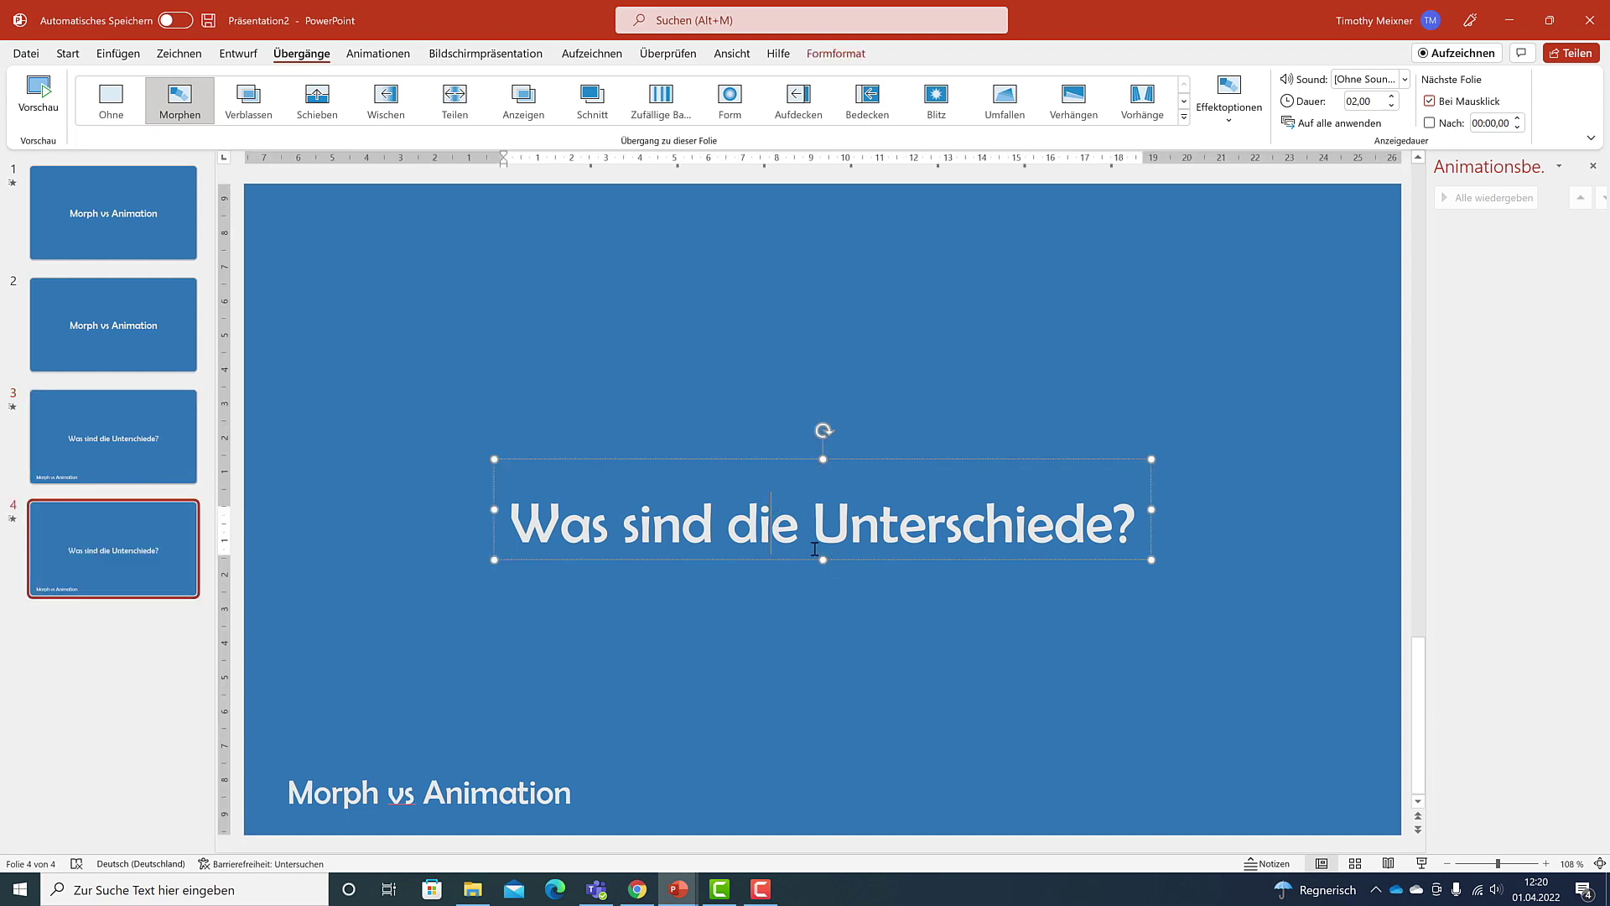
pyautogui.moveTo(858, 459); pyautogui.dragTo(859, 183)
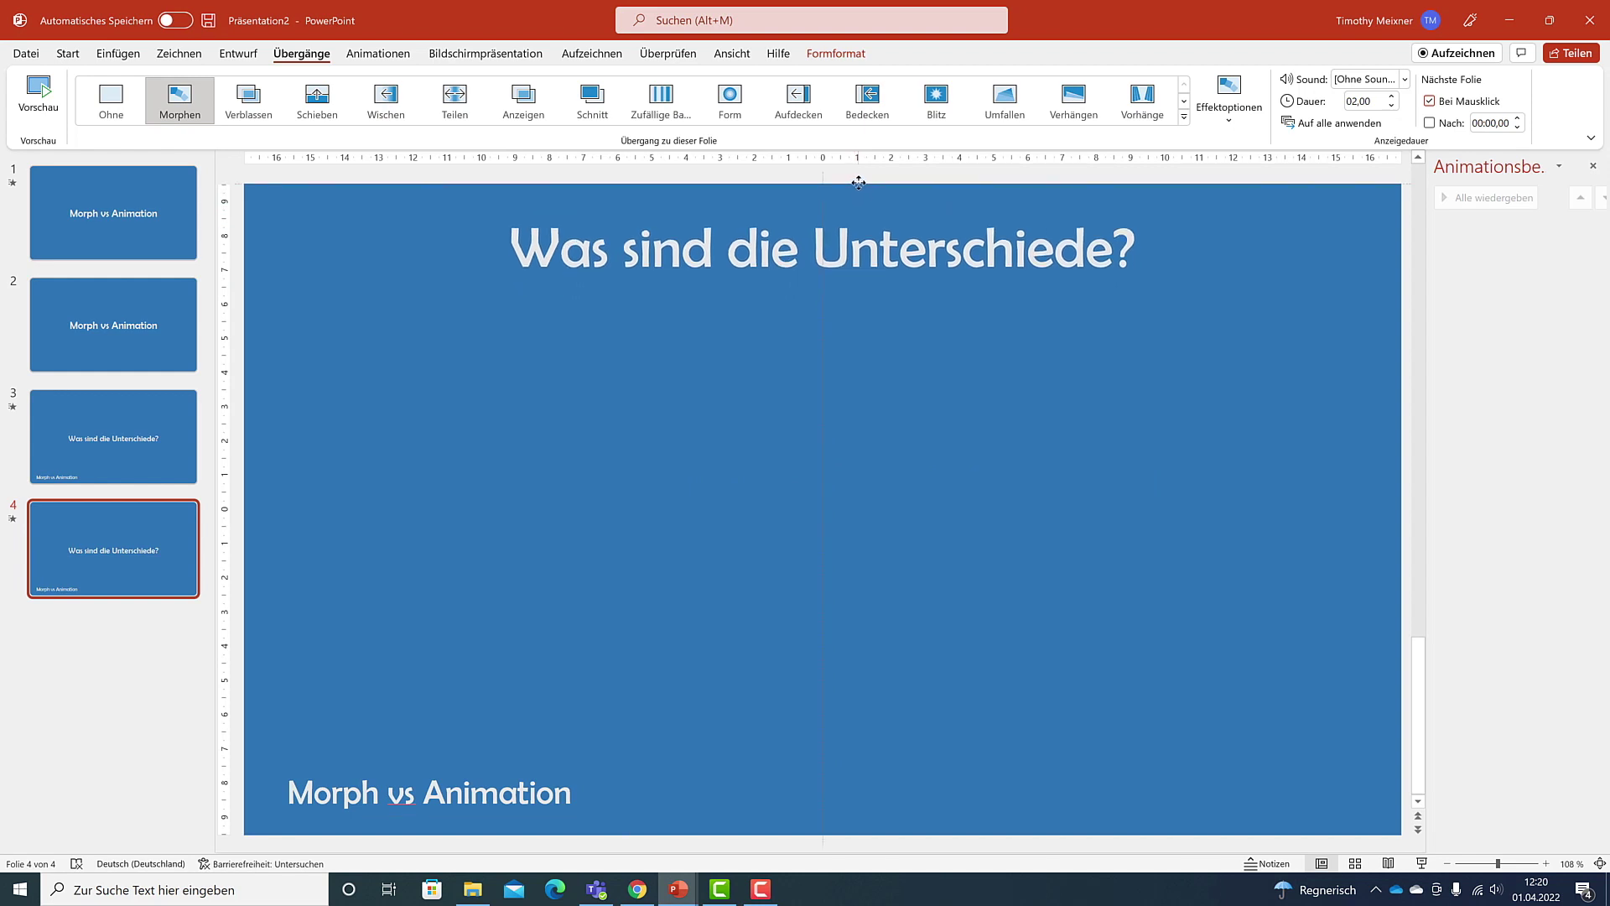
pyautogui.click(758, 498)
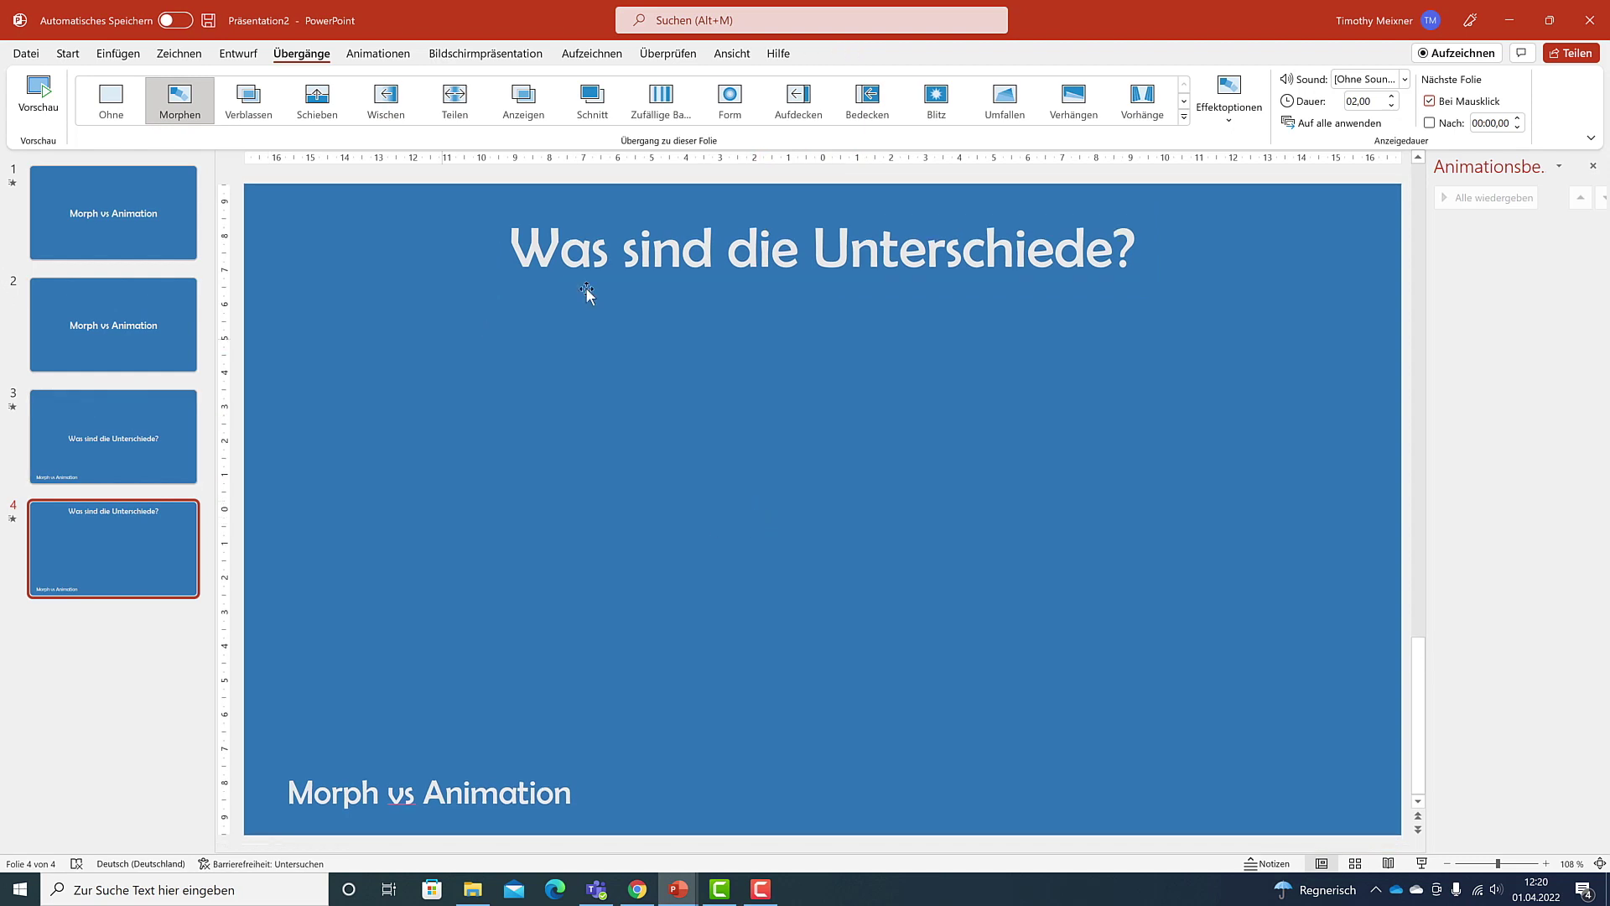
pyautogui.click(36, 90)
# Switch to the Start tab's text editing commands on slide 4
pyautogui.click(140, 516)
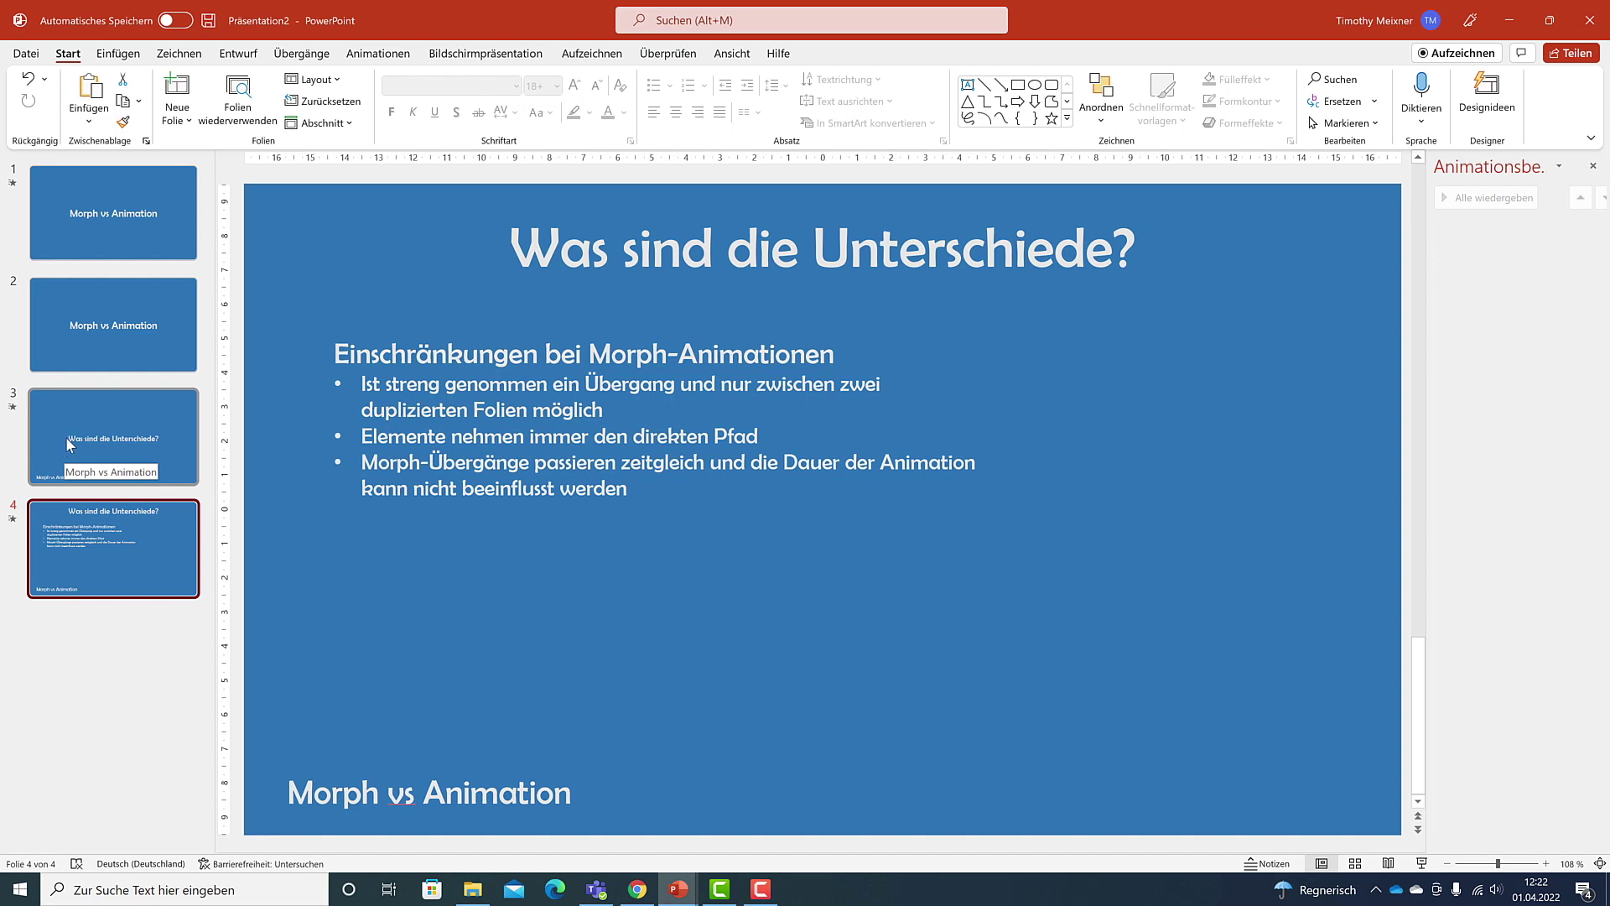
# Review slide 1's first title animation options, check slide 4, then return to slide 1
pyautogui.click(101, 201)
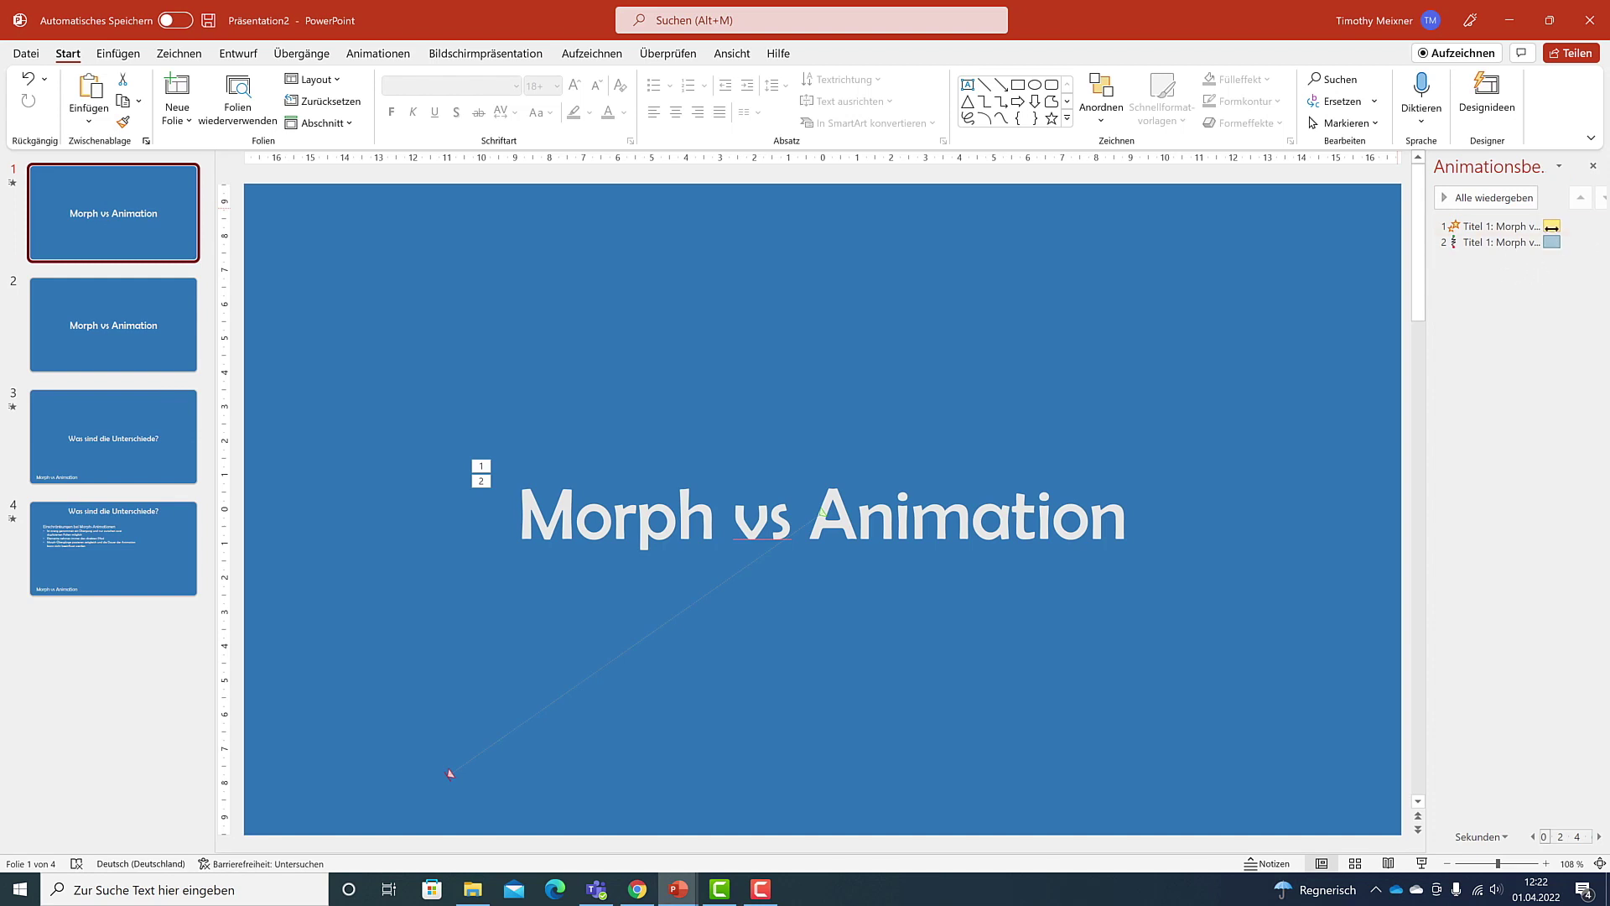
pyautogui.click(1509, 226)
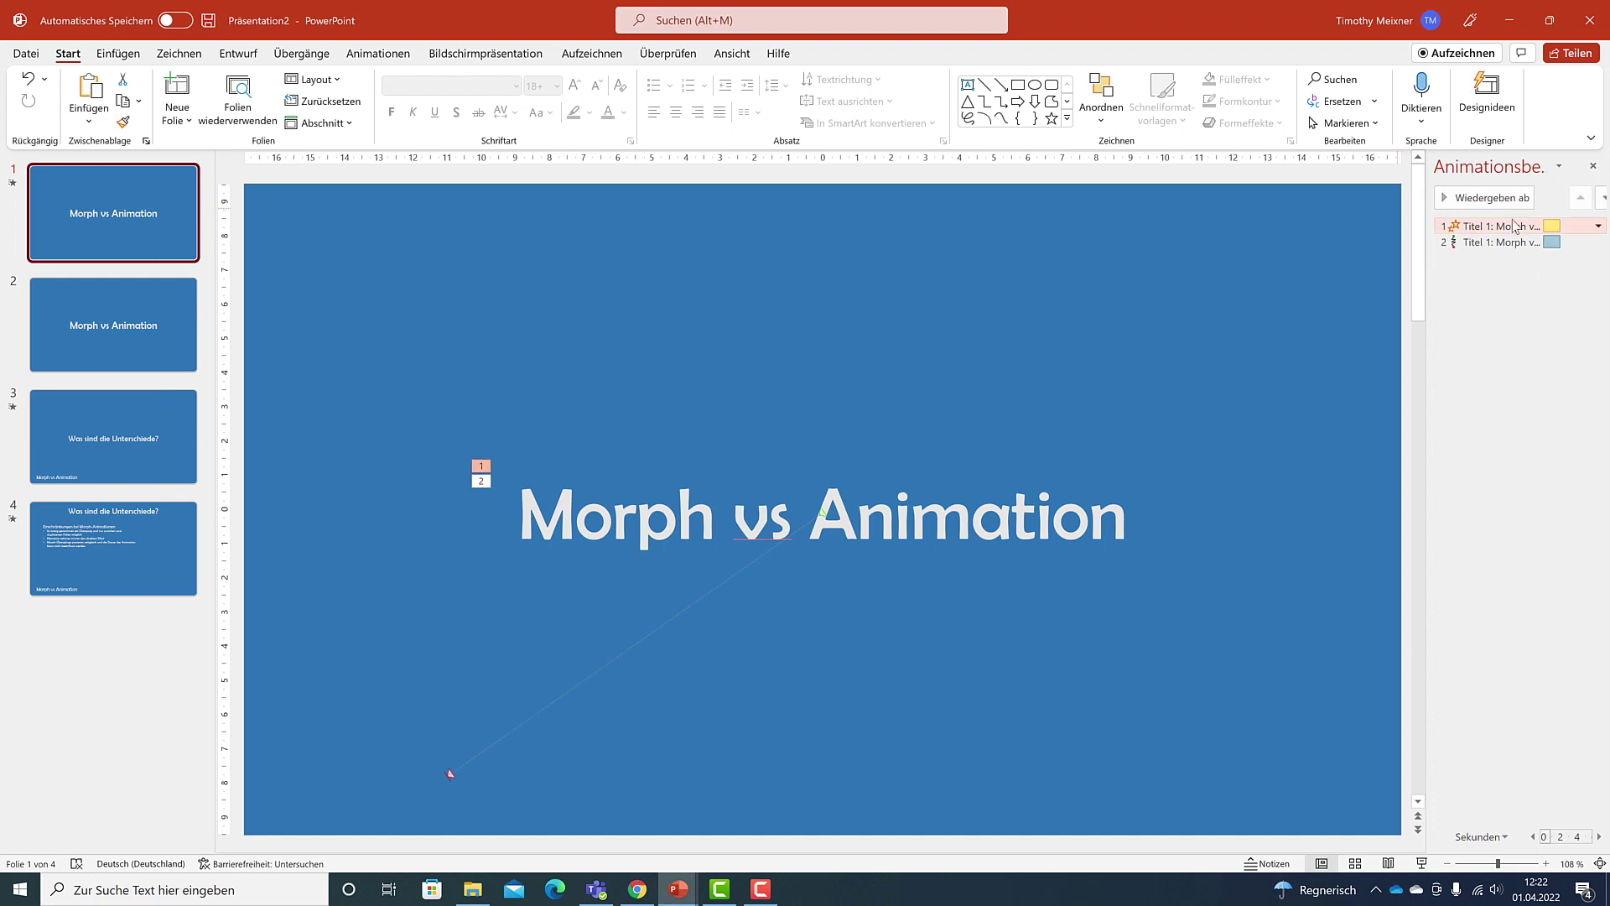
pyautogui.click(1599, 226)
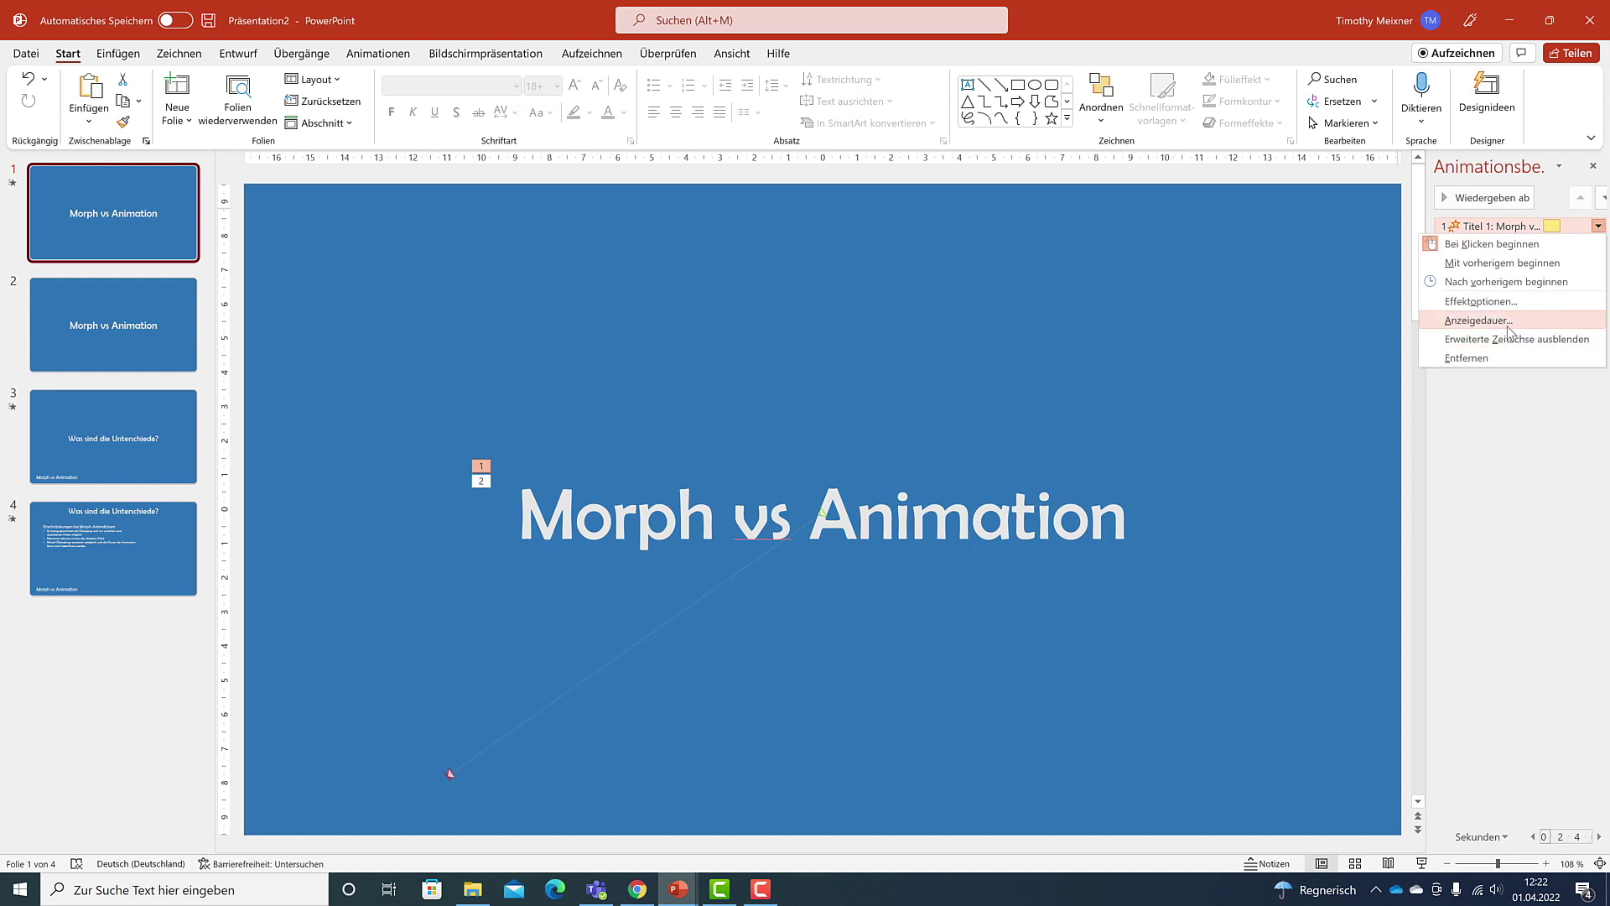
pyautogui.click(1526, 400)
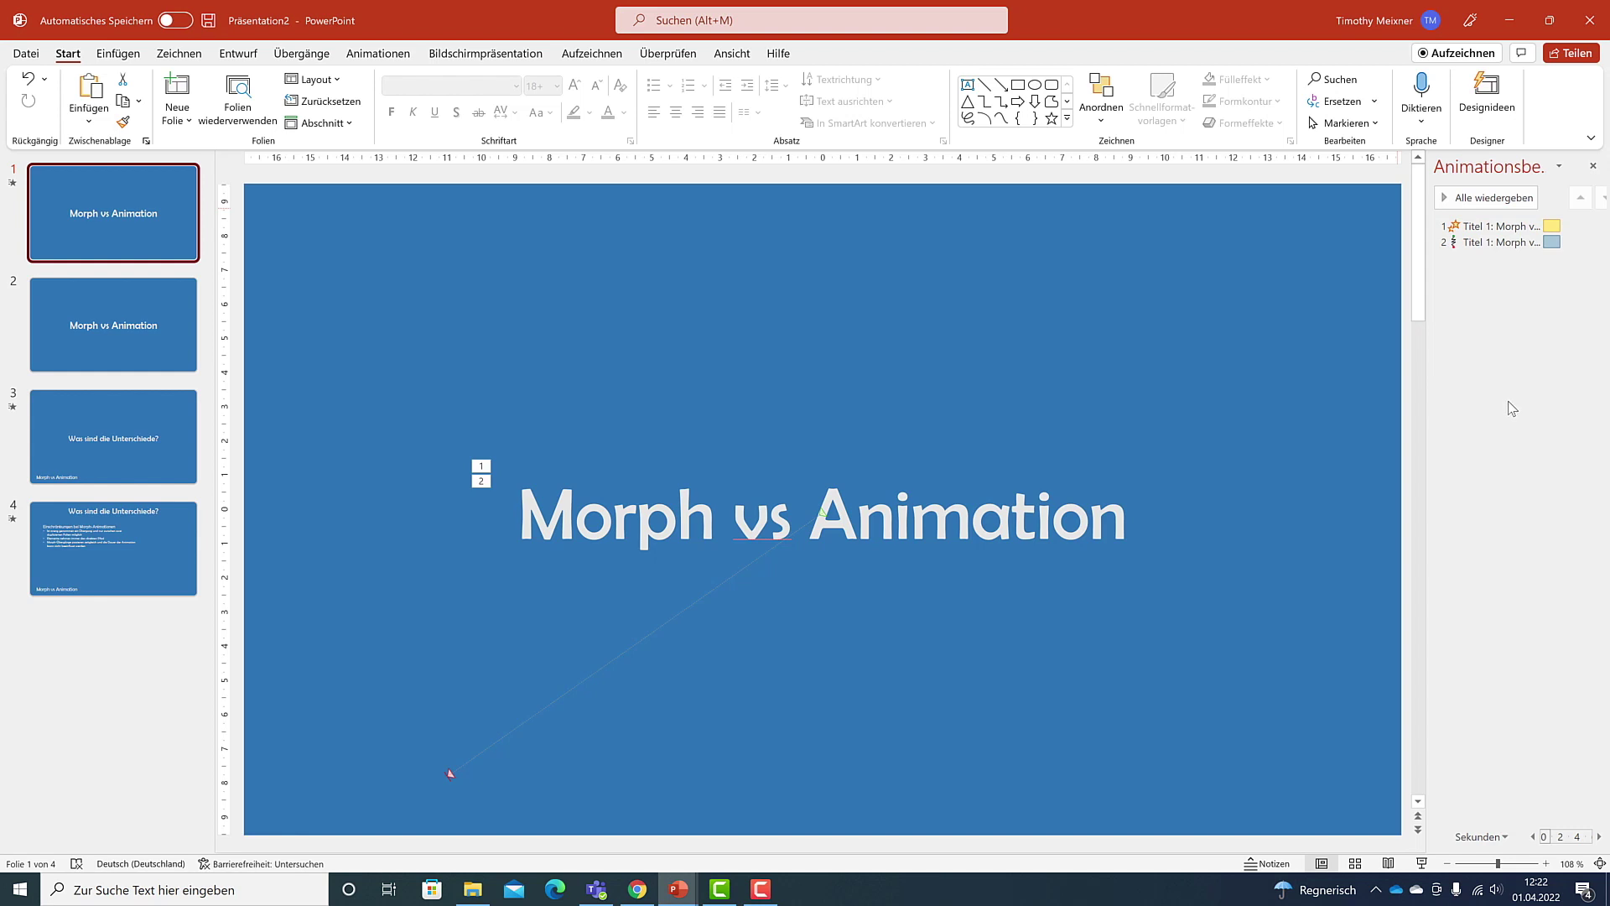
pyautogui.click(178, 536)
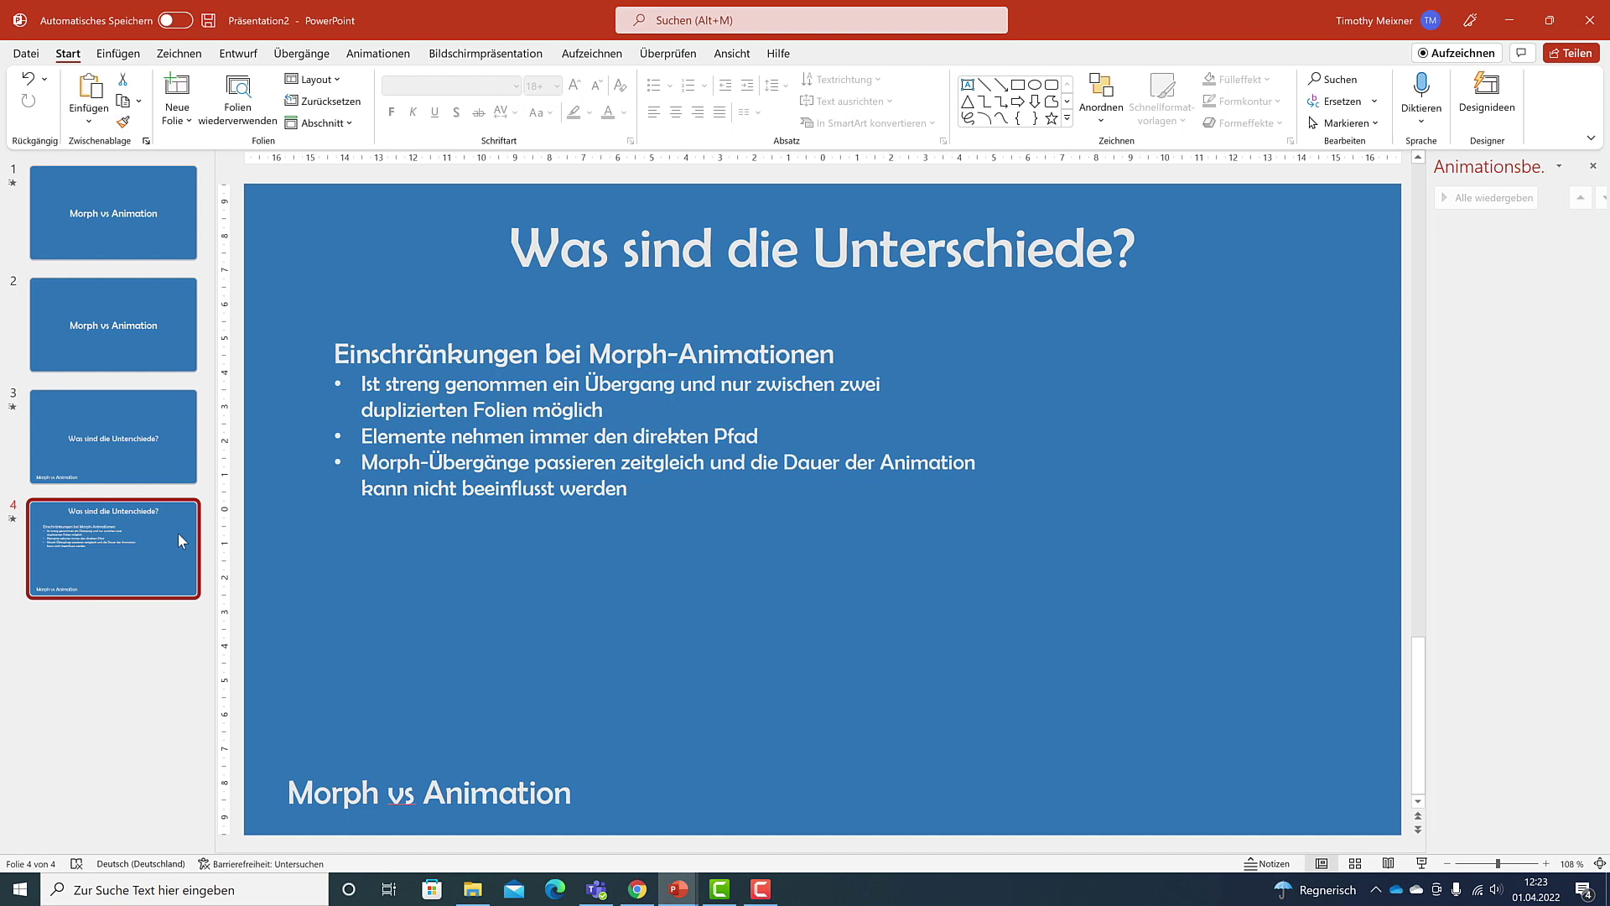
pyautogui.click(68, 220)
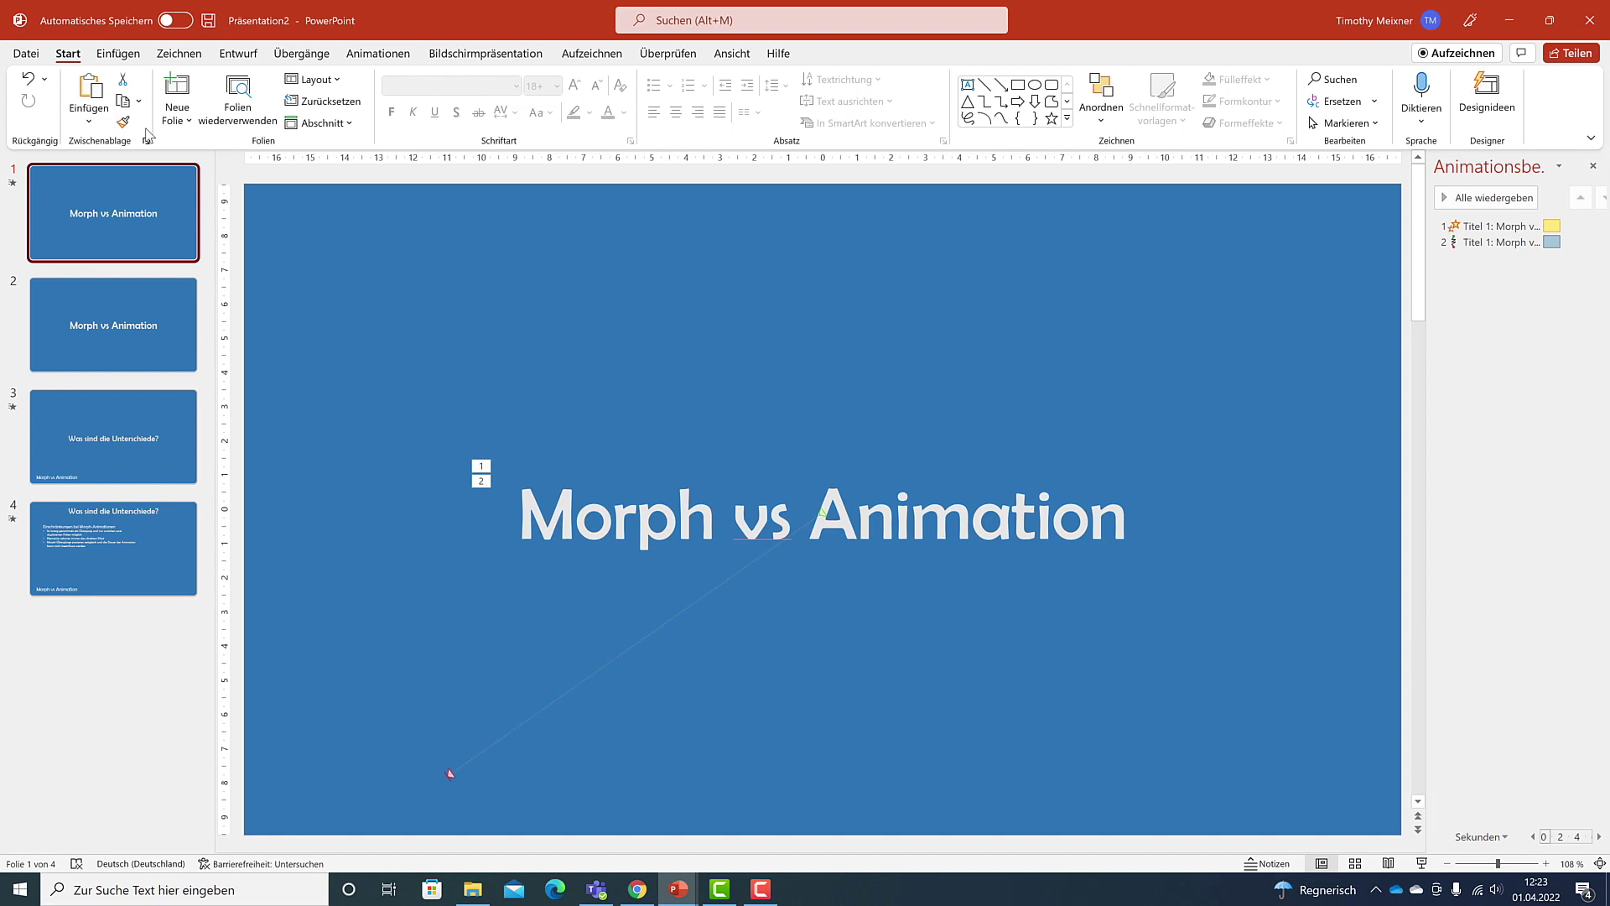
# Start the slide show 'Von Beginn an' from the Bildschirmpräsentation tab
pyautogui.click(486, 55)
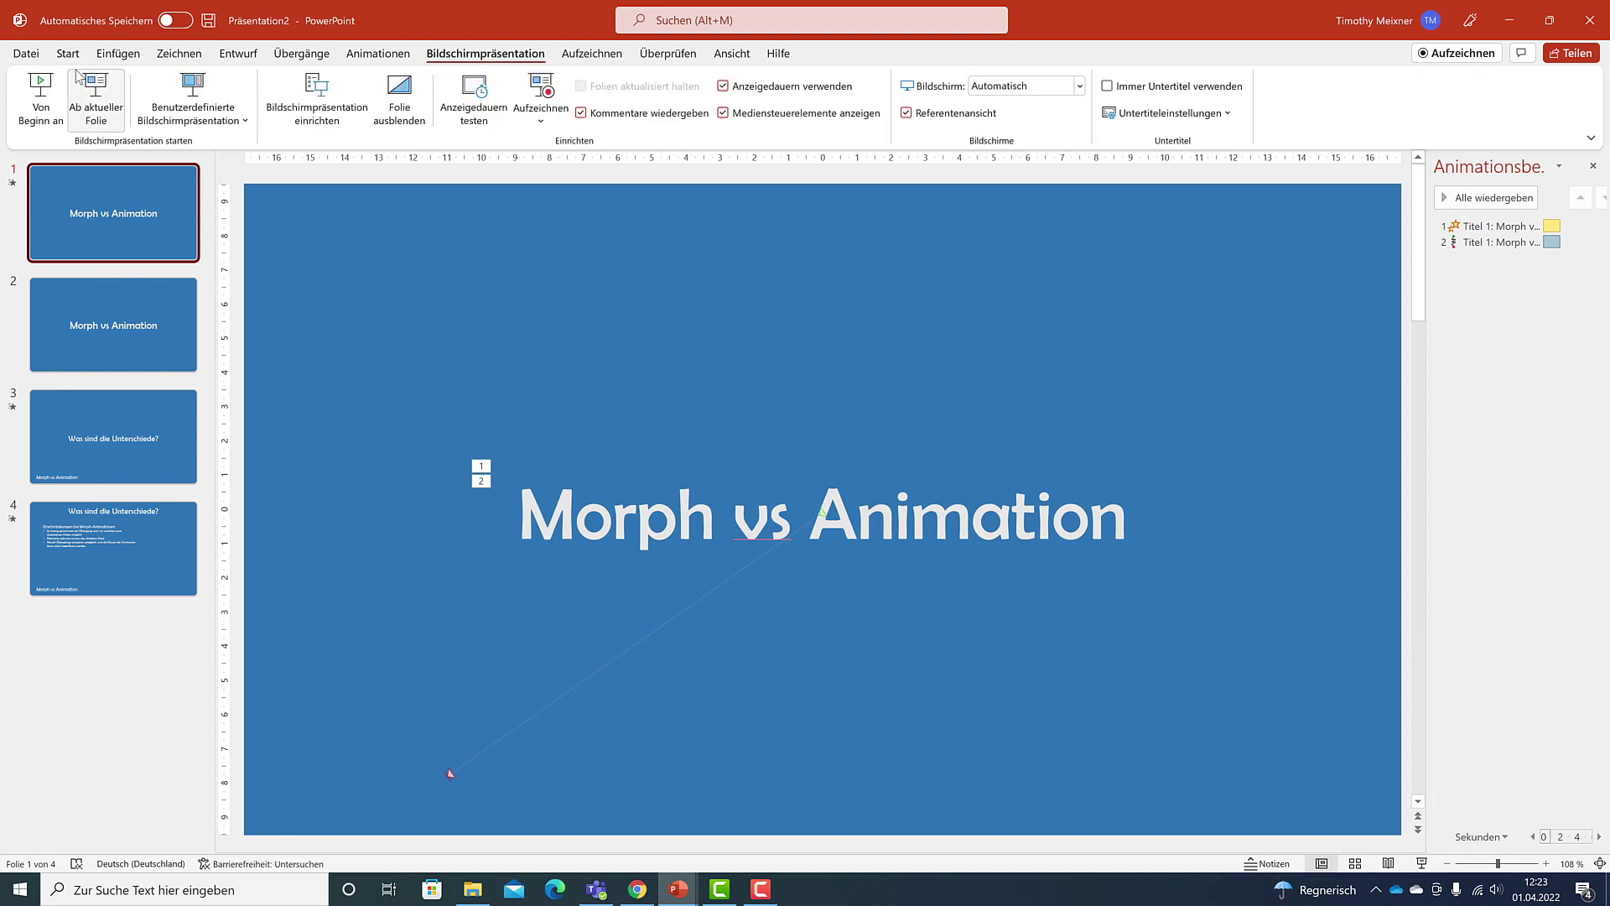
pyautogui.click(45, 83)
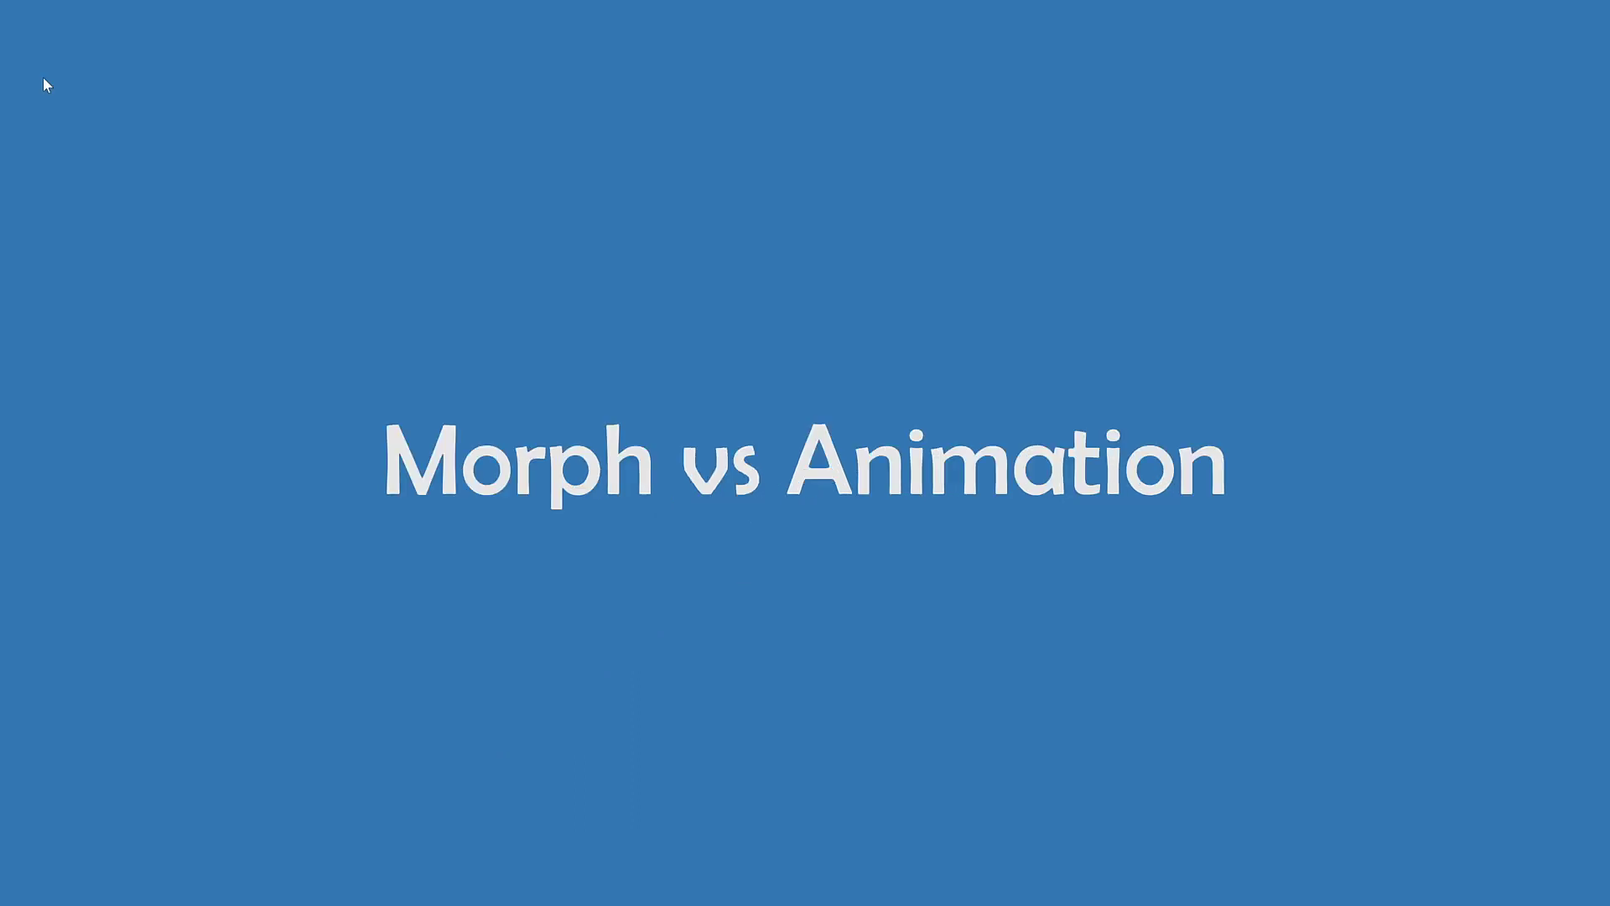